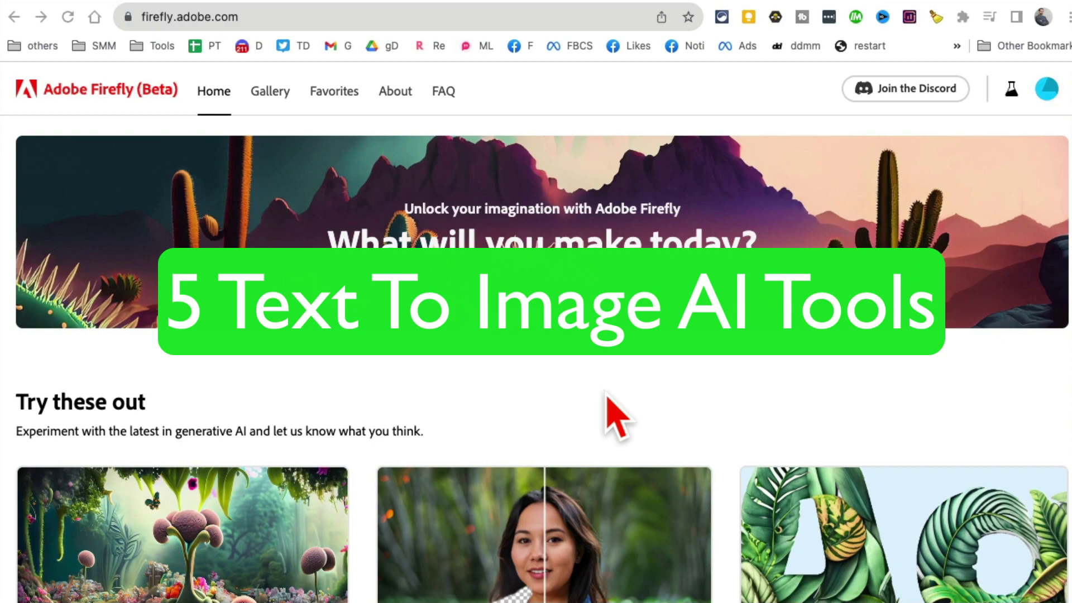
- Scroll through the Adobe Firefly home page and select its page address
scroll(613, 419, down, 15)
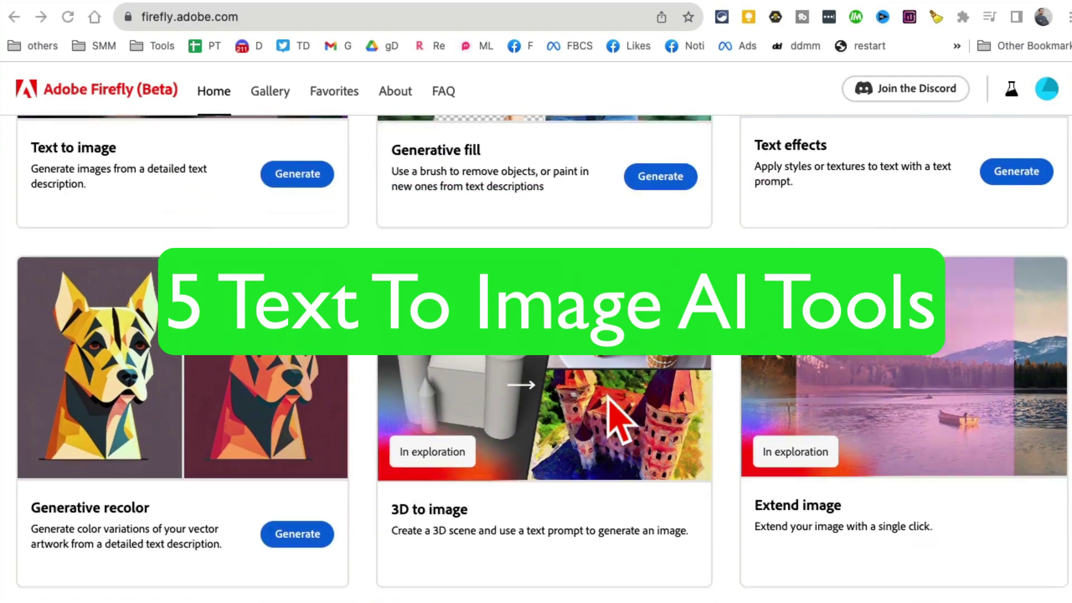
scroll(612, 407, down, 3)
scroll(615, 413, up, 10)
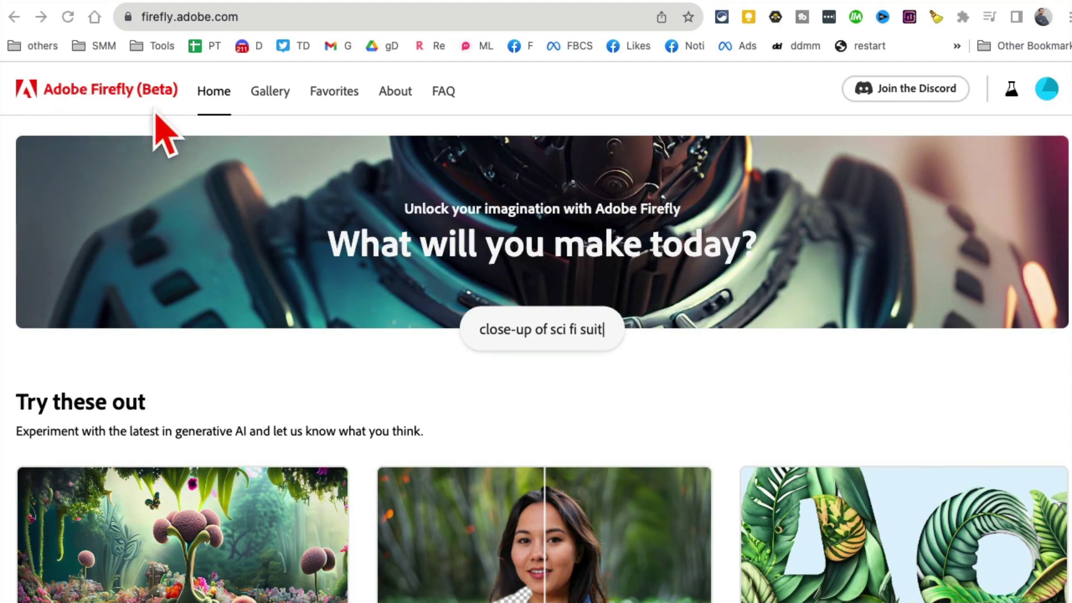
click(279, 16)
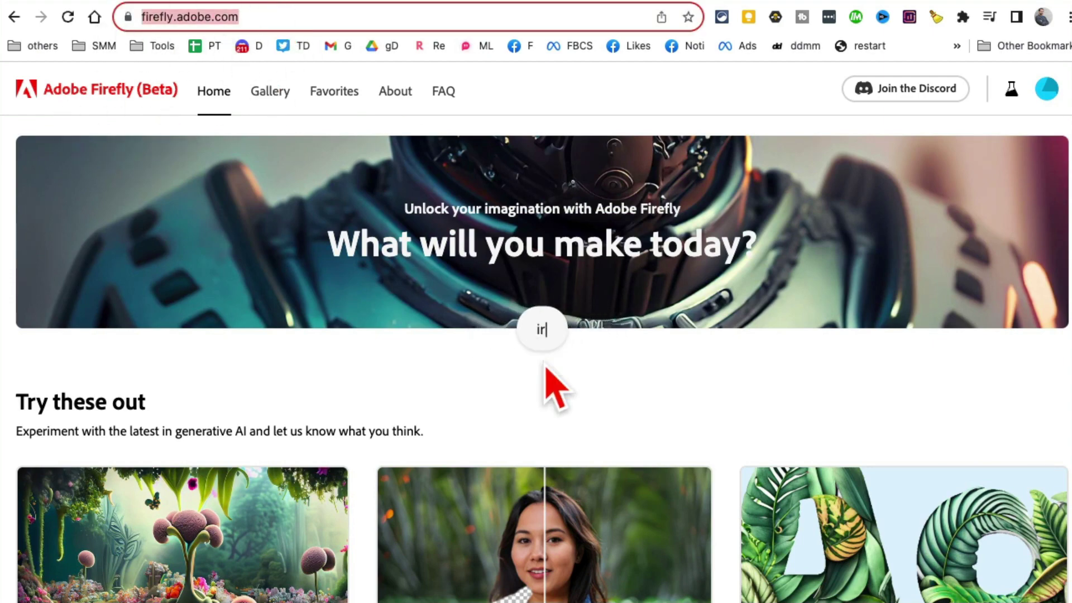
scroll(552, 384, down, 6)
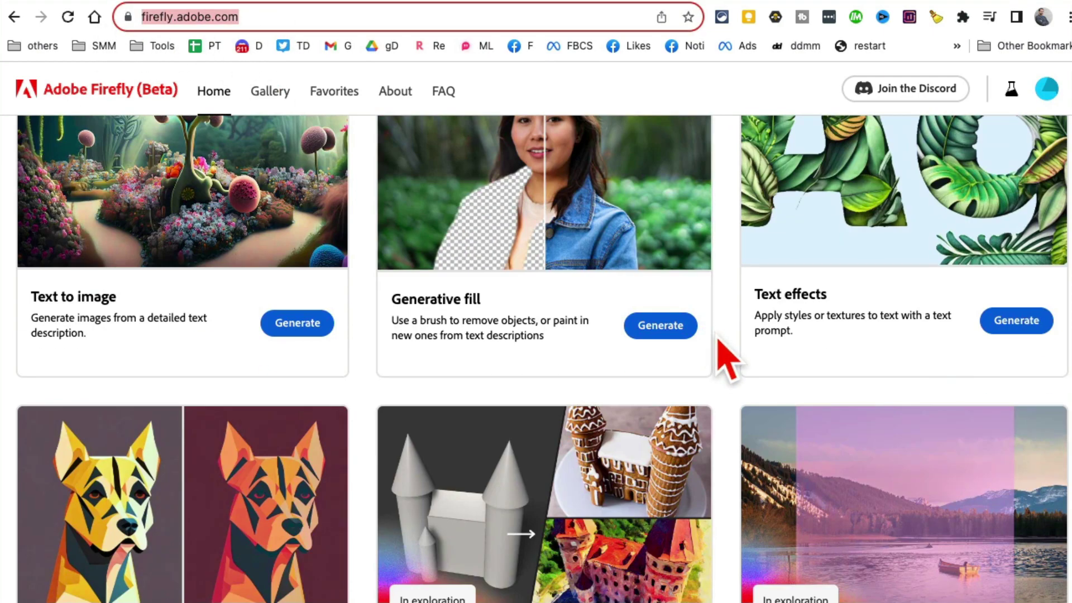
scroll(720, 344, up, 2)
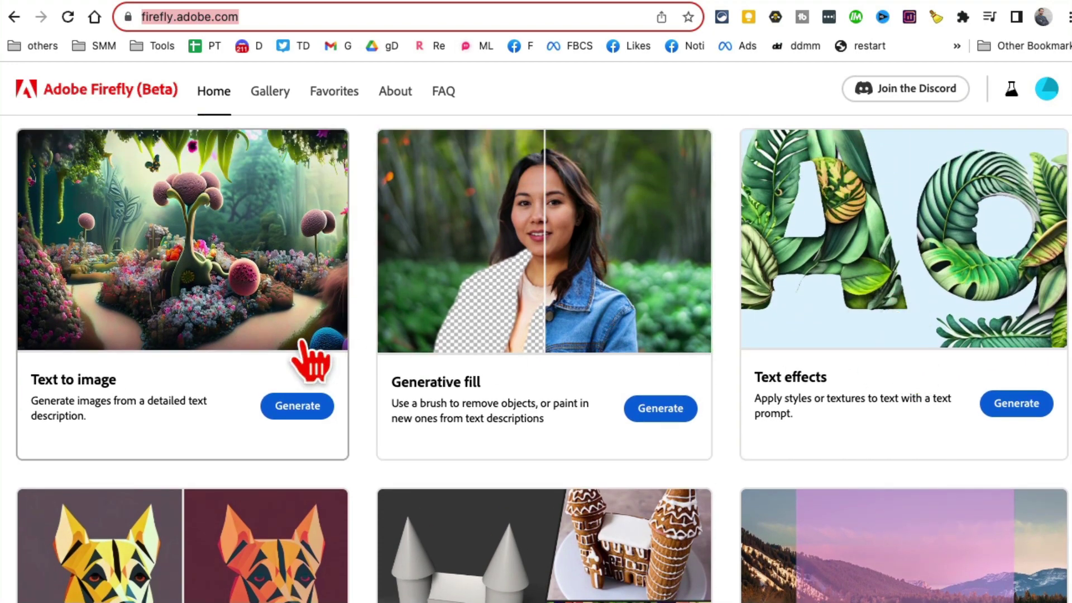
scroll(310, 362, down, 2)
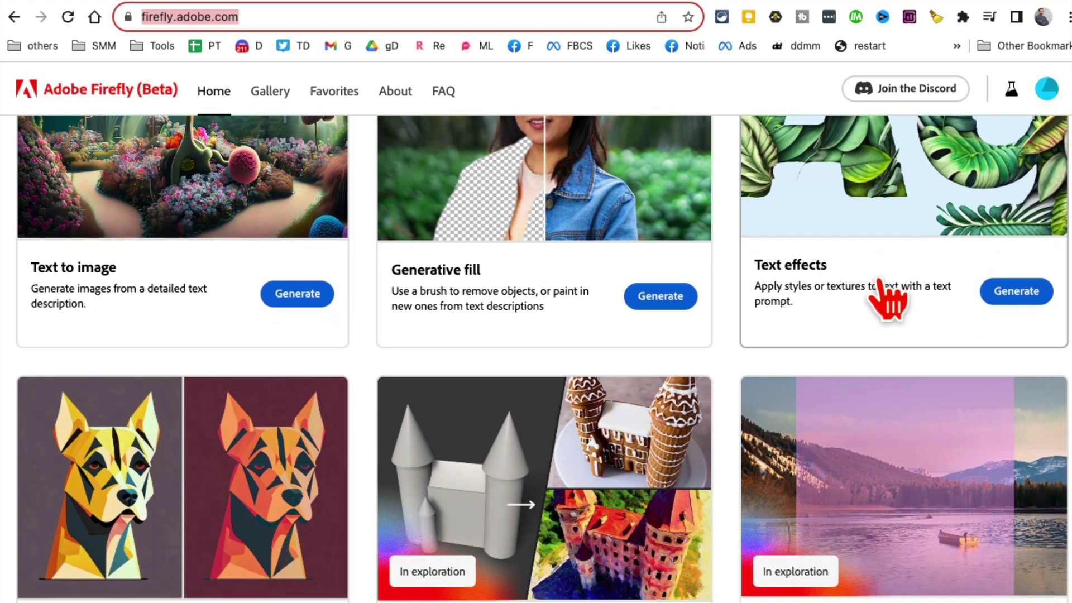
scroll(888, 301, down, 3)
scroll(928, 395, down, 1)
scroll(677, 383, up, 7)
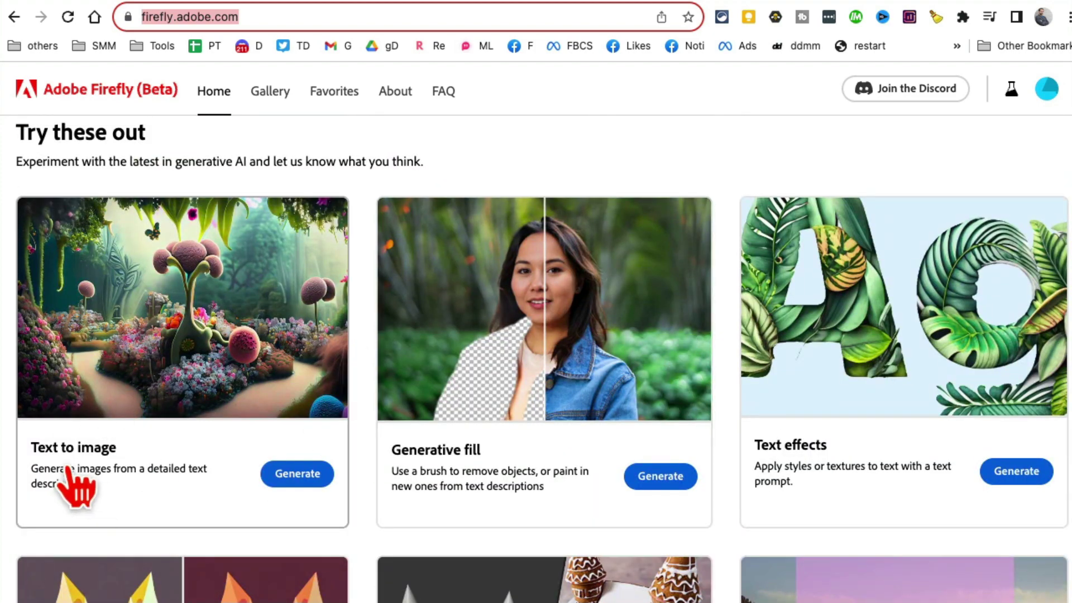
- Open the Text to image generator and scroll through its sample image gallery
click(291, 477)
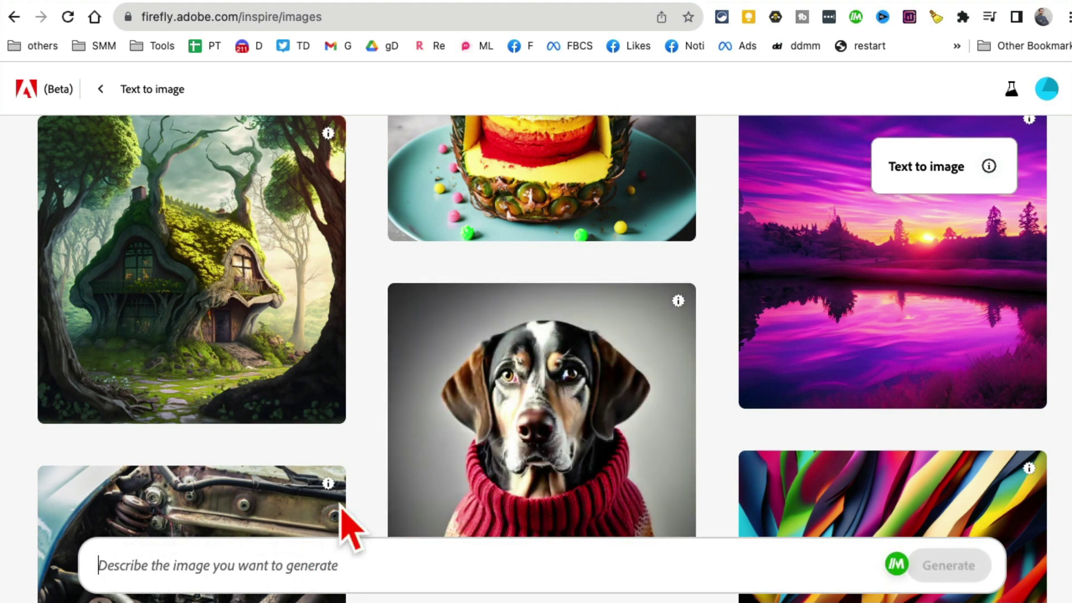
scroll(356, 562, down, 1)
scroll(550, 339, down, 3)
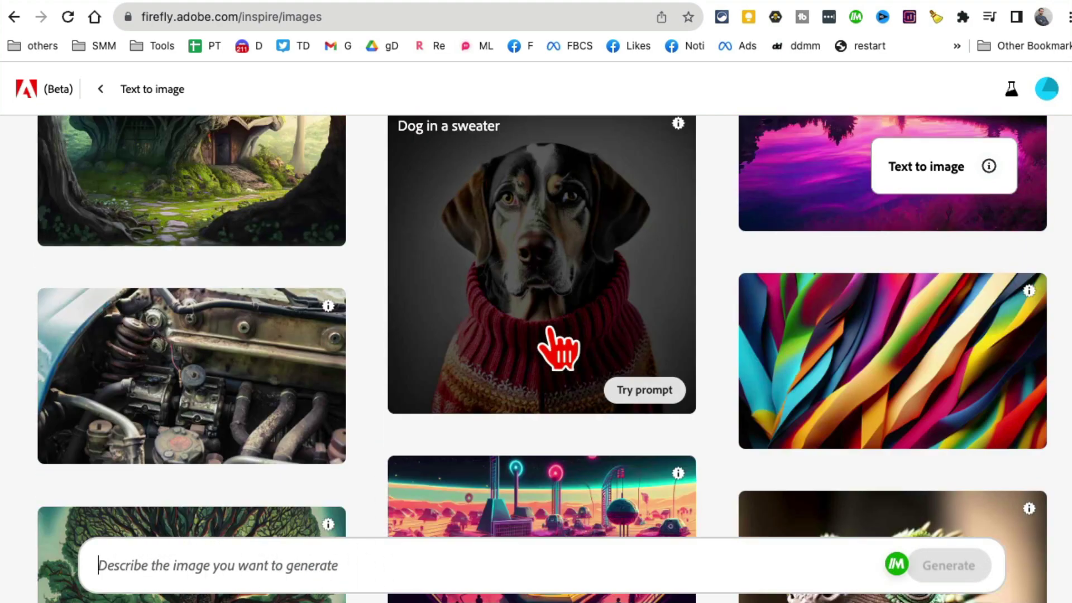
scroll(765, 390, down, 8)
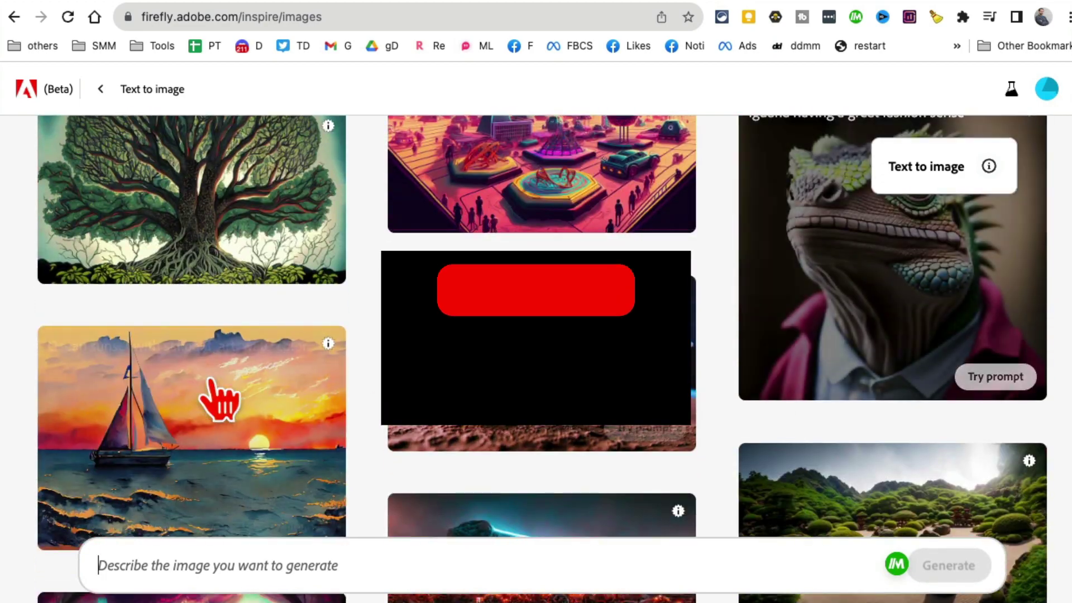
scroll(219, 401, down, 10)
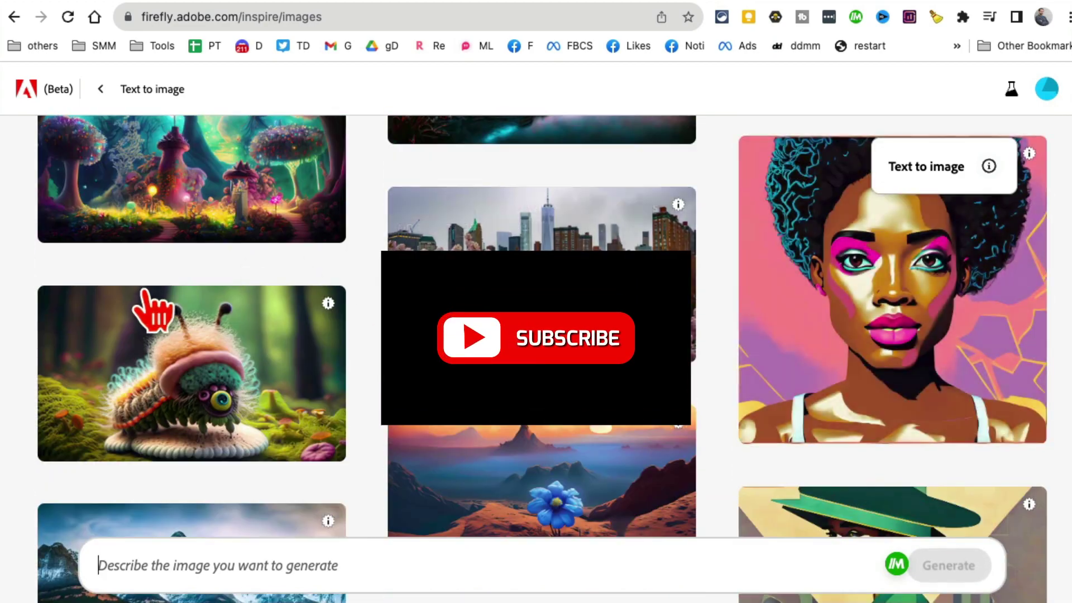
scroll(144, 291, down, 7)
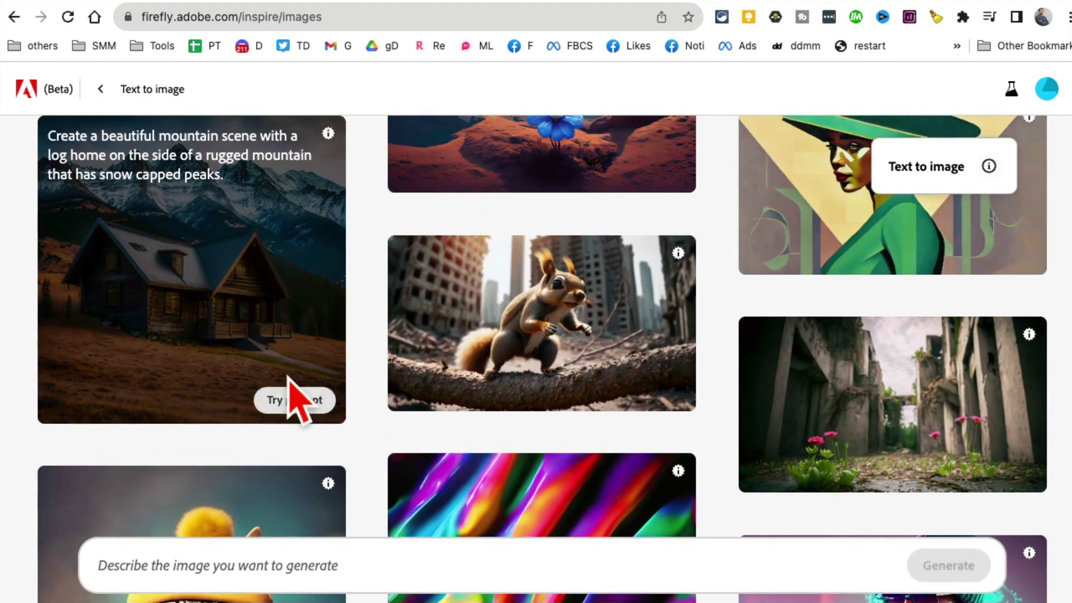
- Generate fresh images from the snowy-mountain log home sample prompt and apply the Layered paper style
click(290, 380)
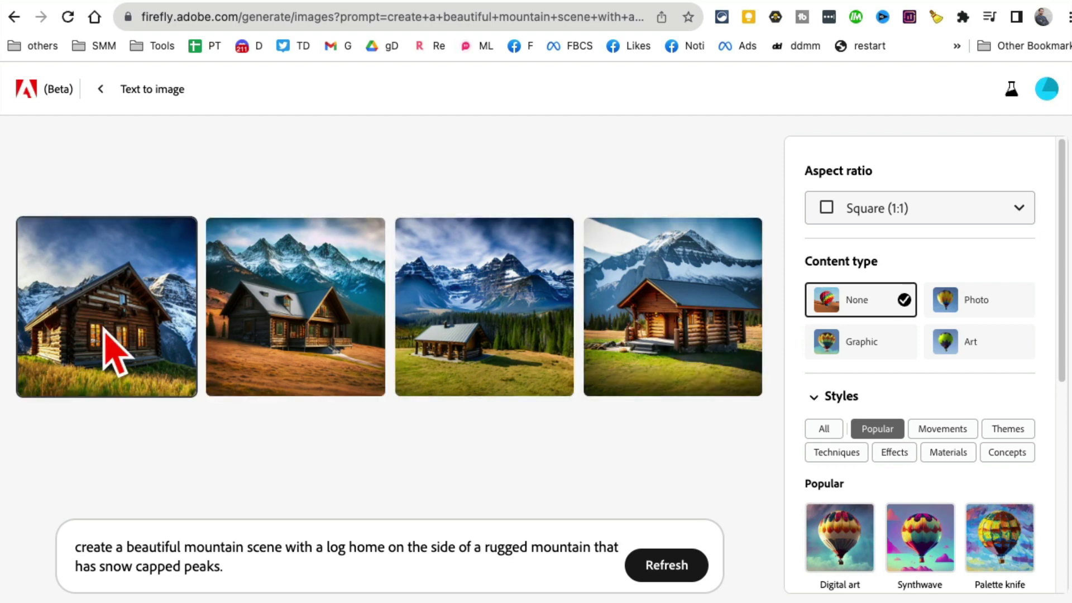
click(678, 575)
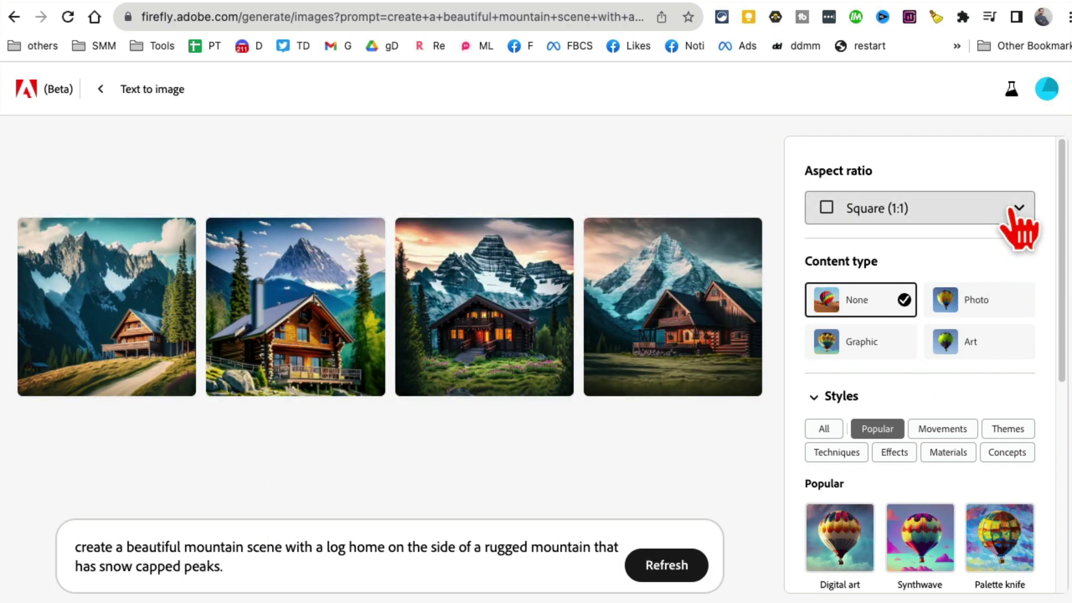
scroll(1004, 335, down, 3)
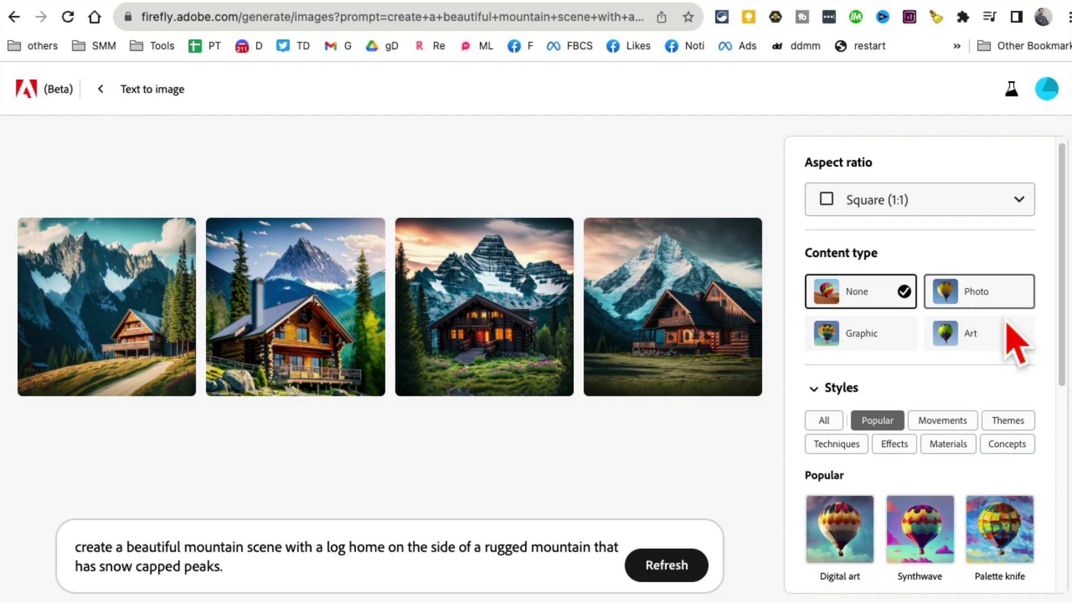
scroll(977, 435, down, 5)
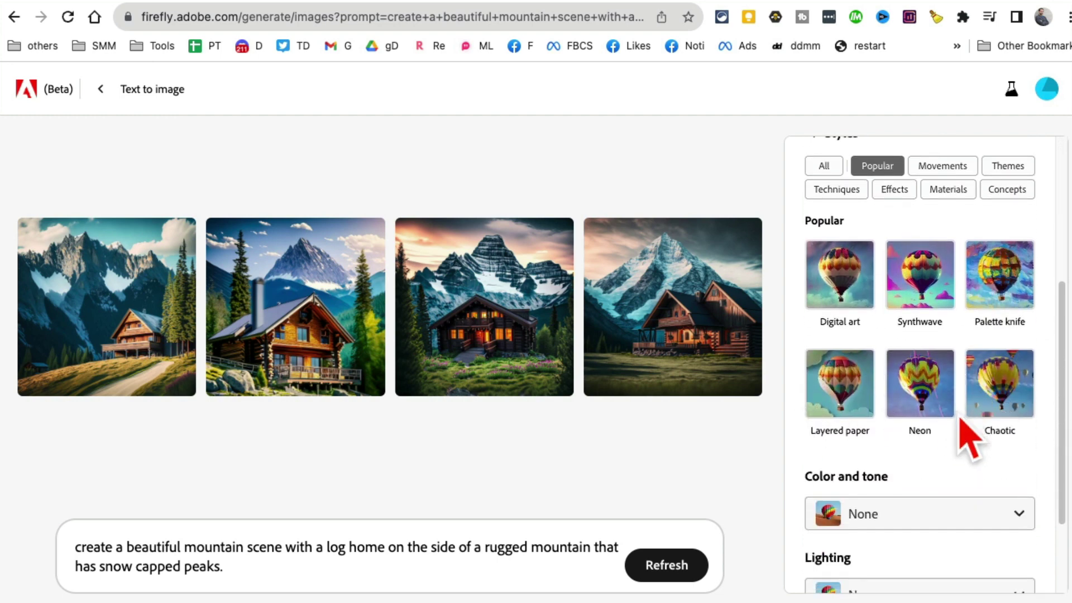
click(859, 265)
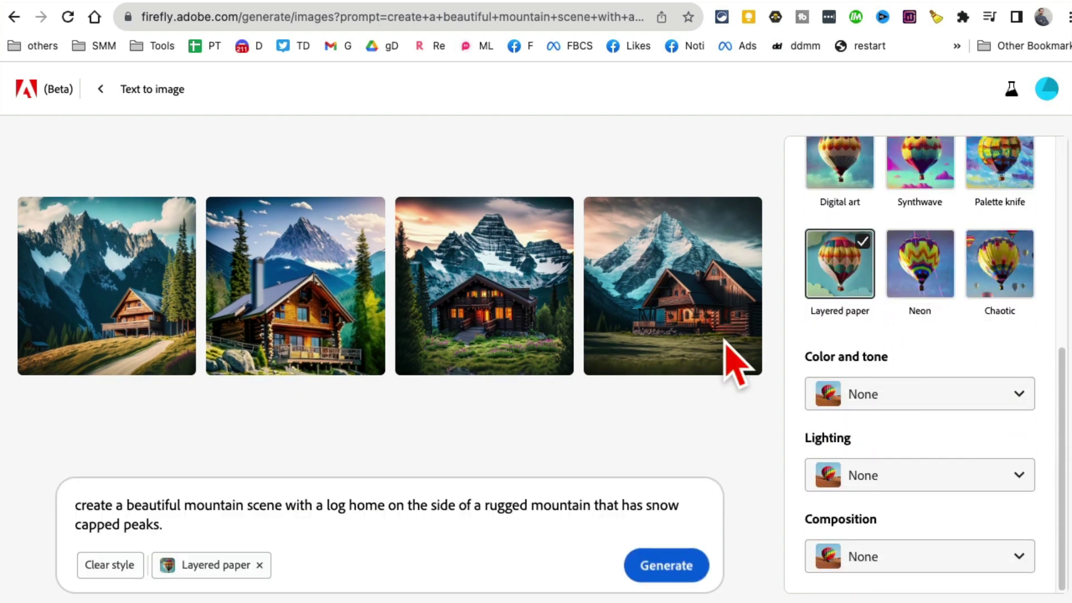
mouse_move(512, 351)
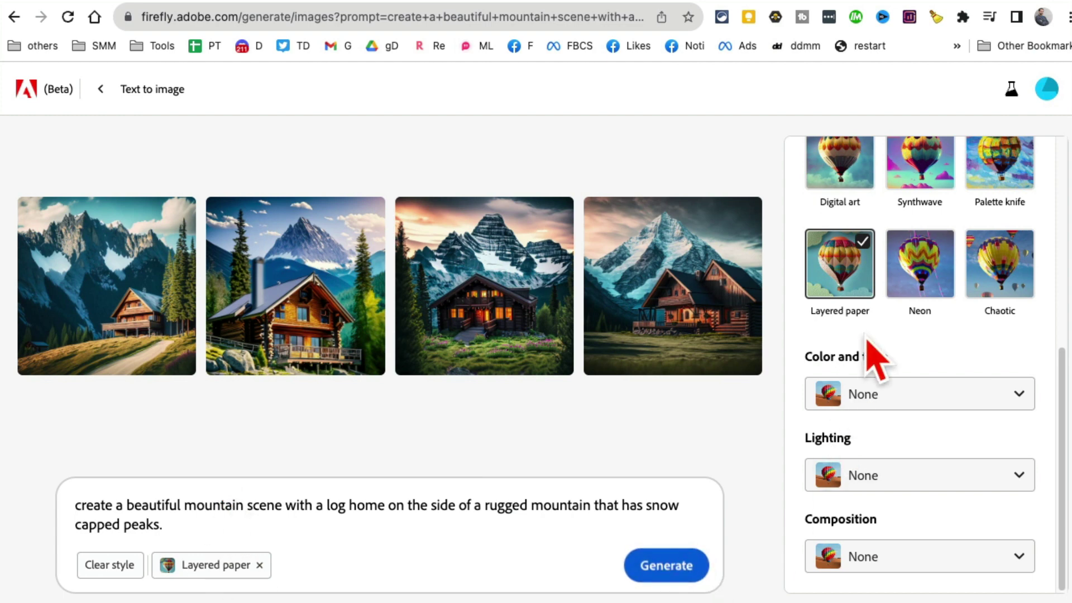
scroll(870, 346, up, 3)
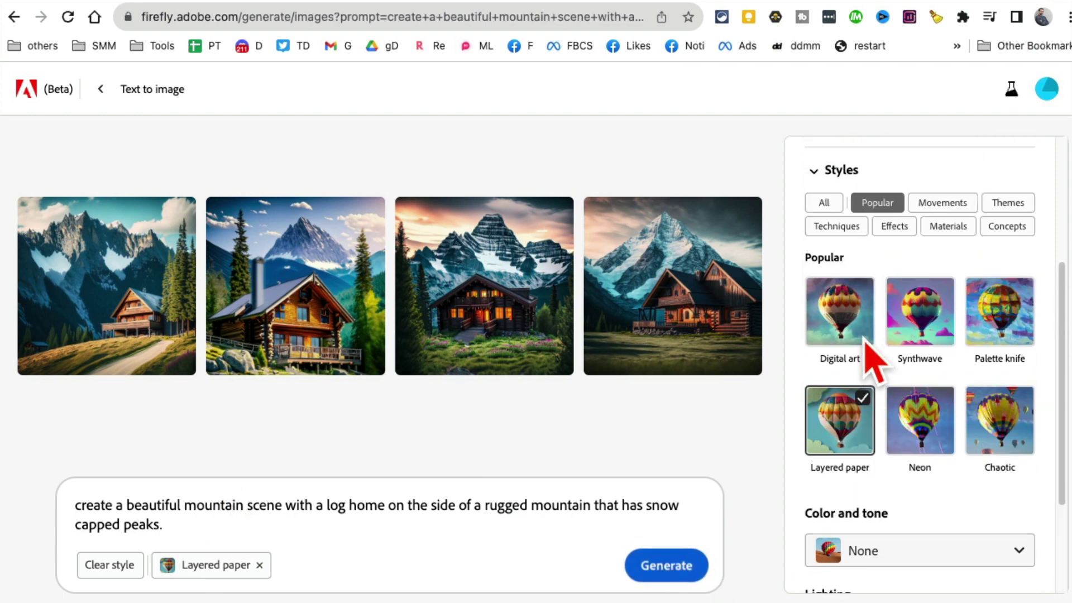
- Regenerate the log-home images in Layered paper style and download the second result
click(672, 575)
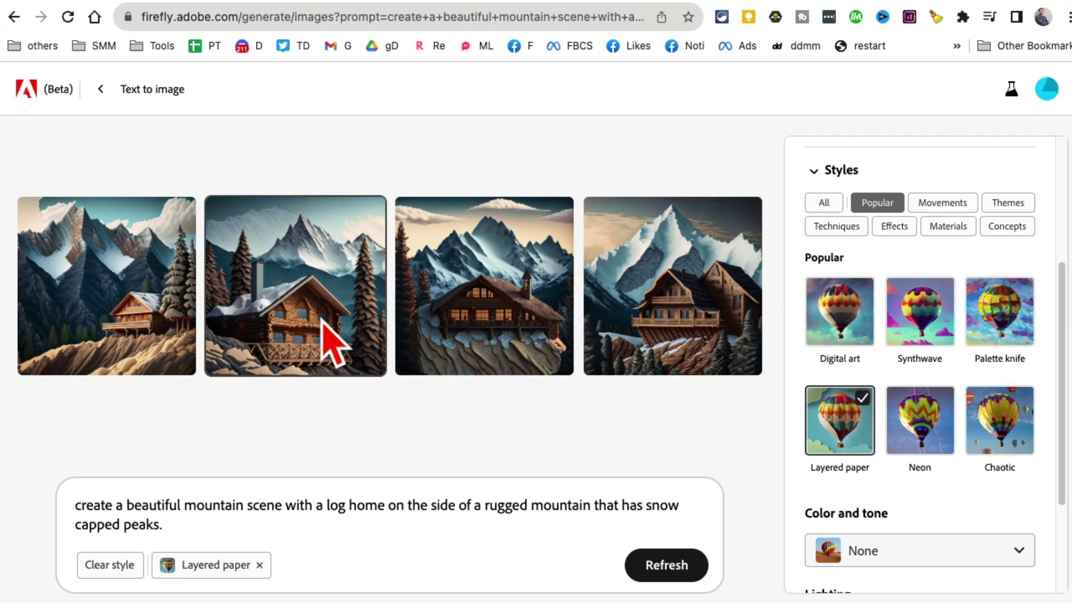
mouse_move(323, 326)
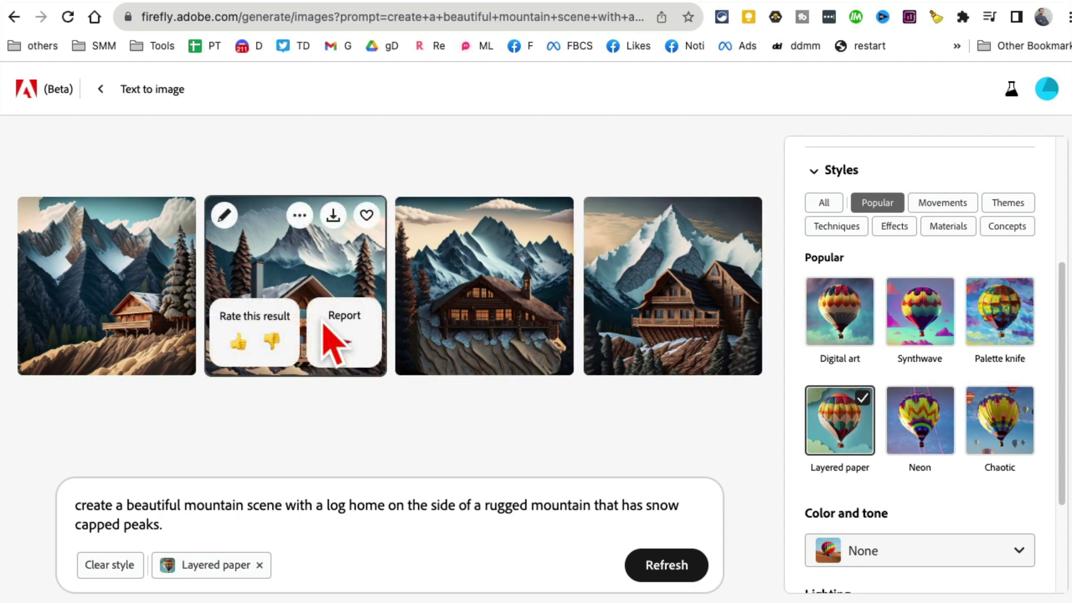
click(334, 218)
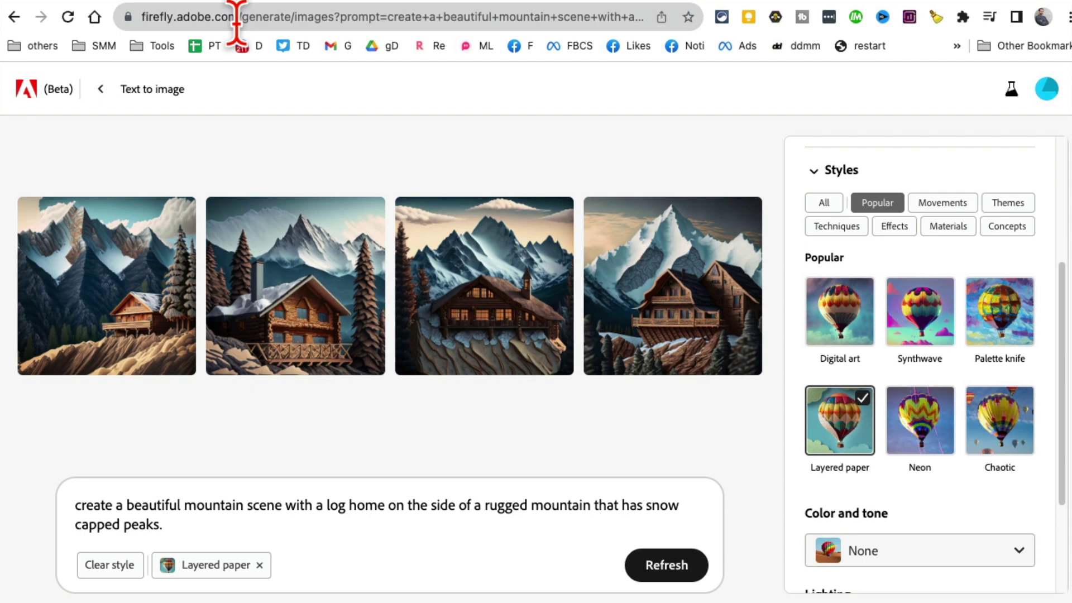
click(276, 2)
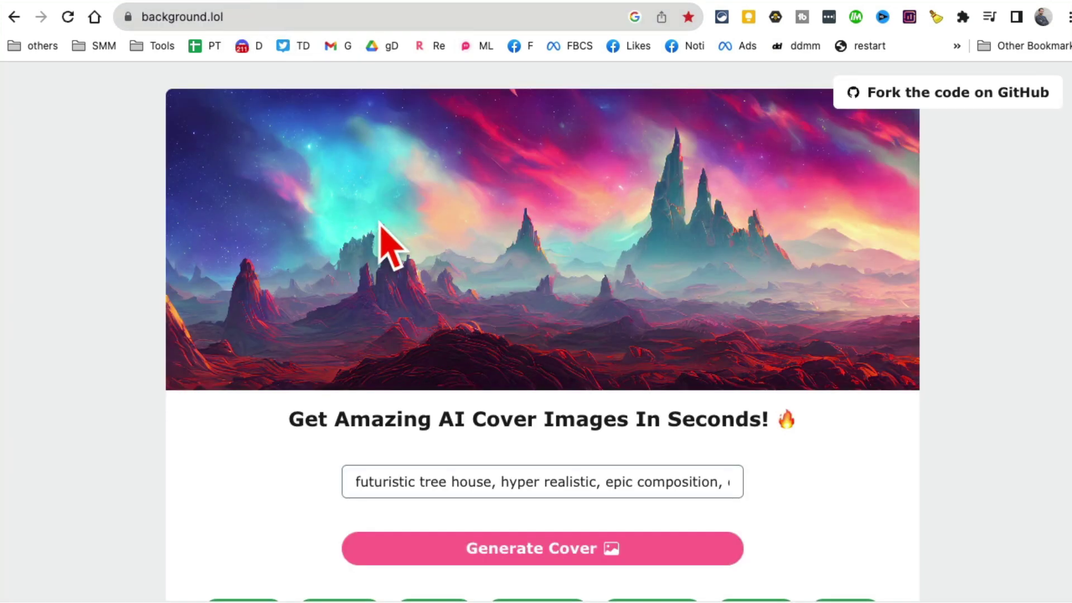
click(238, 17)
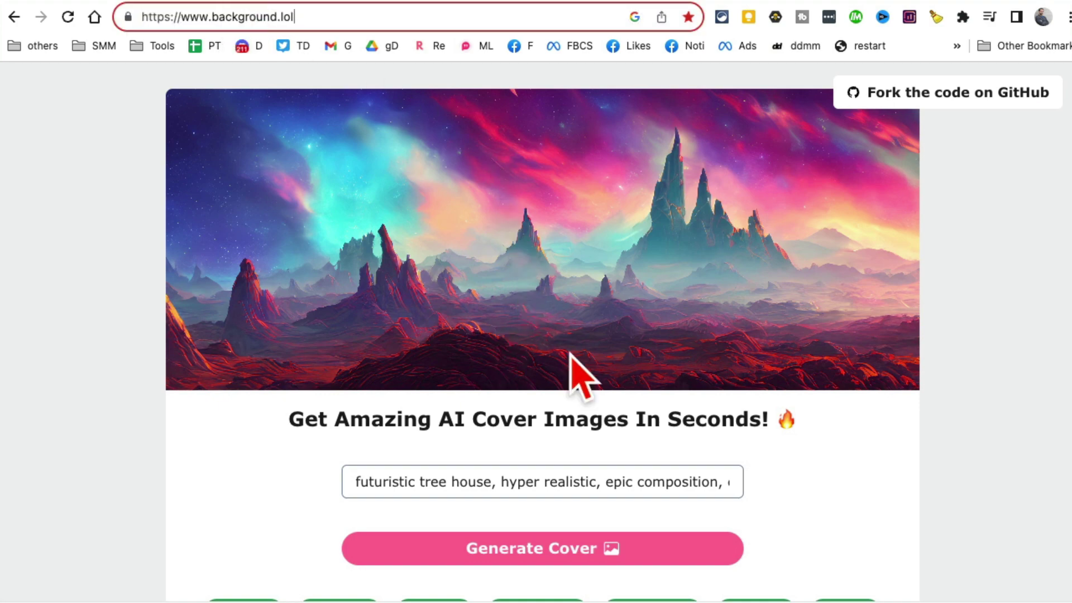
scroll(384, 337, down, 3)
drag(329, 247, 627, 254)
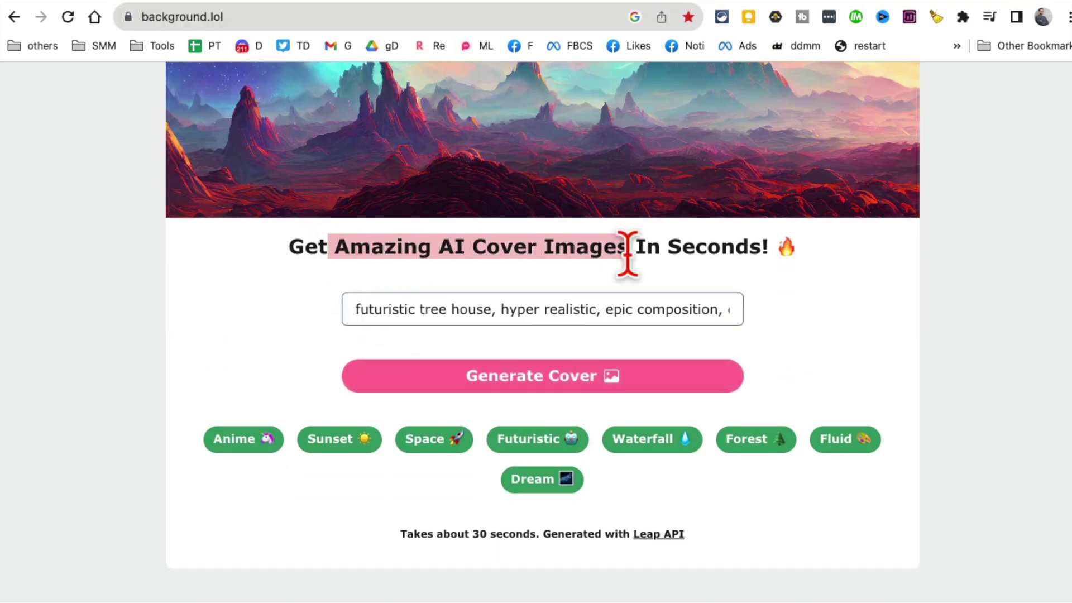
scroll(854, 398, down, 1)
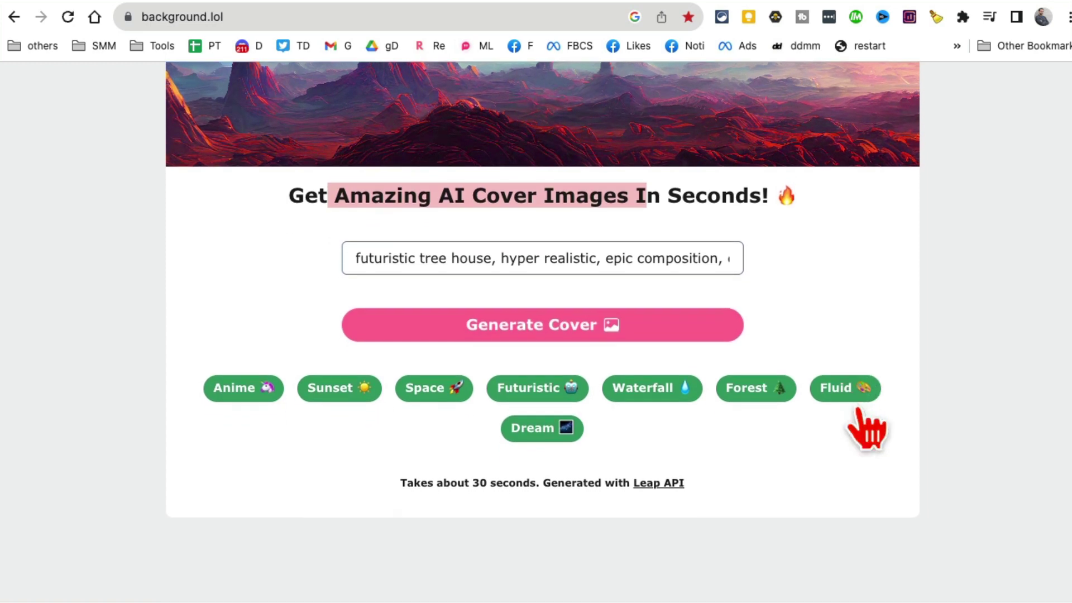
scroll(856, 522, up, 2)
triple_click(588, 376)
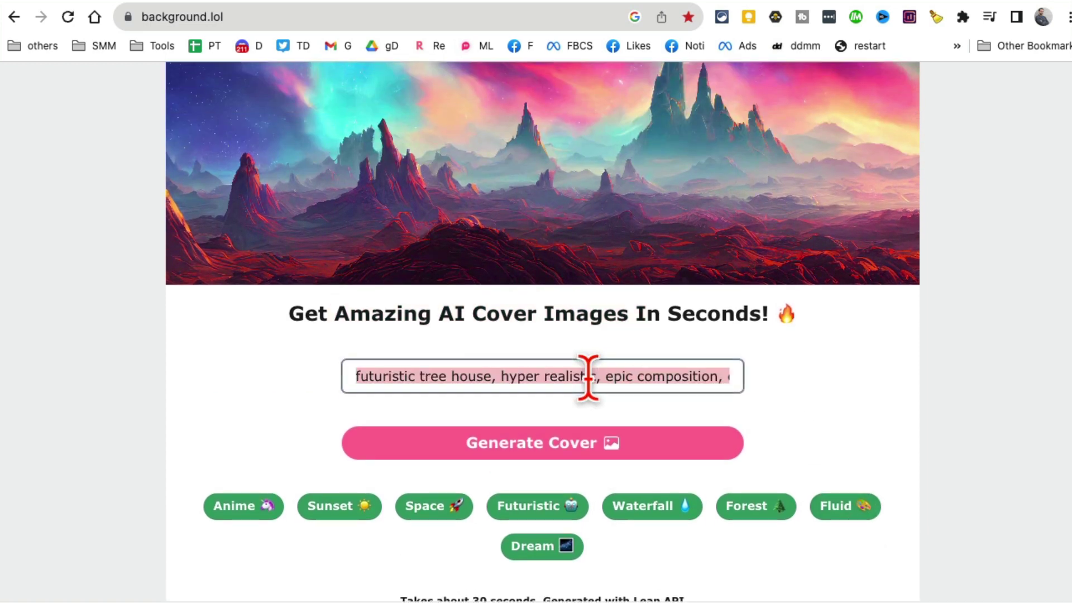
triple_click(548, 375)
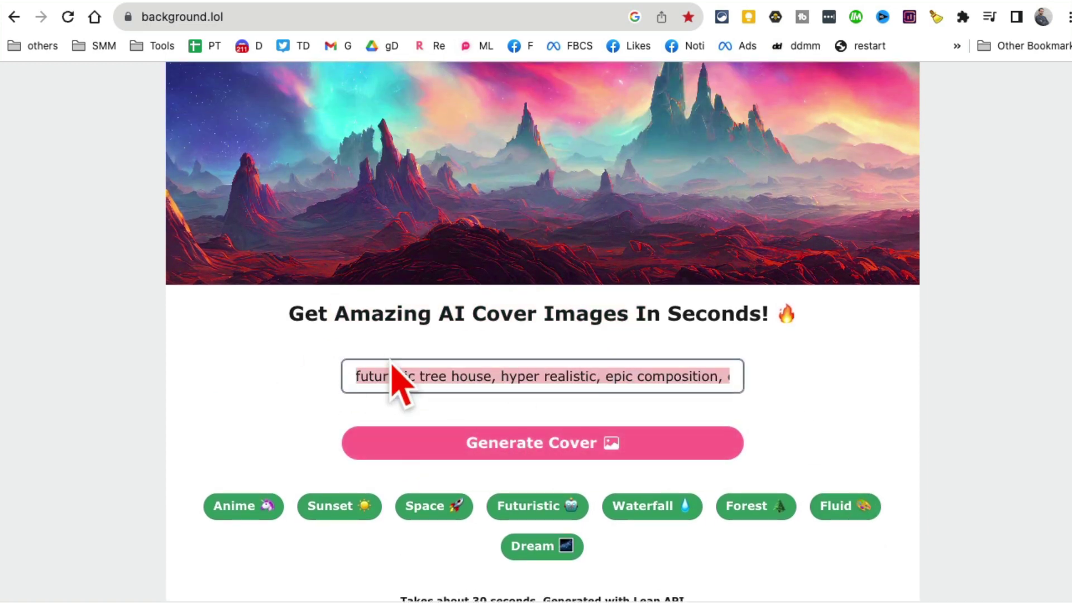
- Generate a cover from the 'futuristic tree house, hyper realistic, epic composition' prompt
click(574, 452)
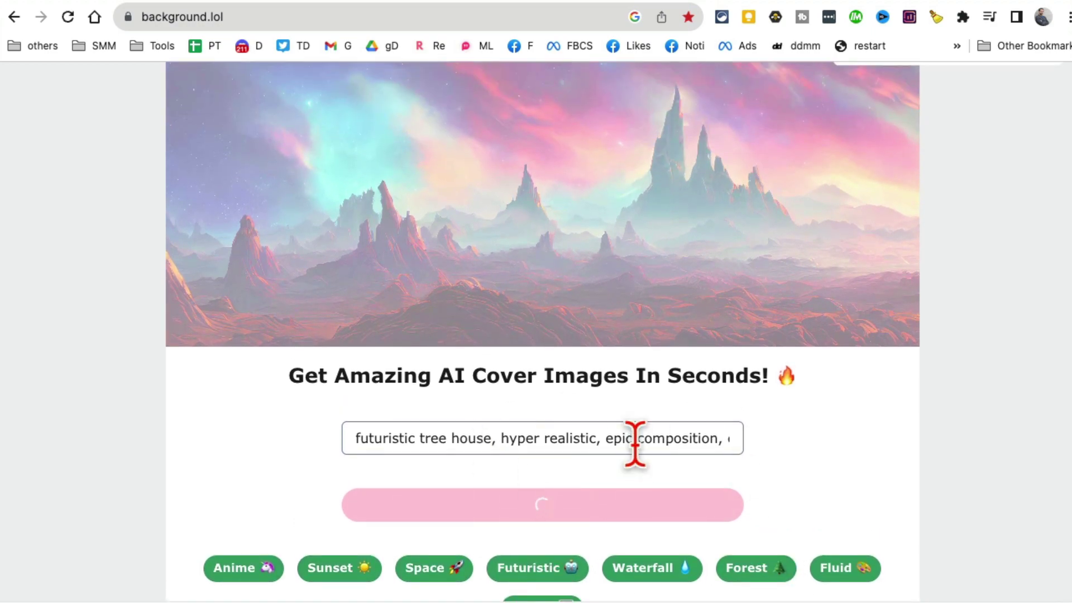
scroll(837, 475, down, 3)
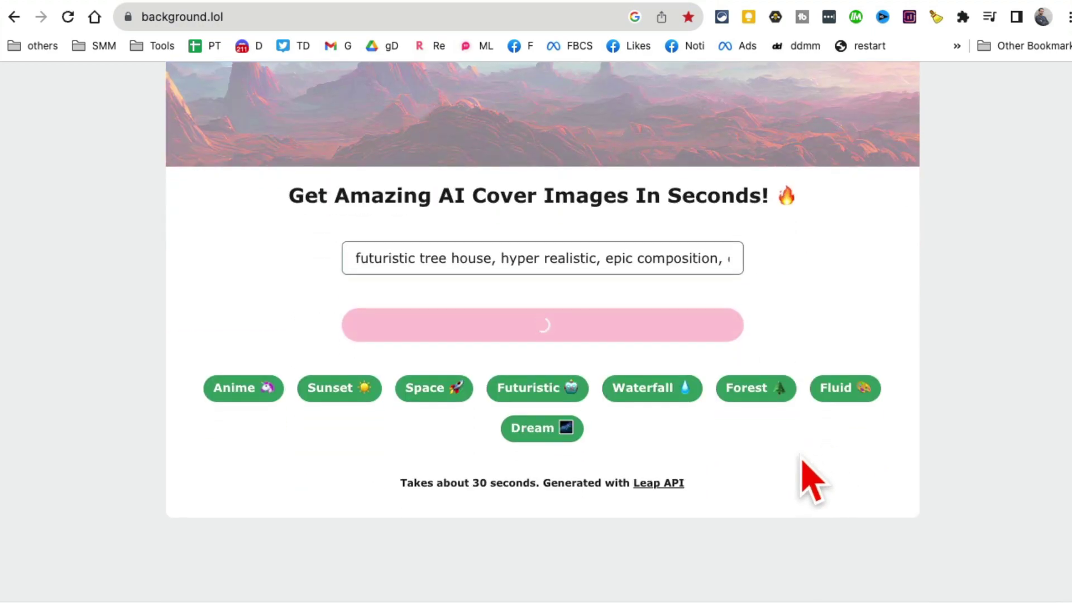
scroll(809, 480, up, 4)
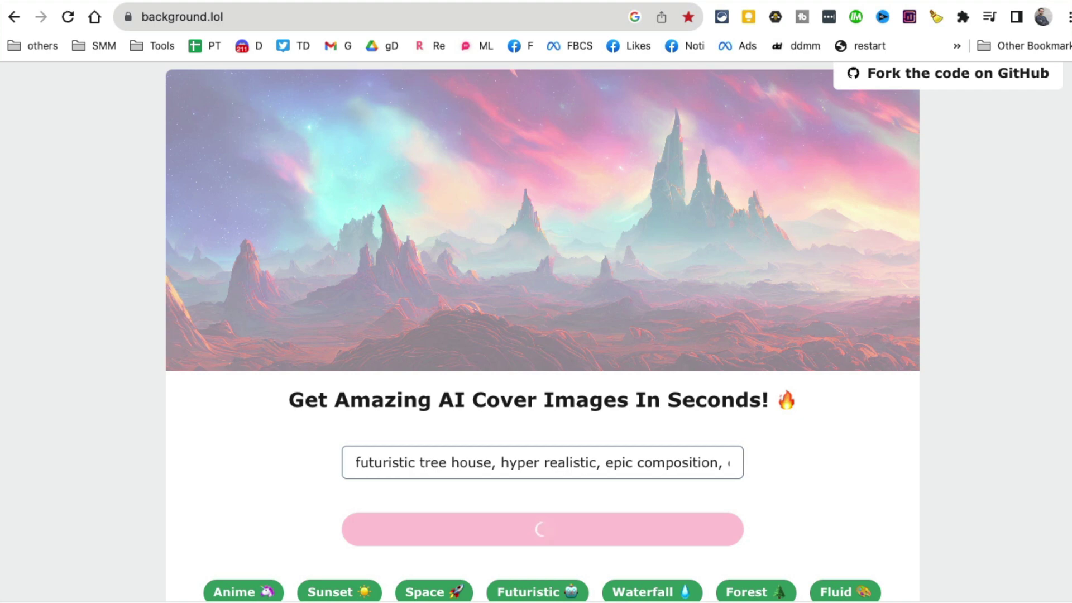
scroll(648, 236, up, 1)
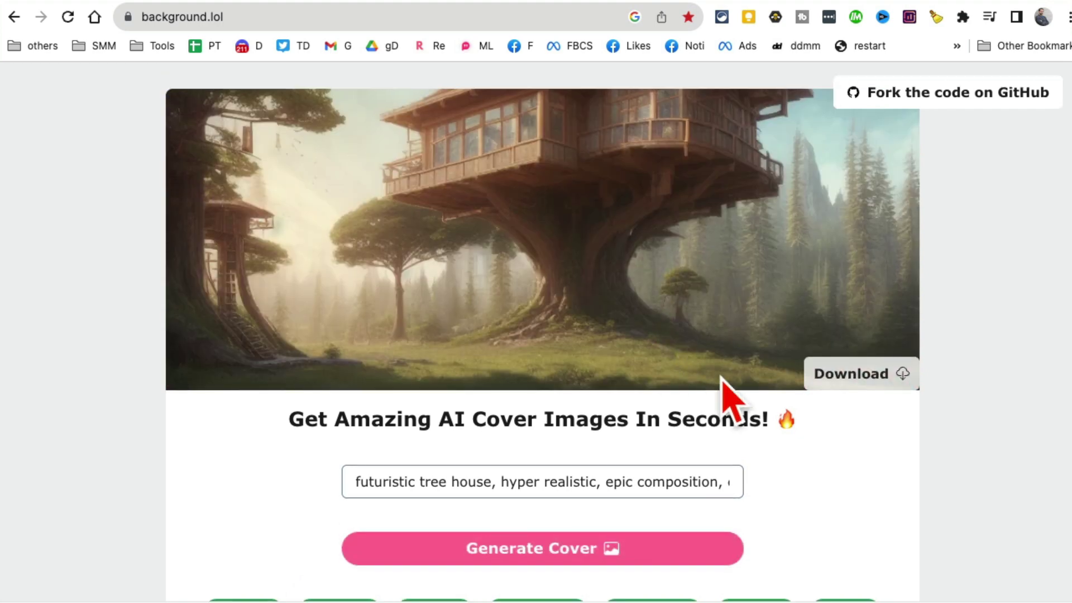
scroll(669, 344, down, 2)
scroll(668, 344, up, 2)
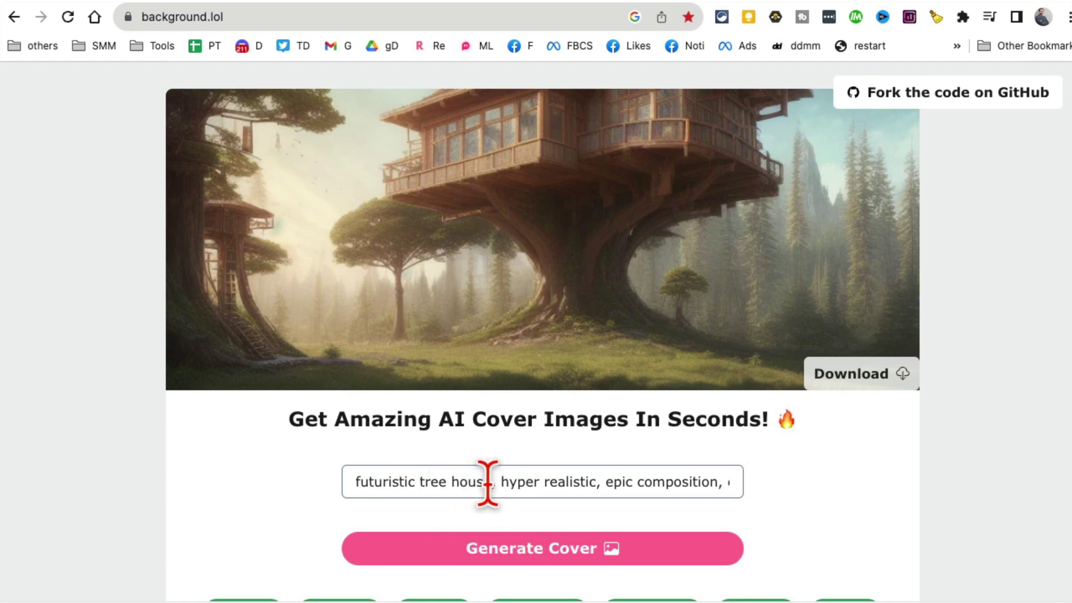
- Select the words 'futuristic tree house' in the prompt field
drag(487, 483, 360, 481)
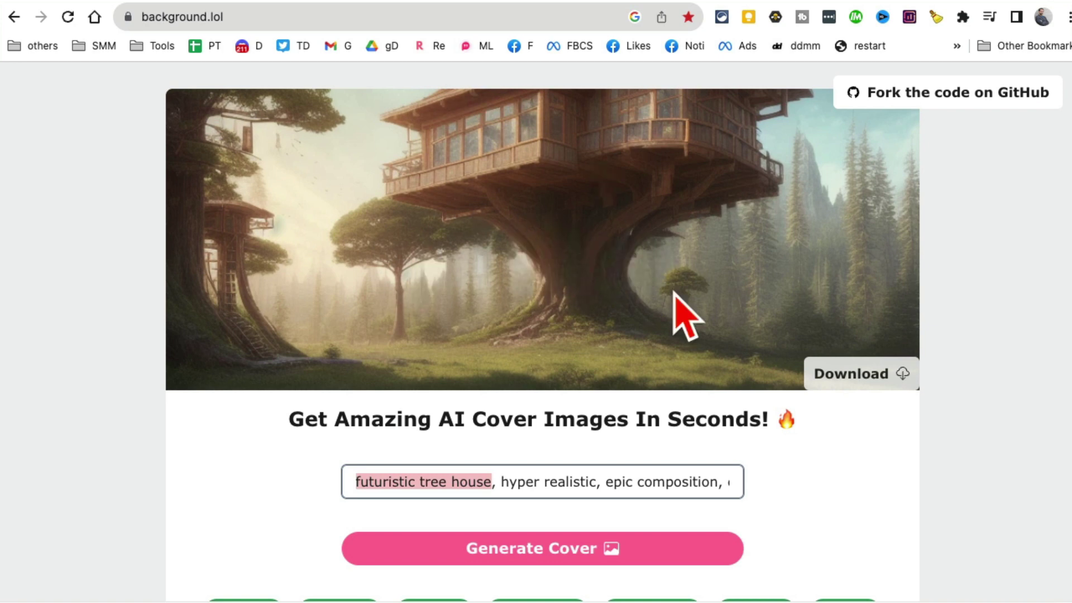
scroll(642, 340, down, 4)
scroll(837, 323, up, 4)
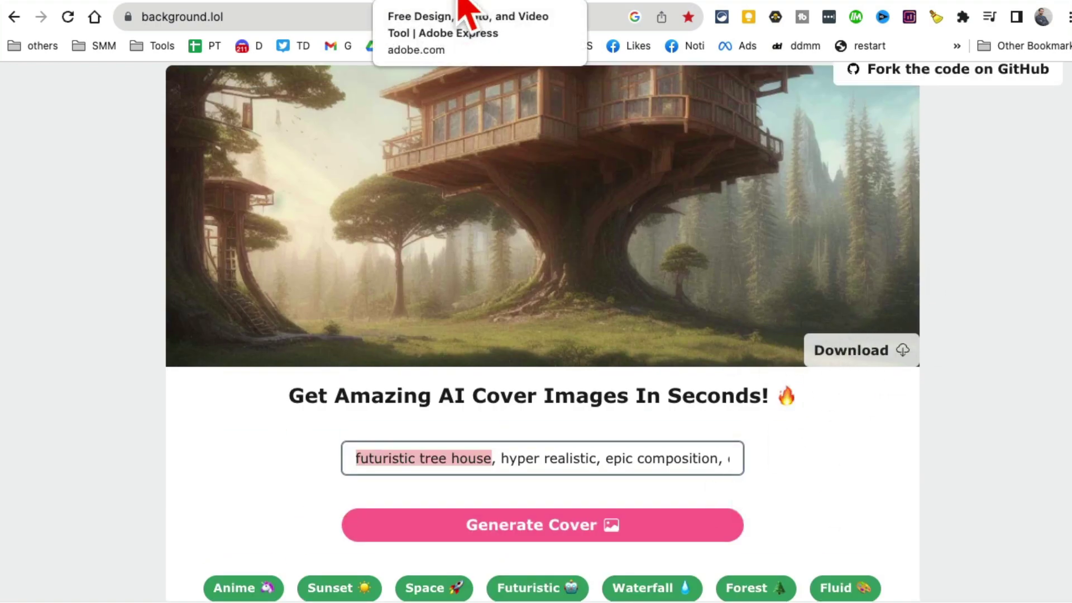
- Switch to the Adobe Express tab and select its page address for editing
click(458, 2)
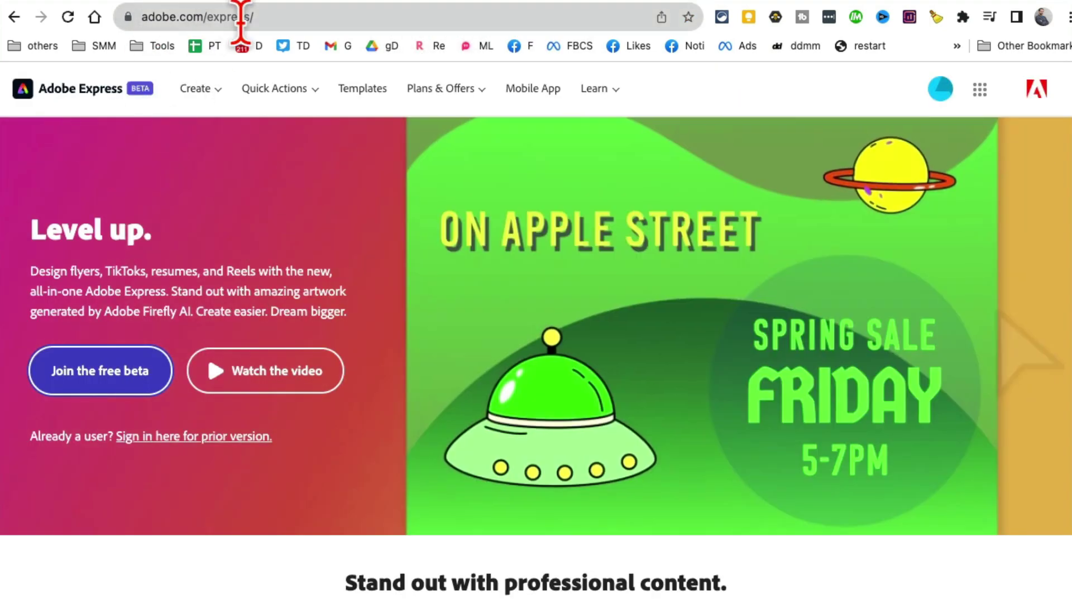
click(284, 21)
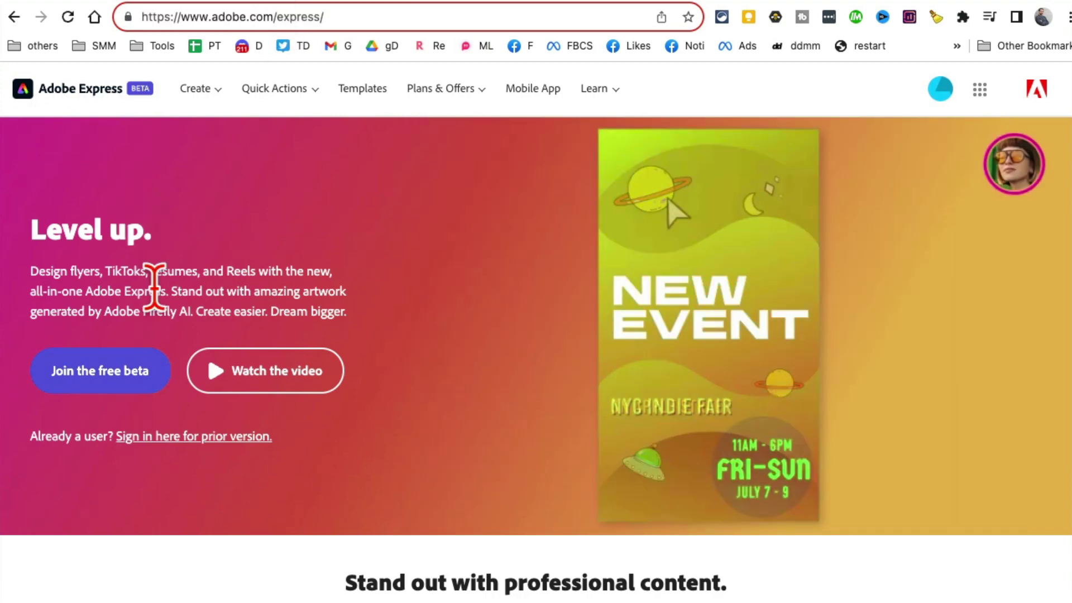
scroll(531, 364, down, 10)
scroll(531, 364, up, 10)
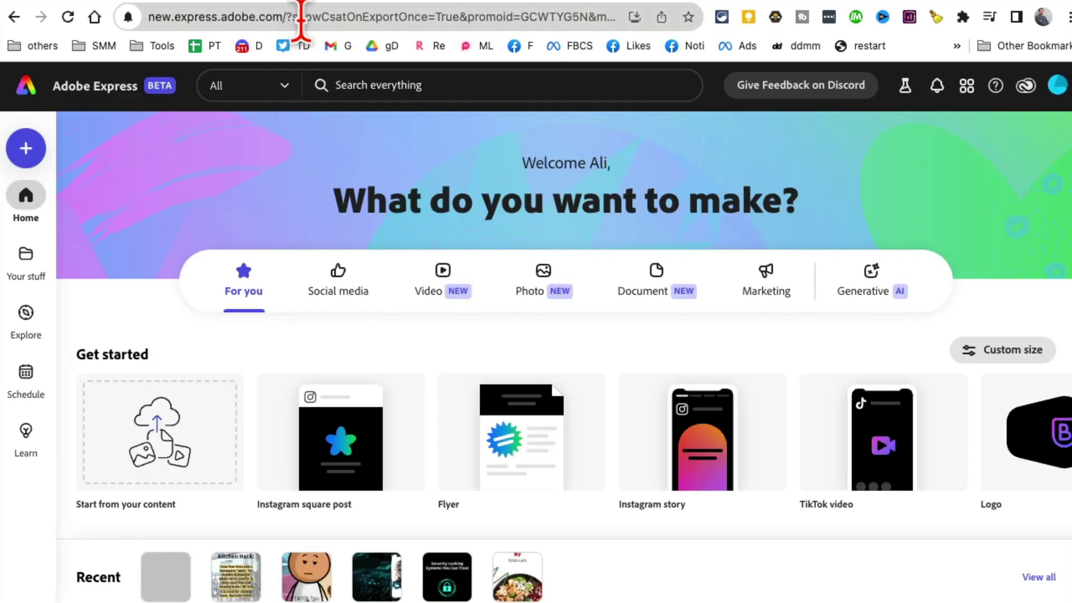
- Remove the URL query, reload the plain Adobe Express home page, and scroll to Text to image
drag(294, 17, 298, 39)
key(BackSpace)
key(BackSpace)
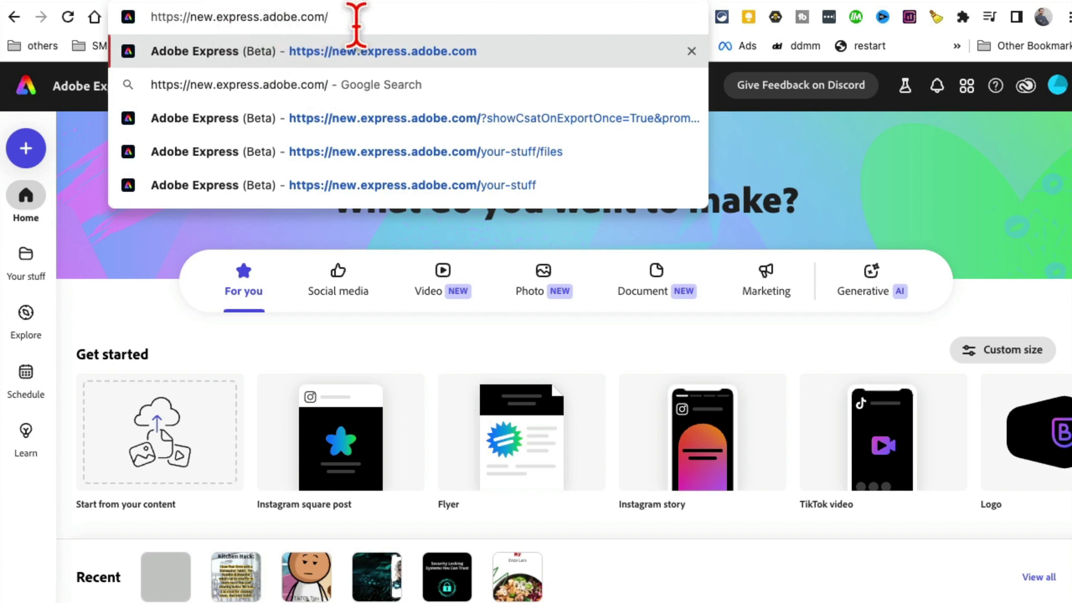
key(Return)
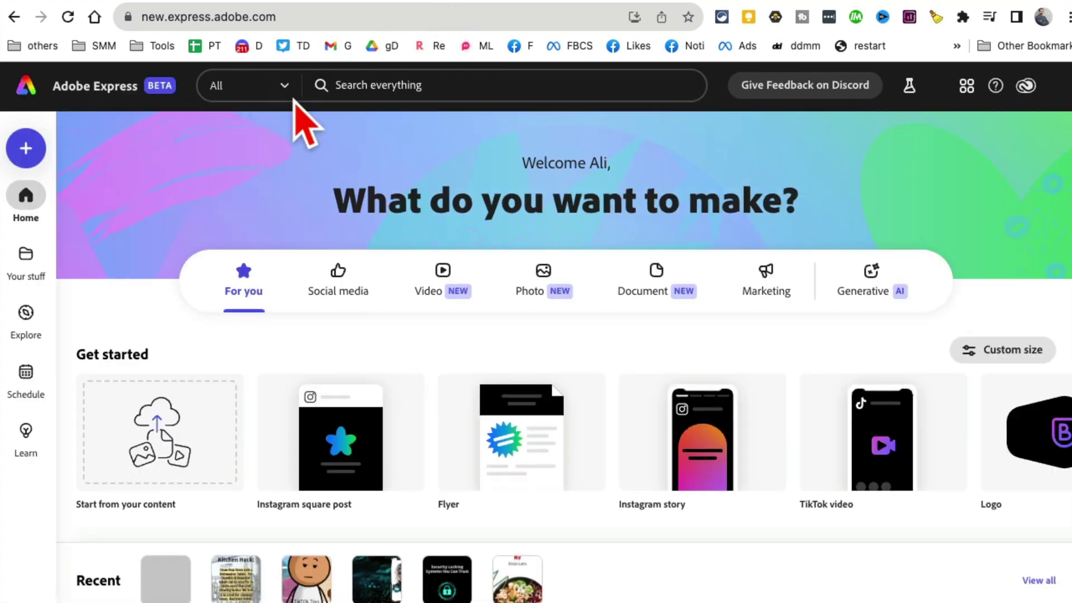
scroll(334, 203, down, 5)
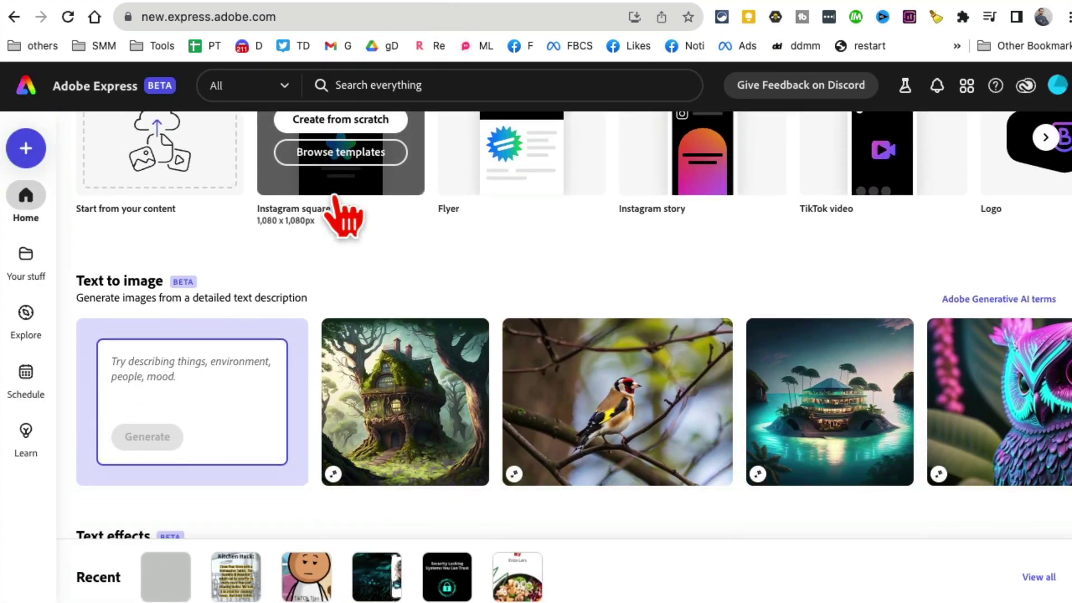
scroll(336, 198, down, 1)
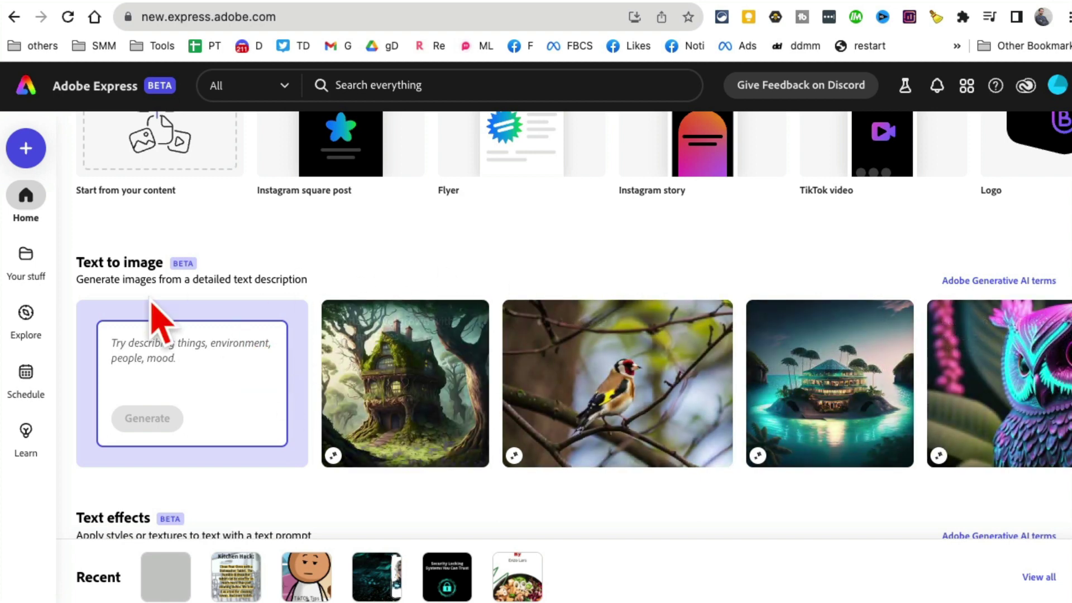
- Generate a 'dog with blue glasses' image with Adobe Express Text to image
click(167, 374)
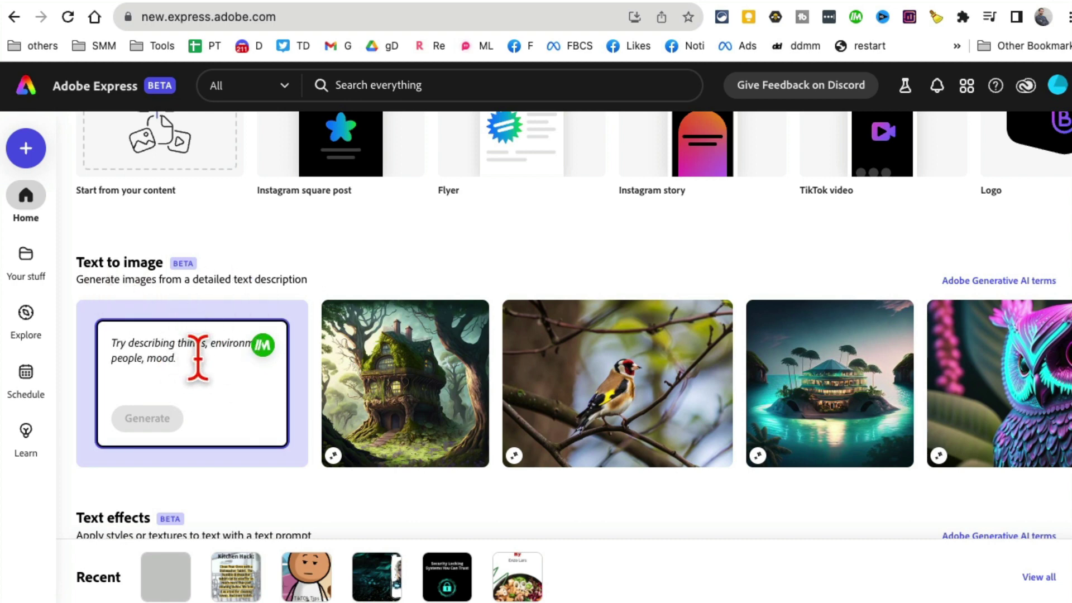
text(do)
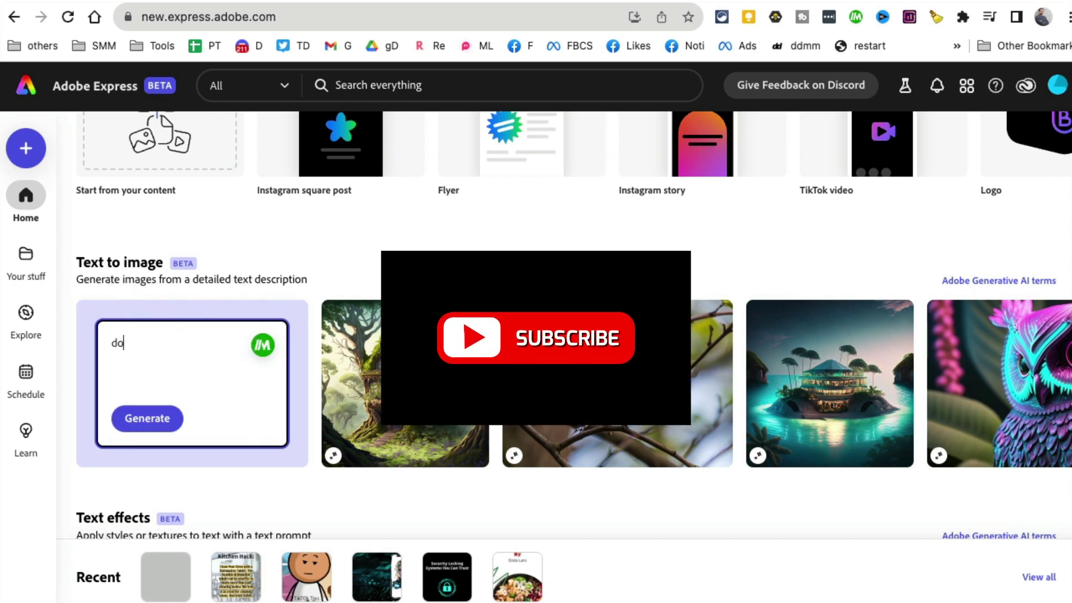
text(g with blue)
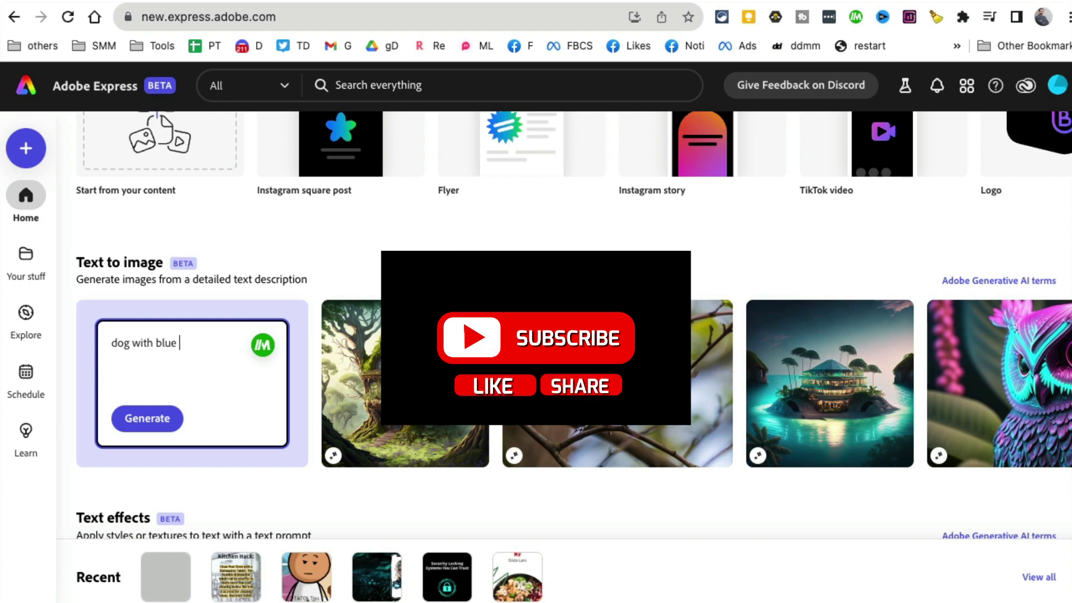
text( glasses)
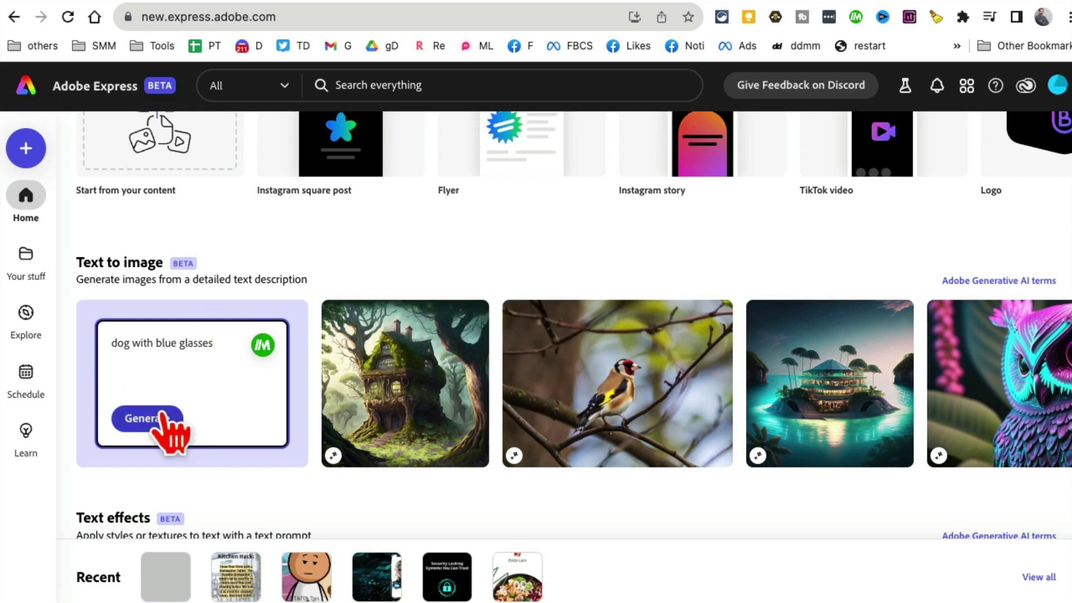
click(162, 417)
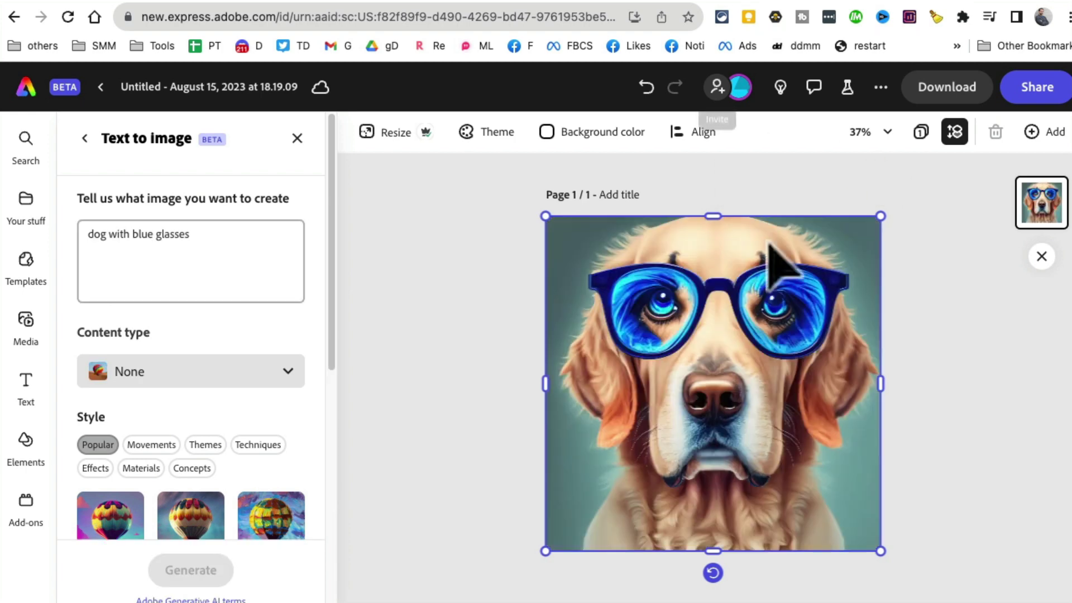
- Look through the background colour and alignment options, then open the dog image's properties
scroll(238, 383, down, 3)
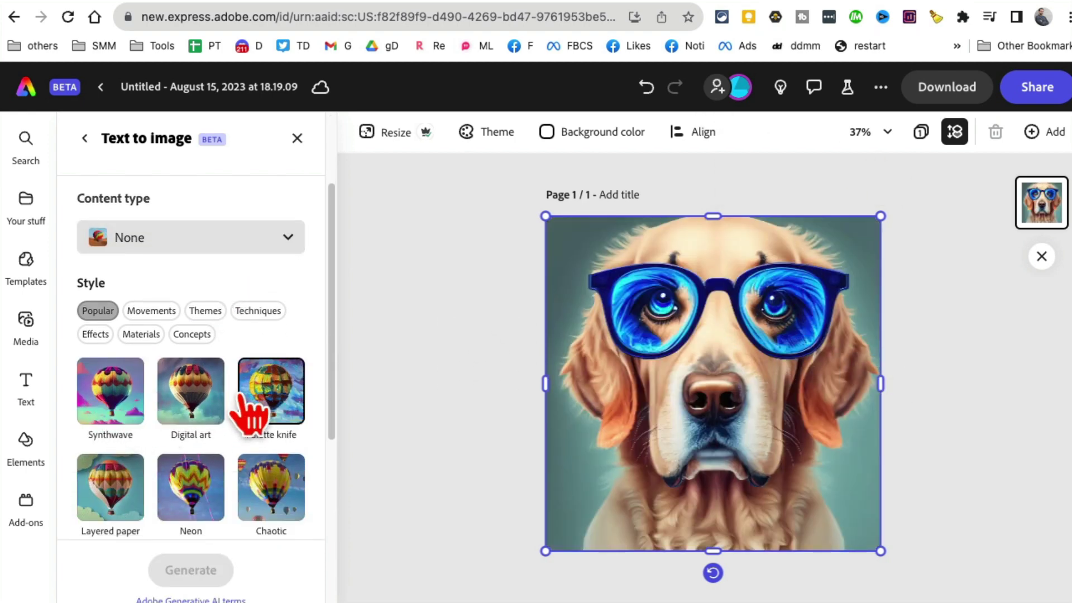
scroll(251, 407, down, 6)
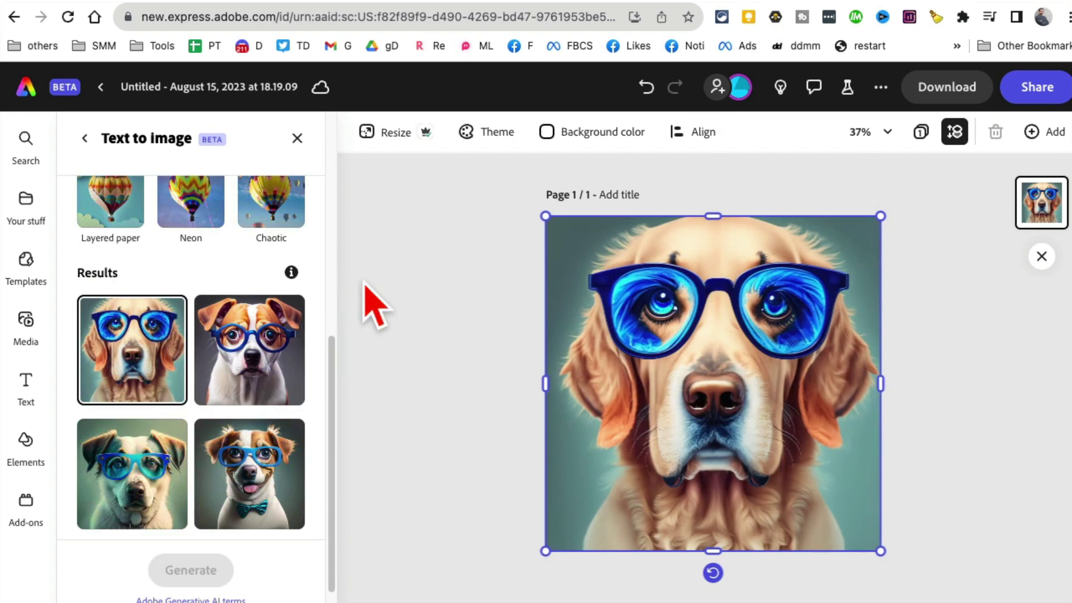
click(590, 139)
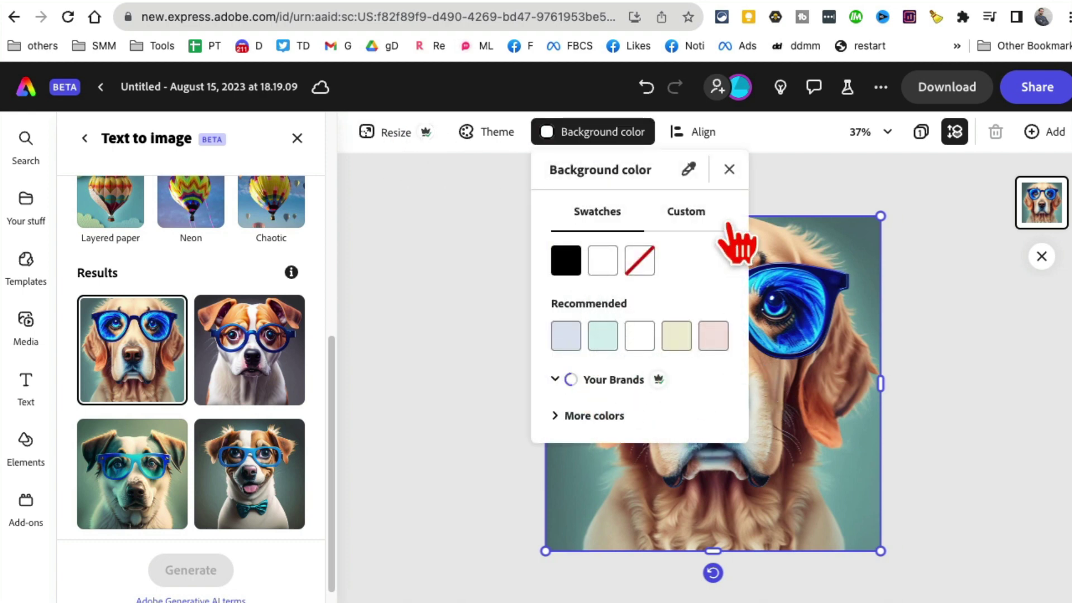
click(729, 169)
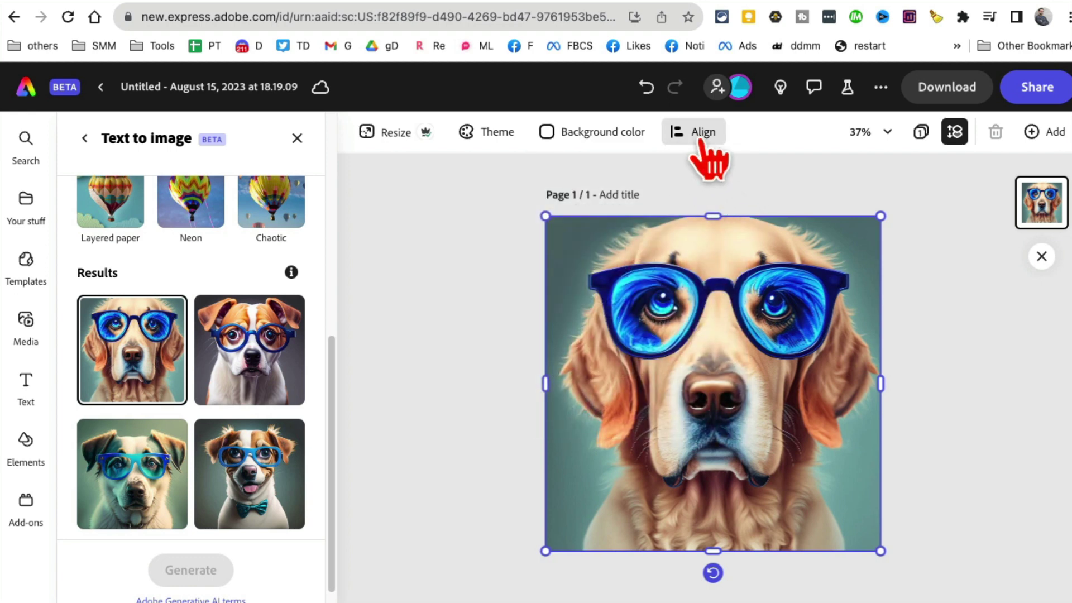
click(697, 133)
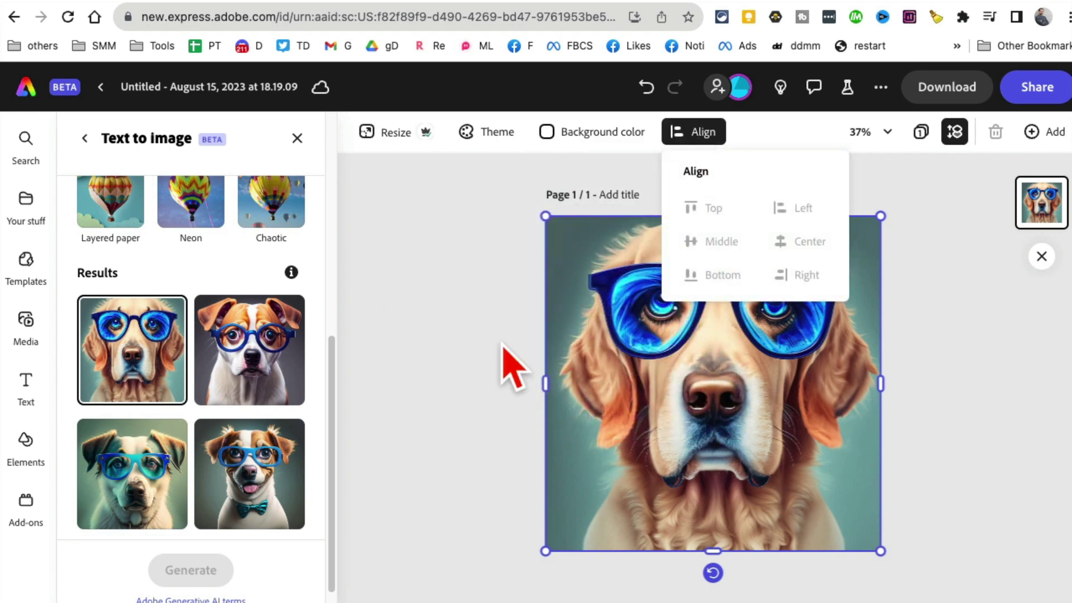
click(449, 349)
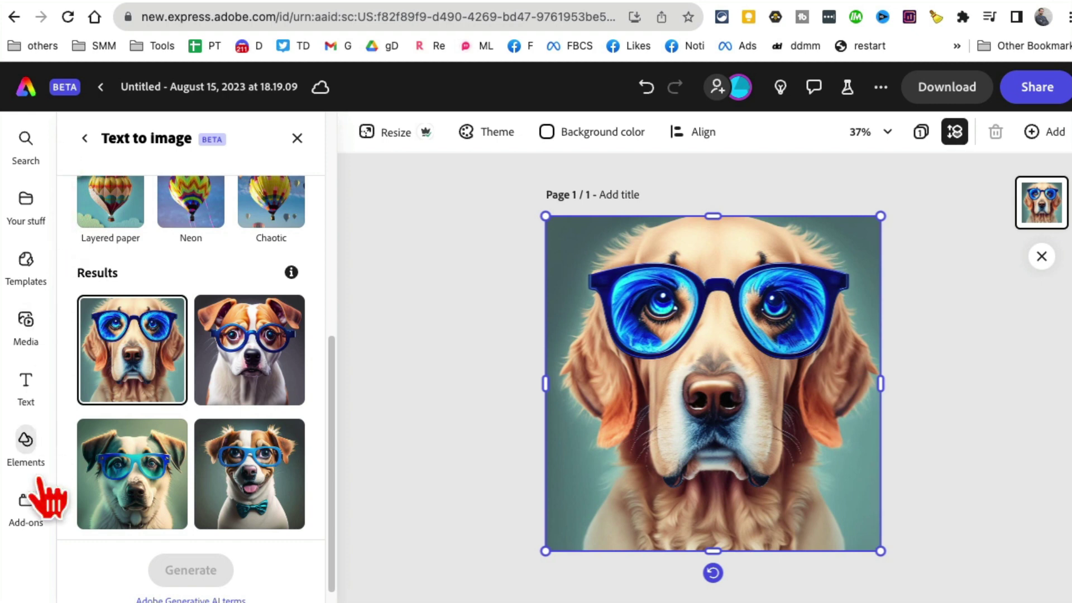
scroll(156, 441, down, 1)
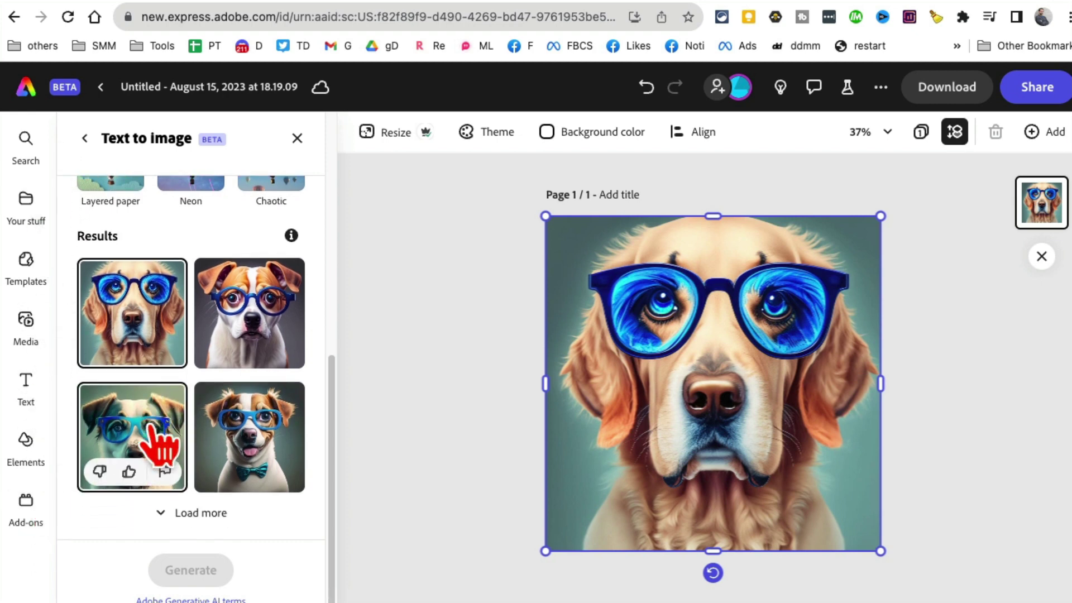
click(765, 446)
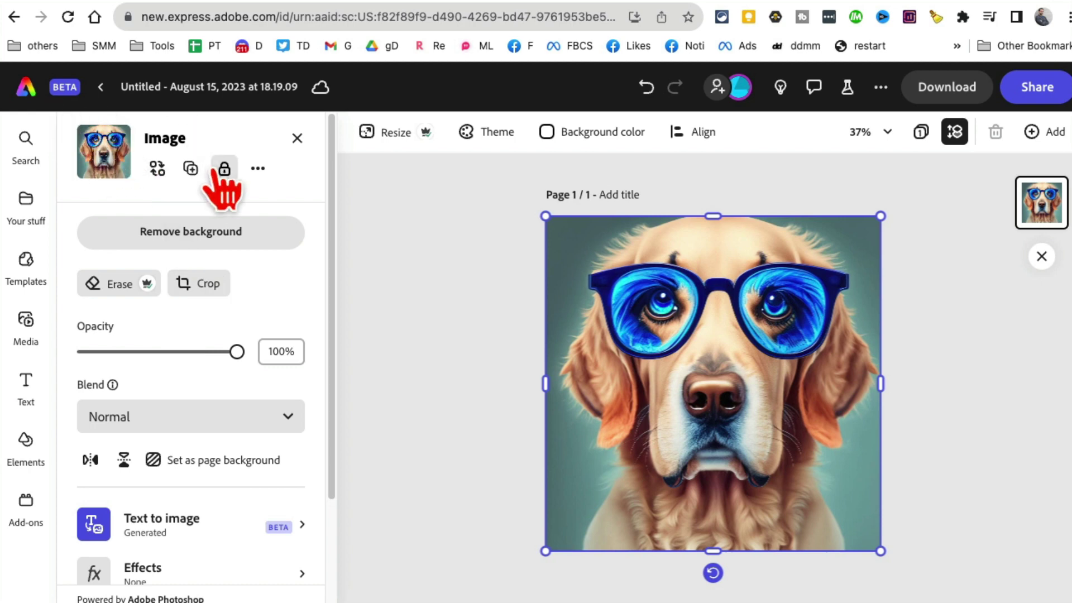
- Switch to mage.space, whose create prompt holds 'dog with blue glasses'
click(739, 7)
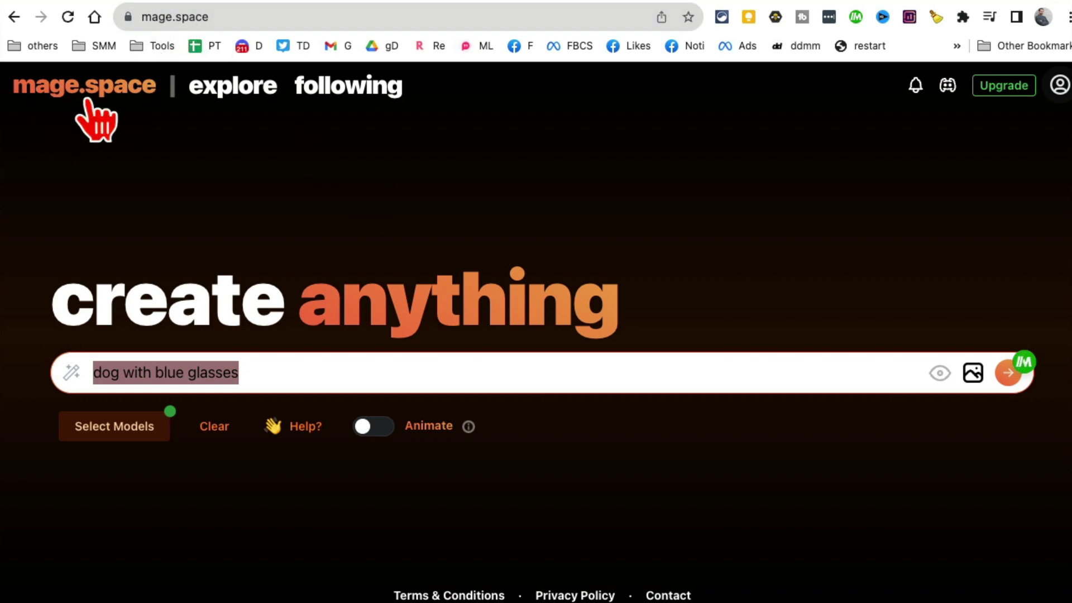
click(231, 17)
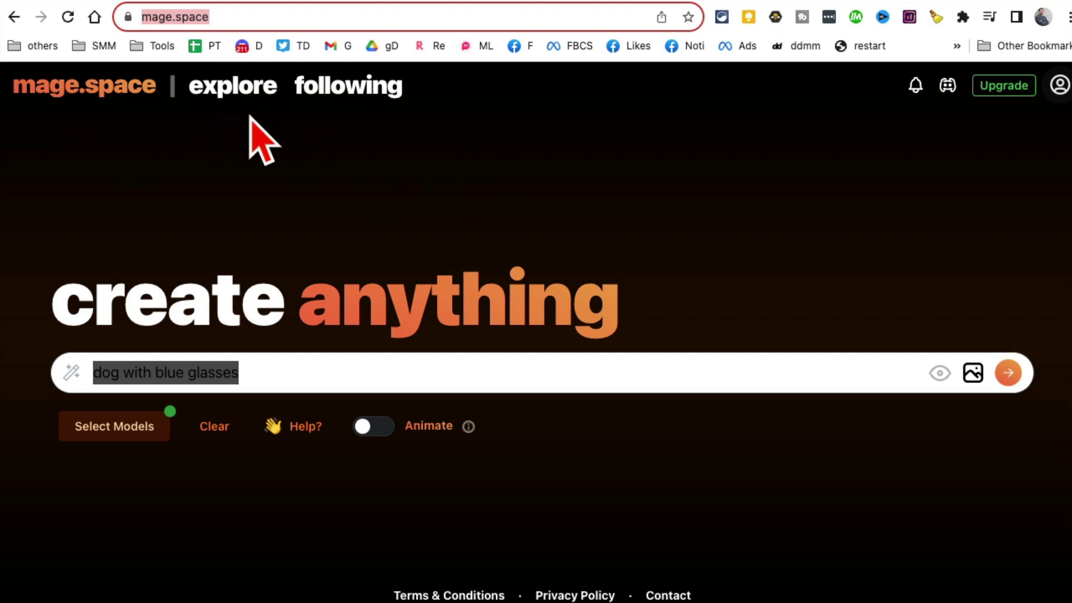
click(69, 94)
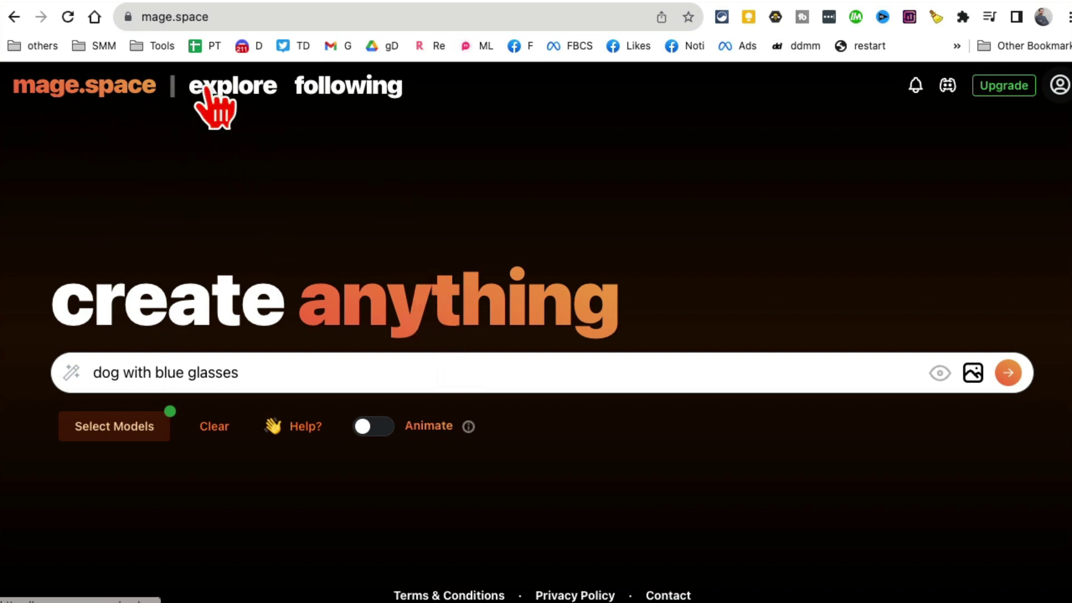
- Open the mage.space explore gallery and filter it to Characters images
click(220, 95)
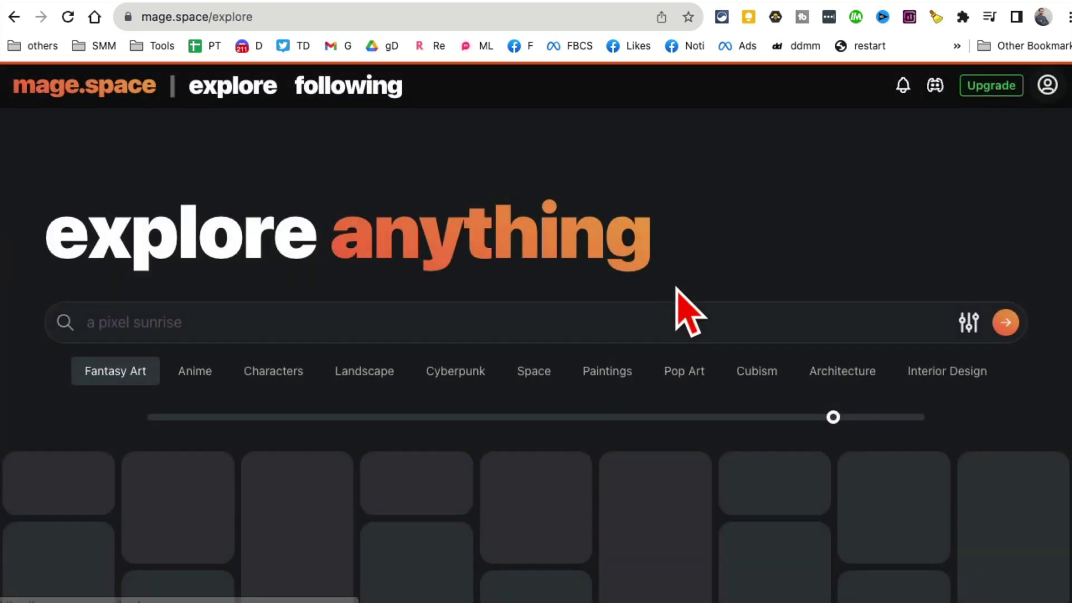
scroll(726, 262, down, 2)
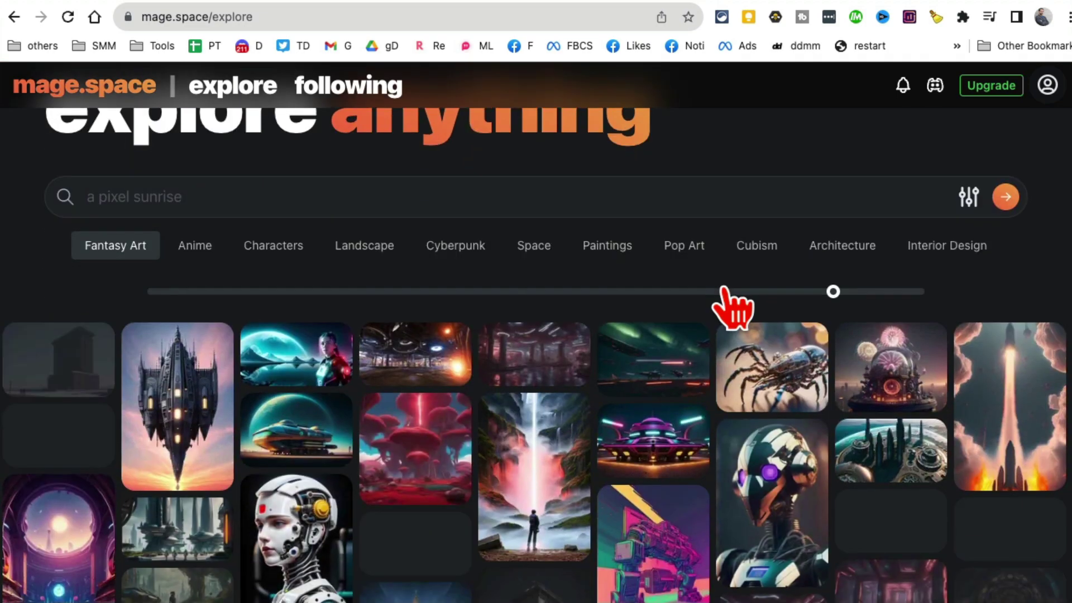
scroll(729, 305, down, 4)
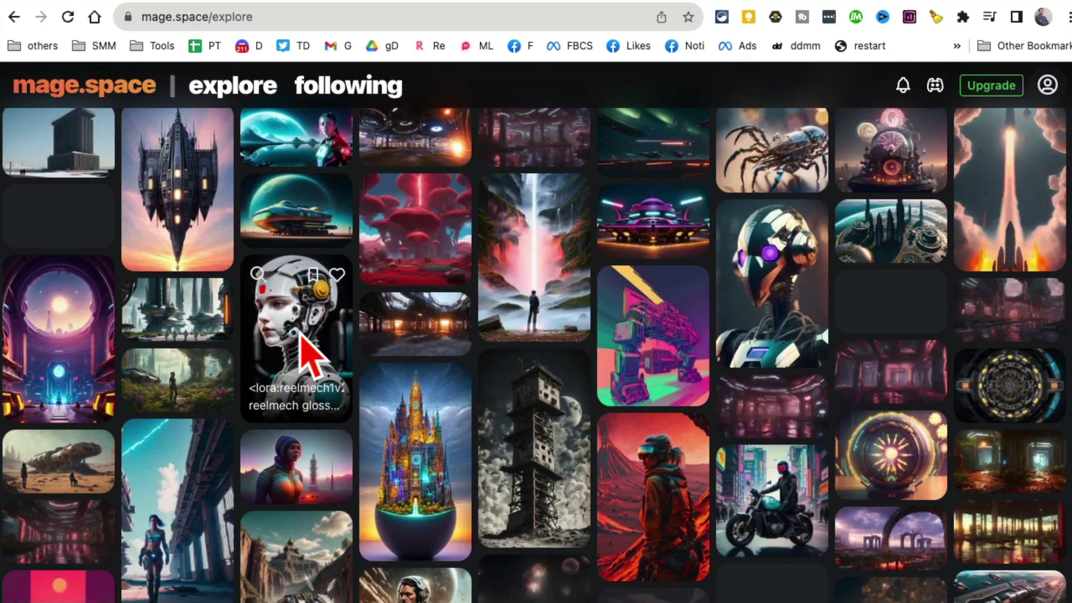
scroll(734, 361, down, 5)
scroll(776, 362, up, 11)
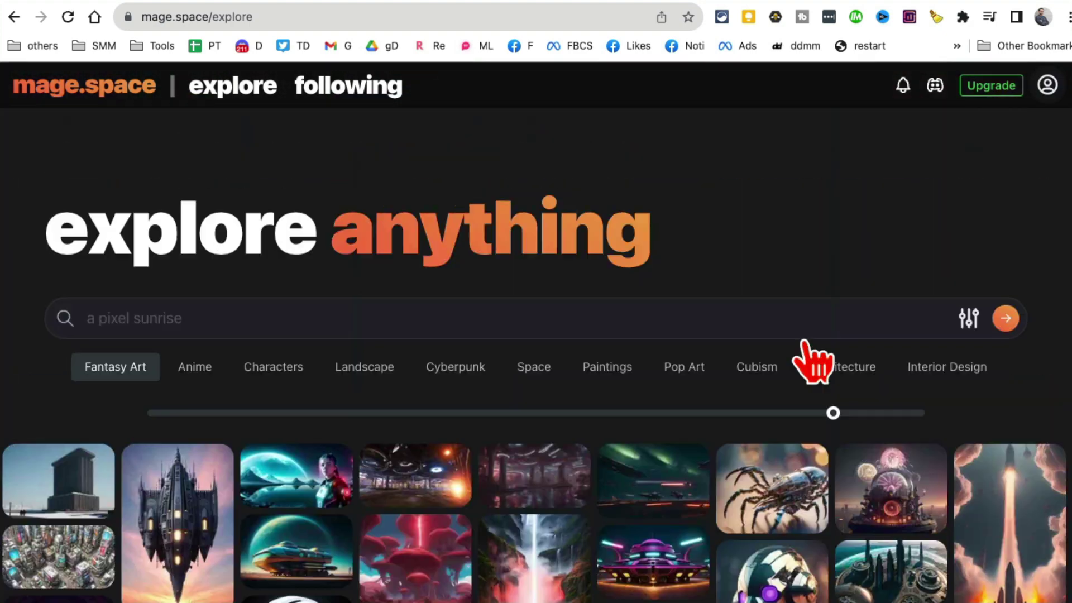
click(290, 374)
scroll(720, 374, down, 3)
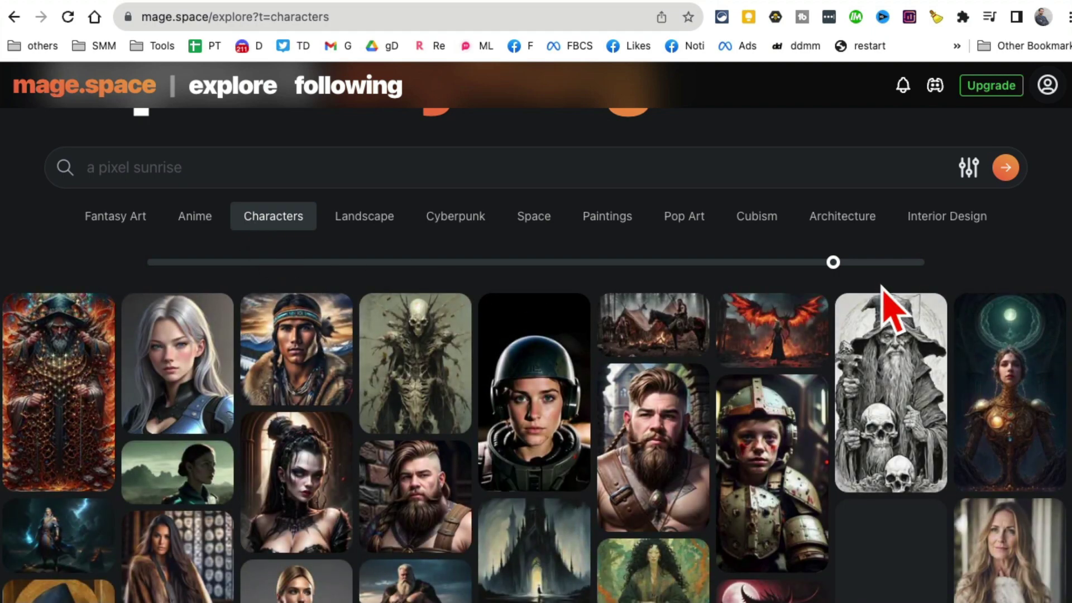
- Enlarge the gallery thumbnails and switch to the Landscape category
drag(838, 264, 776, 266)
scroll(875, 394, down, 3)
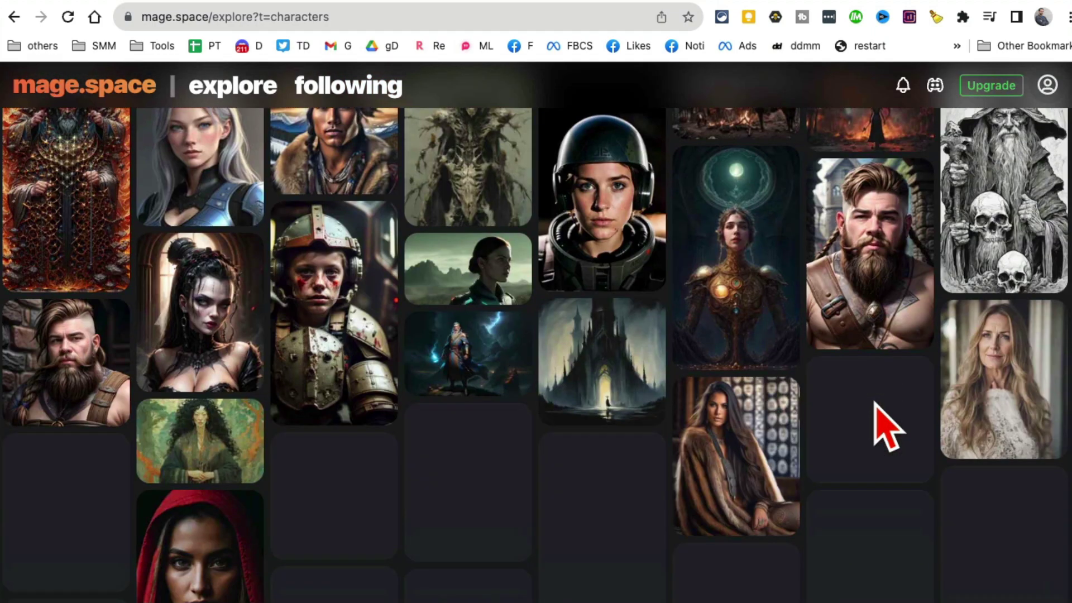
scroll(885, 426, up, 6)
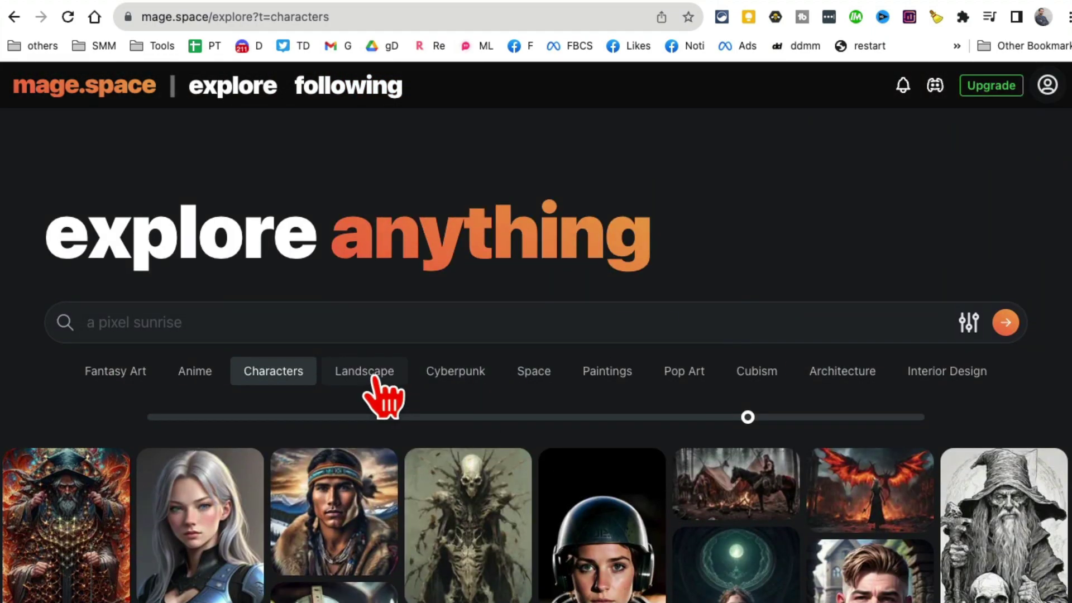
click(371, 377)
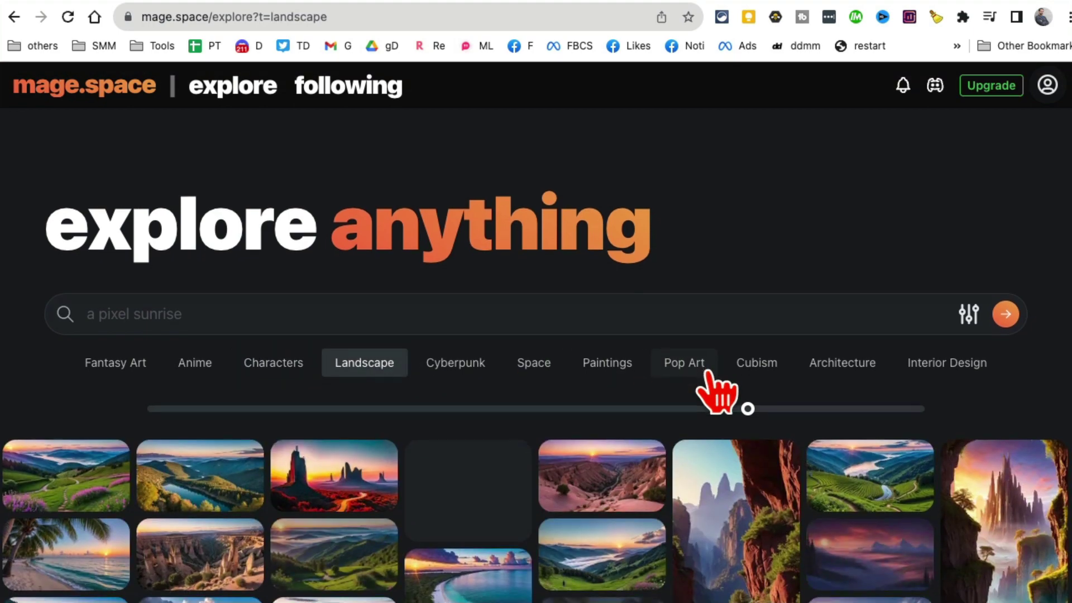
scroll(890, 425, down, 10)
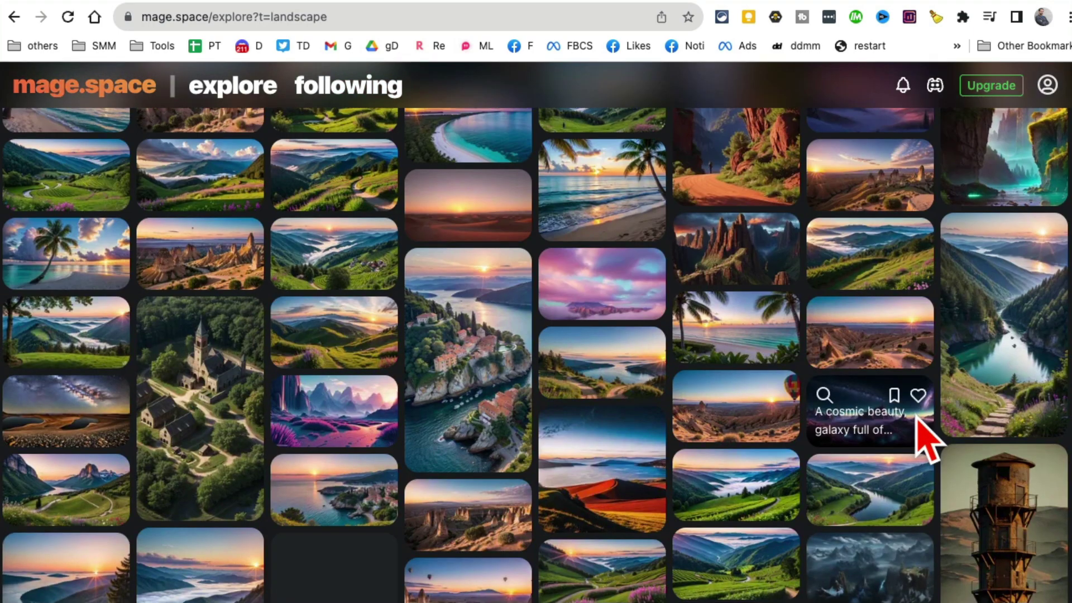
scroll(920, 430, down, 5)
scroll(919, 430, up, 15)
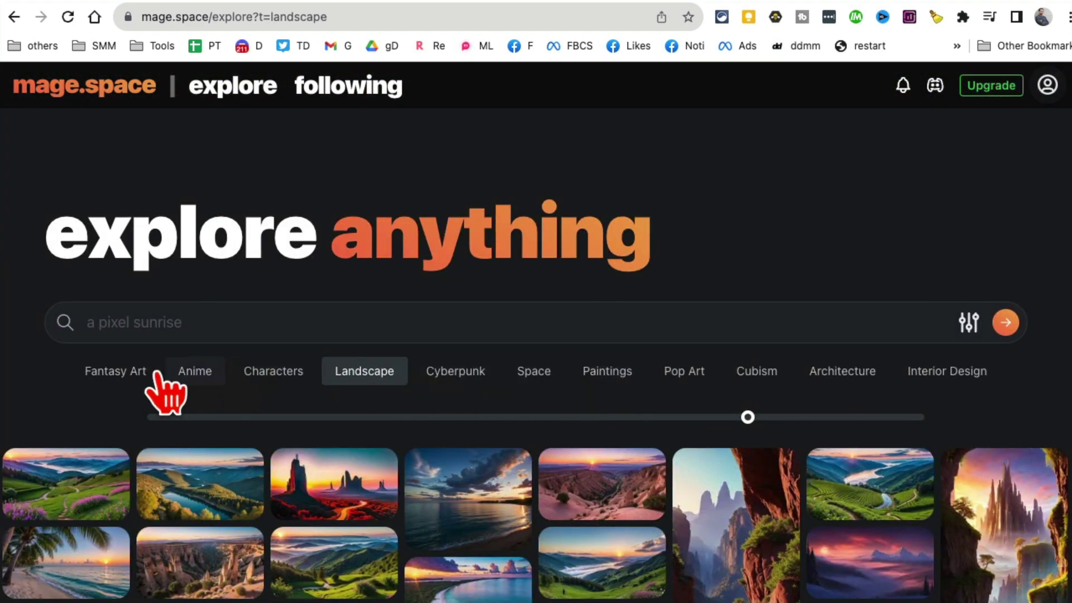
click(139, 322)
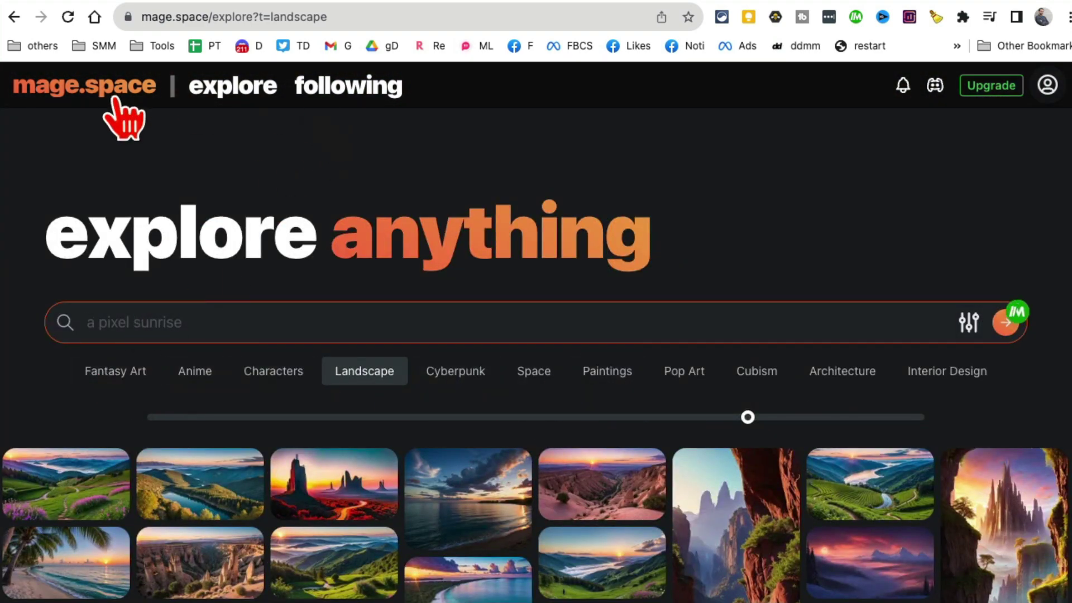
- Generate a mage.space image from the prompt 'dog with blue glasses', giving a grey dog in blue sunglasses
click(100, 90)
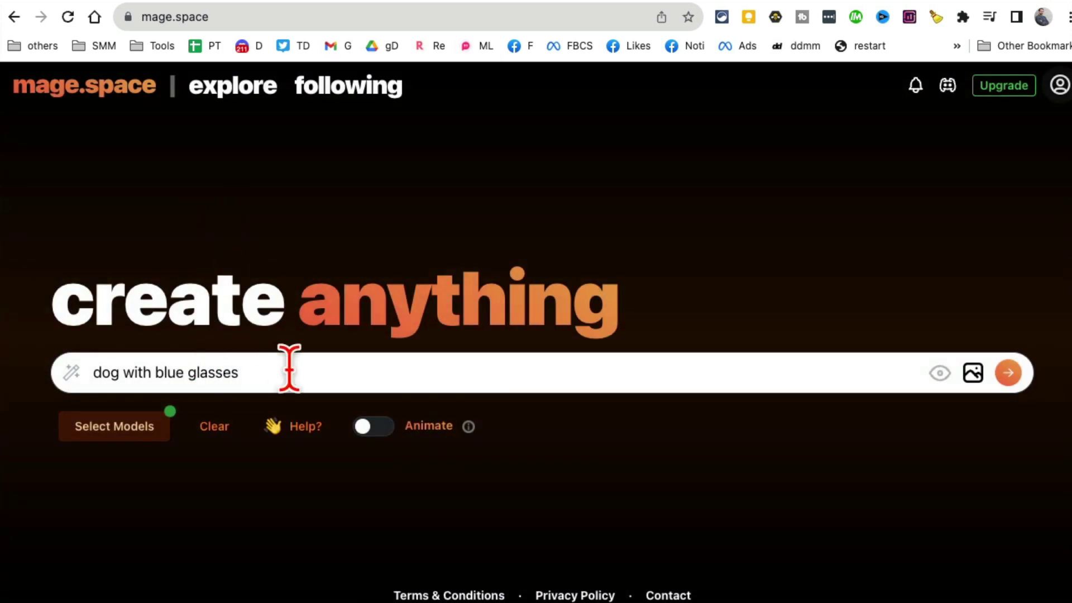
click(299, 366)
key(super+a)
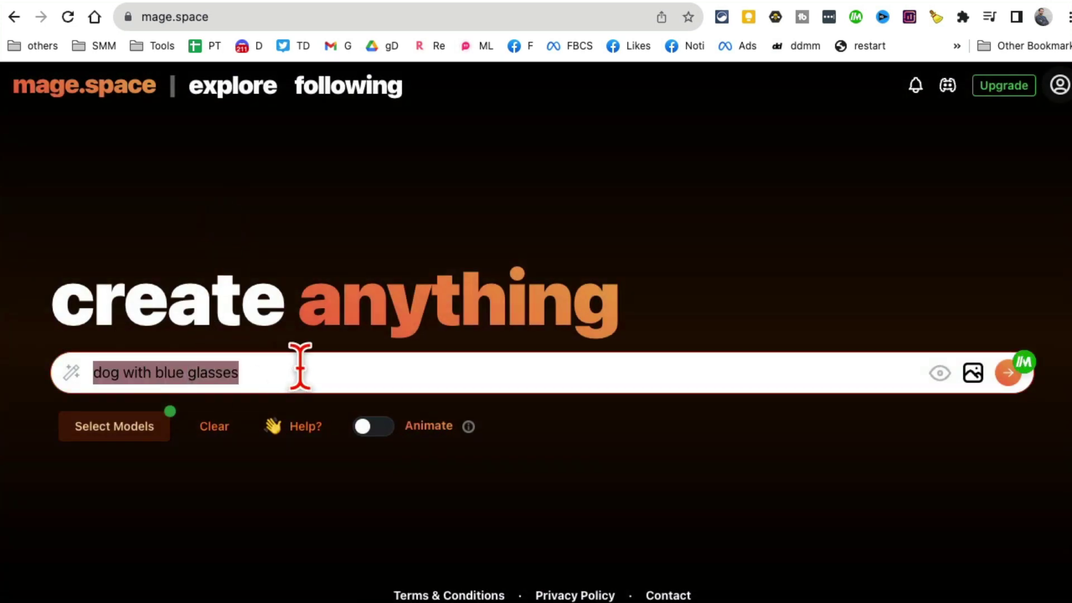
key(super+x)
key(super+v)
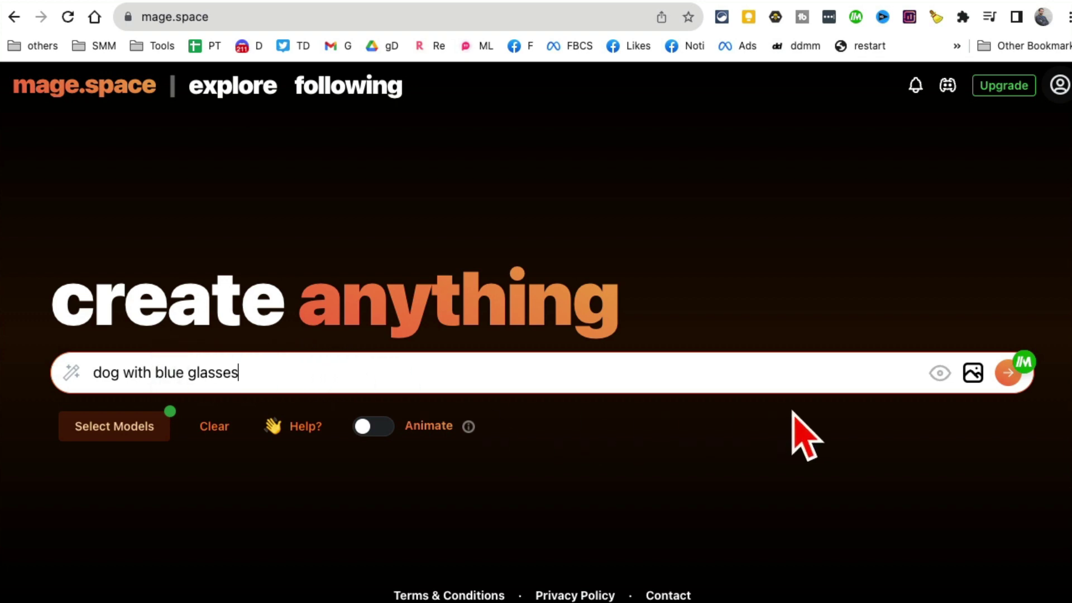
click(1008, 380)
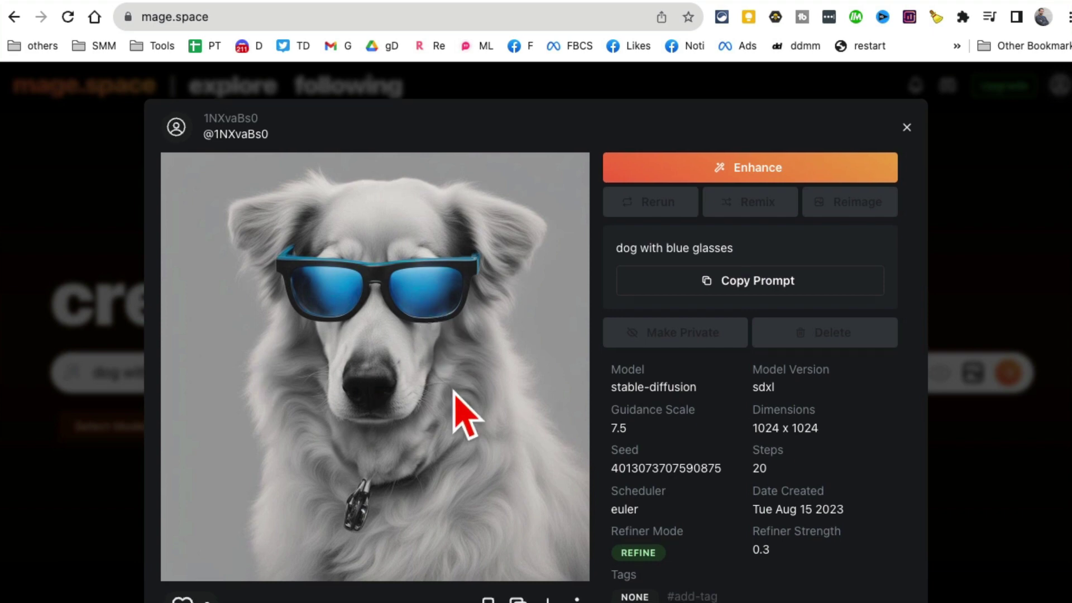
- Look over the dog image's SDXL 1024 x 1024 settings, then close its details
scroll(475, 379, down, 3)
scroll(363, 279, up, 3)
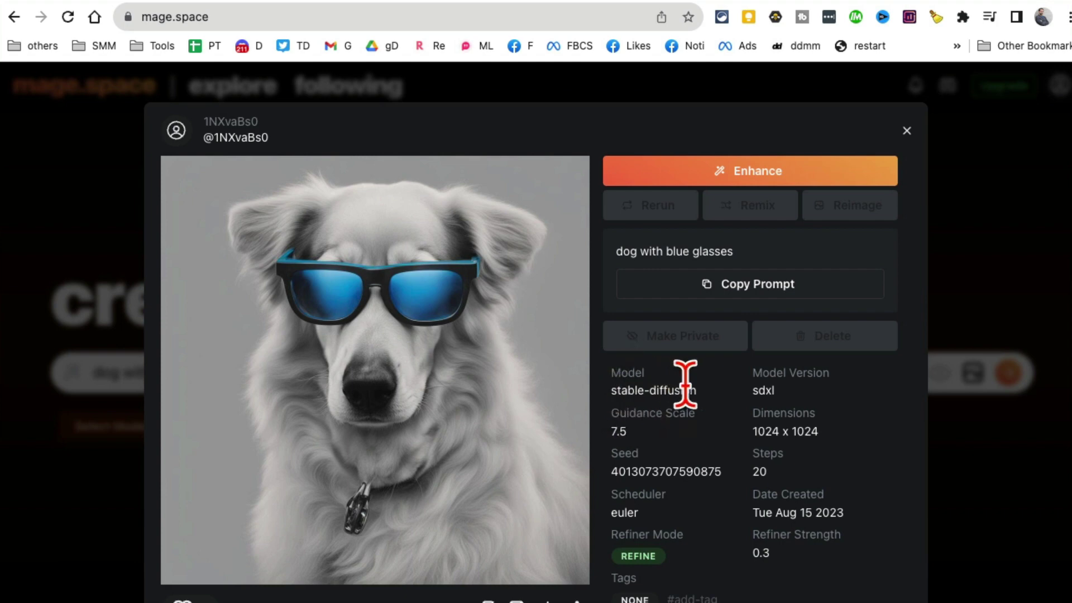
drag(678, 388, 611, 370)
scroll(706, 524, down, 2)
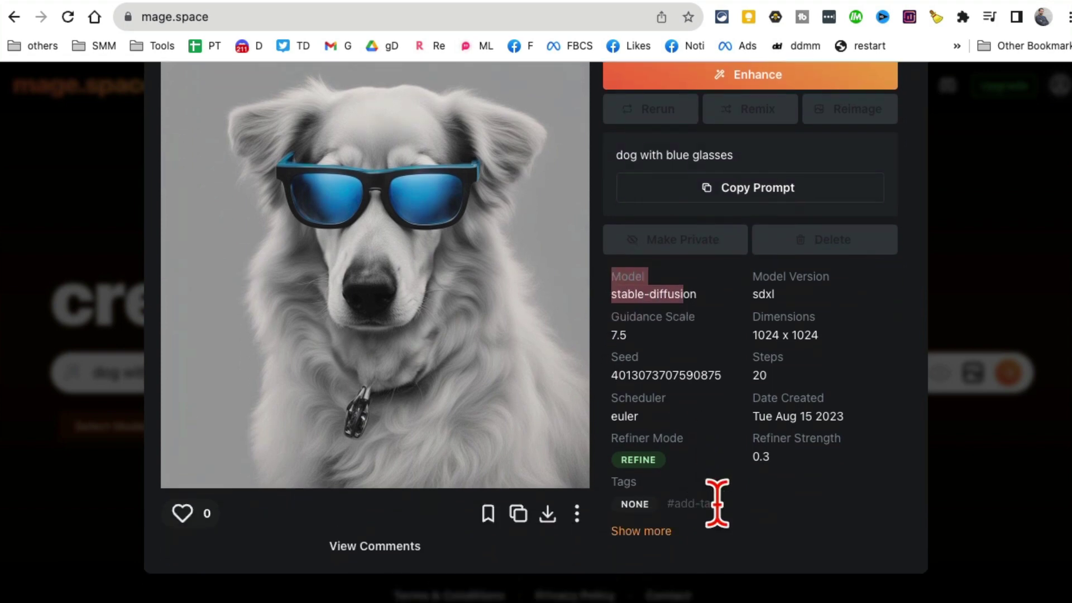
scroll(888, 226, up, 2)
click(907, 131)
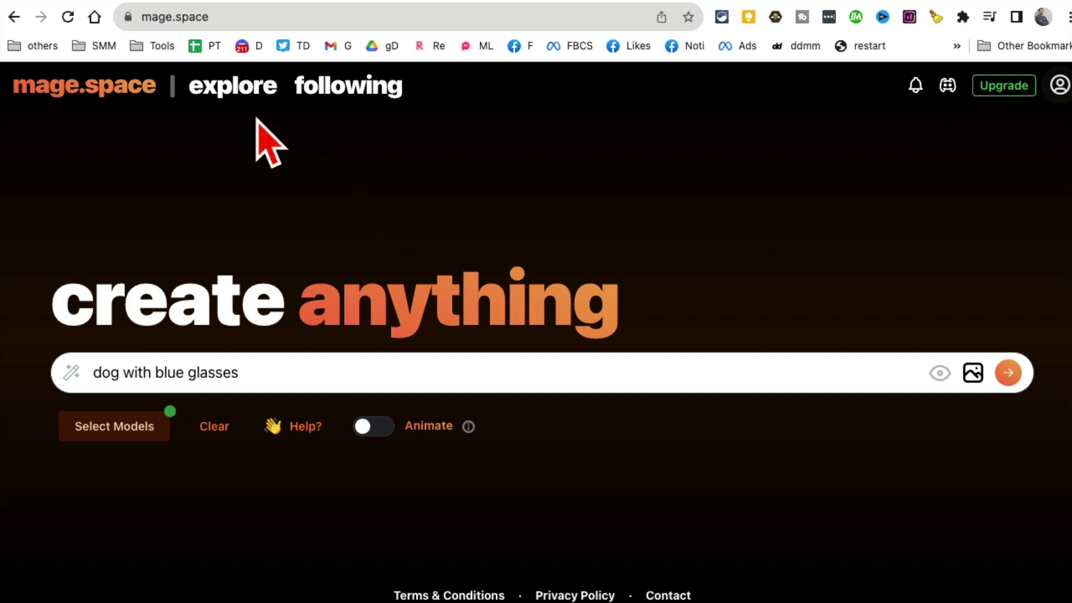
- Copy the prompt of the orange-suited spaceman portrait from the explore gallery
click(233, 89)
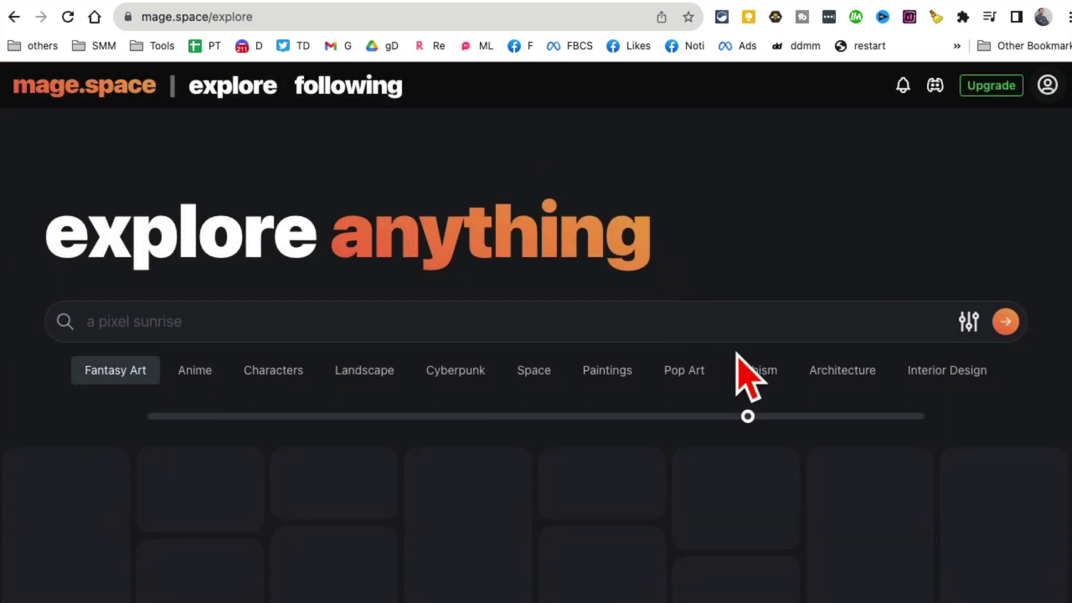
scroll(736, 352, down, 5)
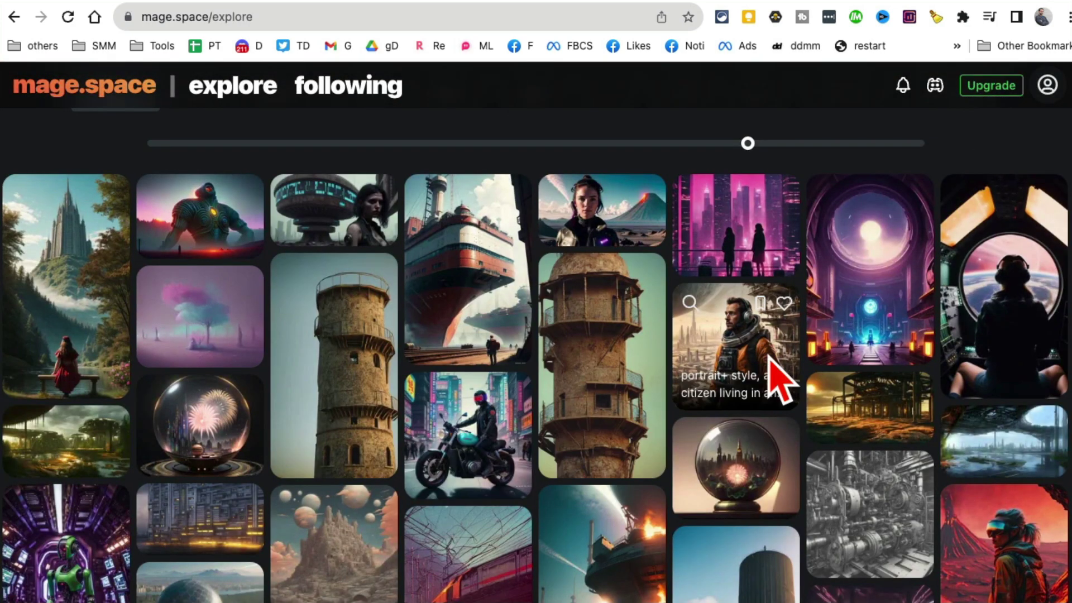
click(754, 342)
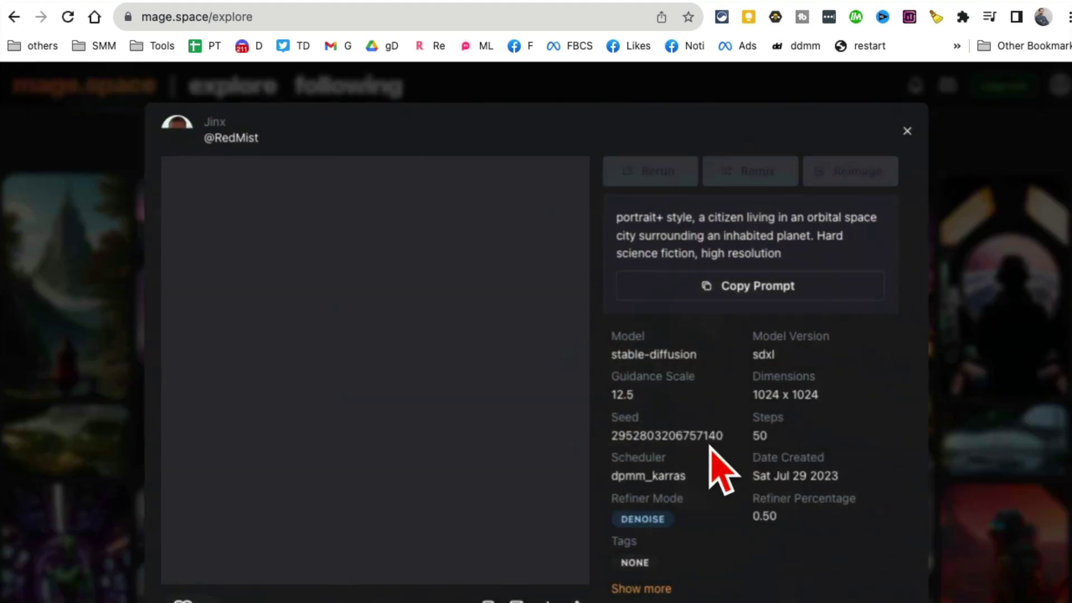
click(791, 290)
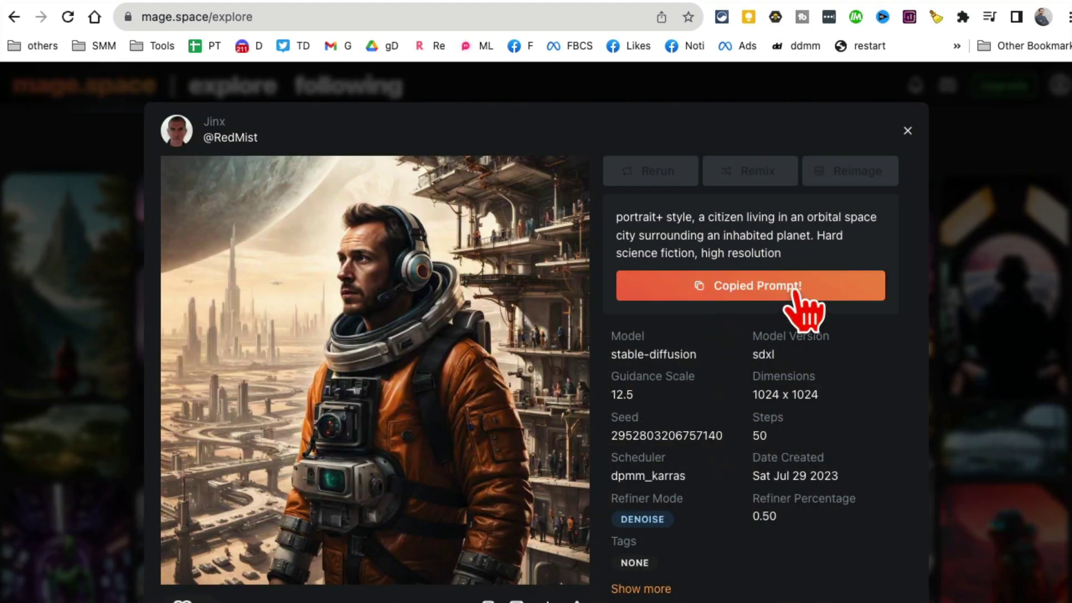
triple_click(759, 233)
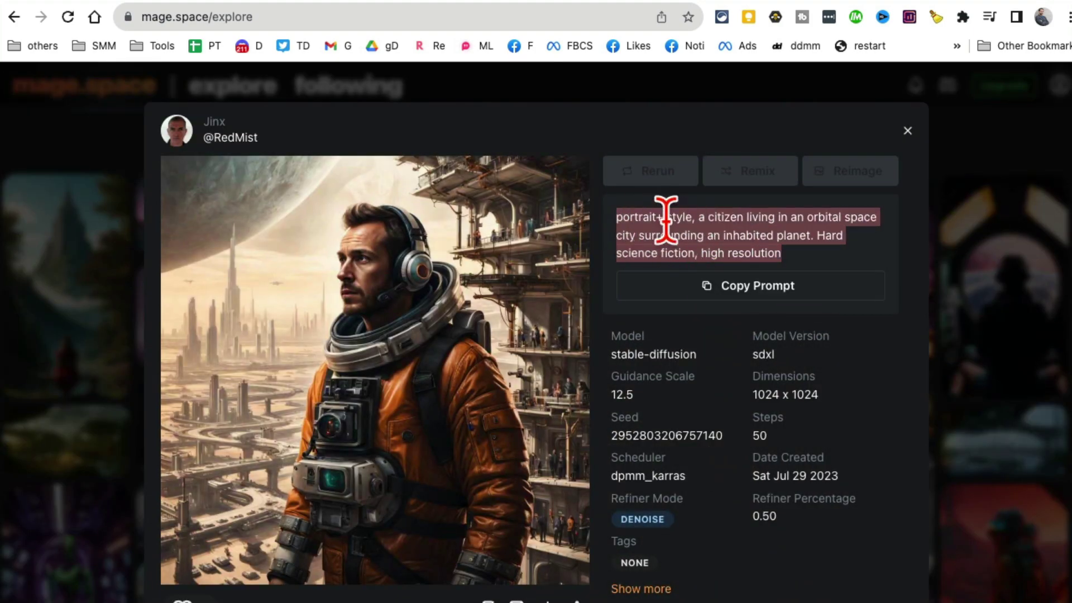
click(907, 130)
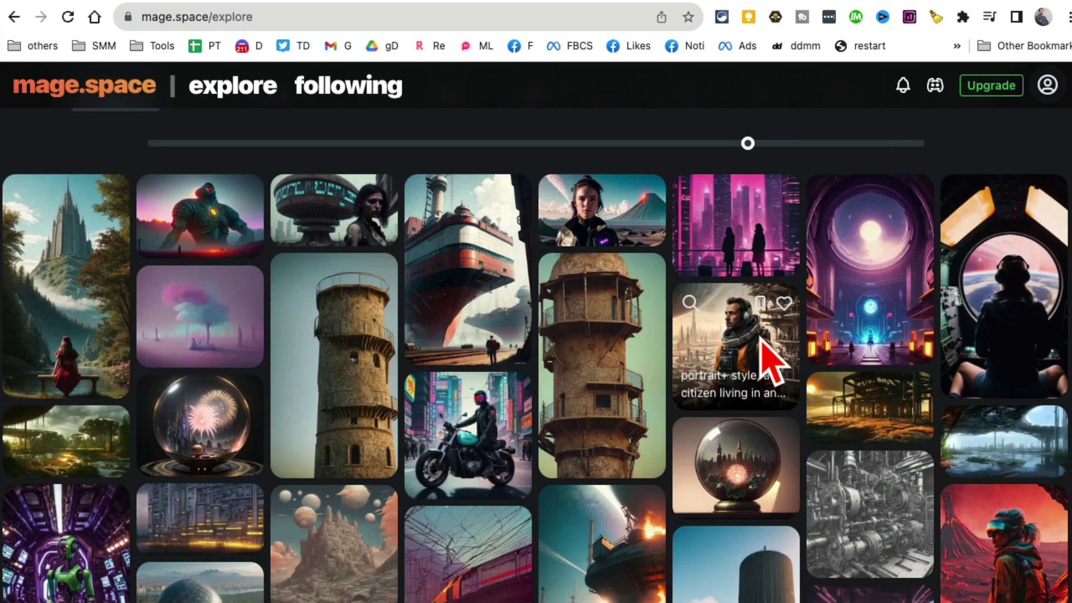
- Open the standing-figure example and select its full prompt for review
scroll(765, 357, down, 10)
scroll(591, 575, down, 1)
scroll(606, 555, down, 5)
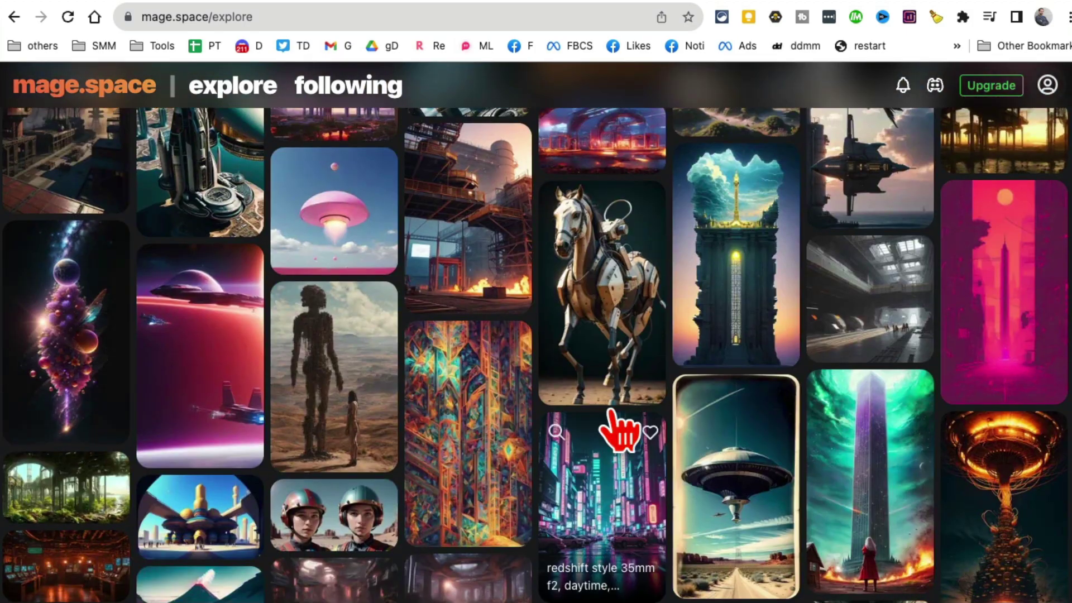
click(342, 407)
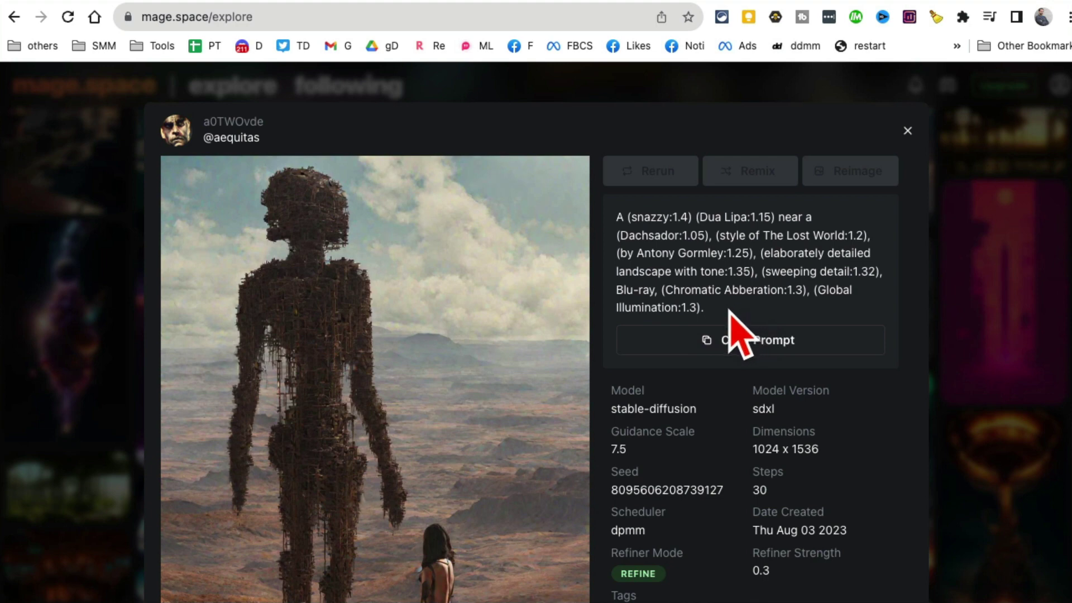
drag(729, 310, 621, 217)
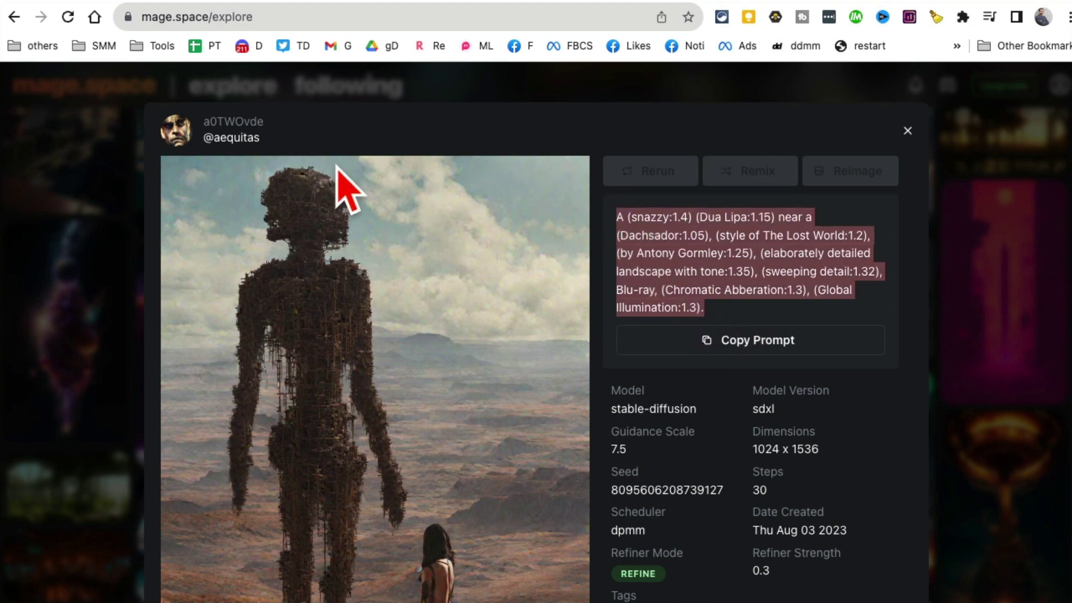
click(996, 278)
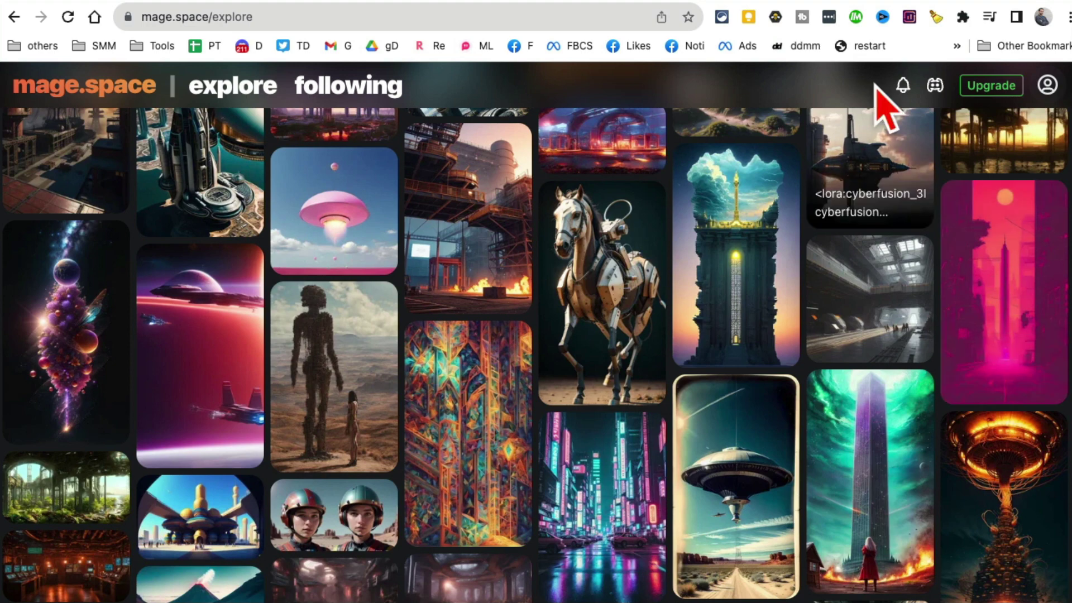
- Load the plain bing.com home page and go to Bing Images' Image Creator
click(782, 1)
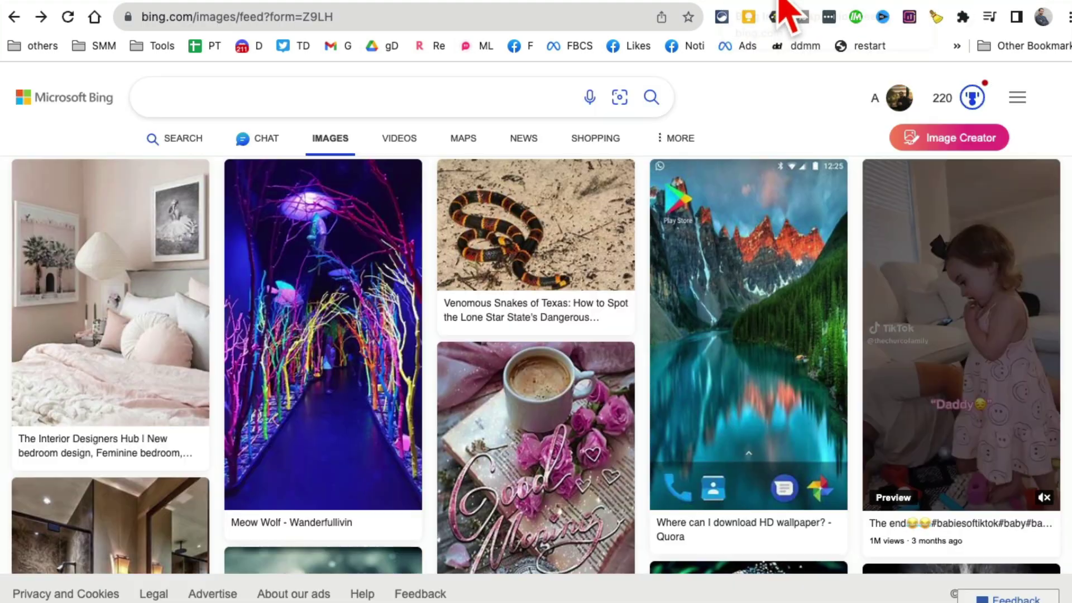
click(91, 108)
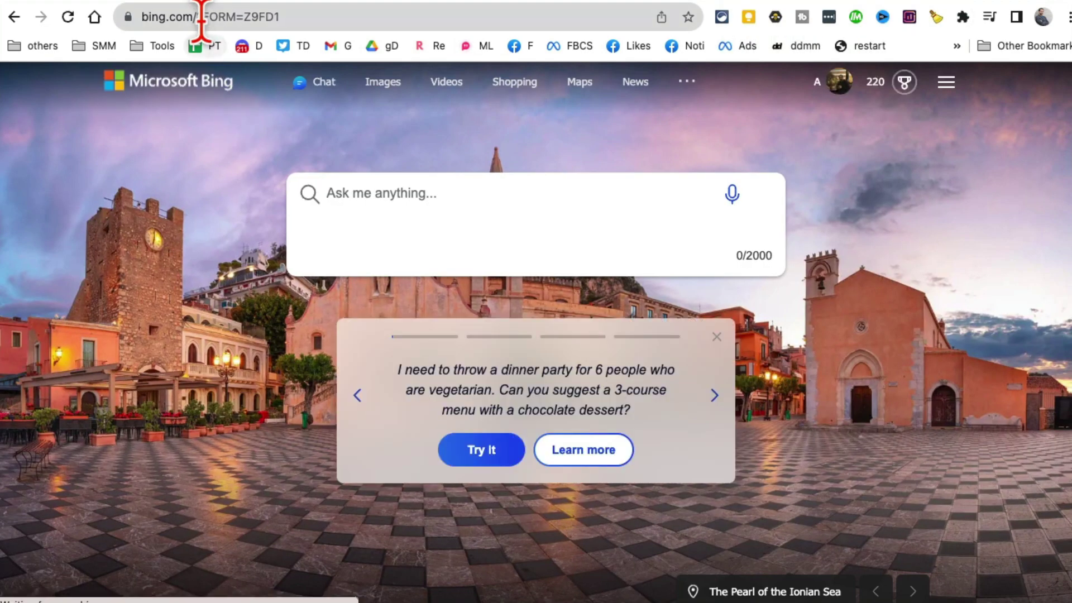
drag(206, 17, 355, 17)
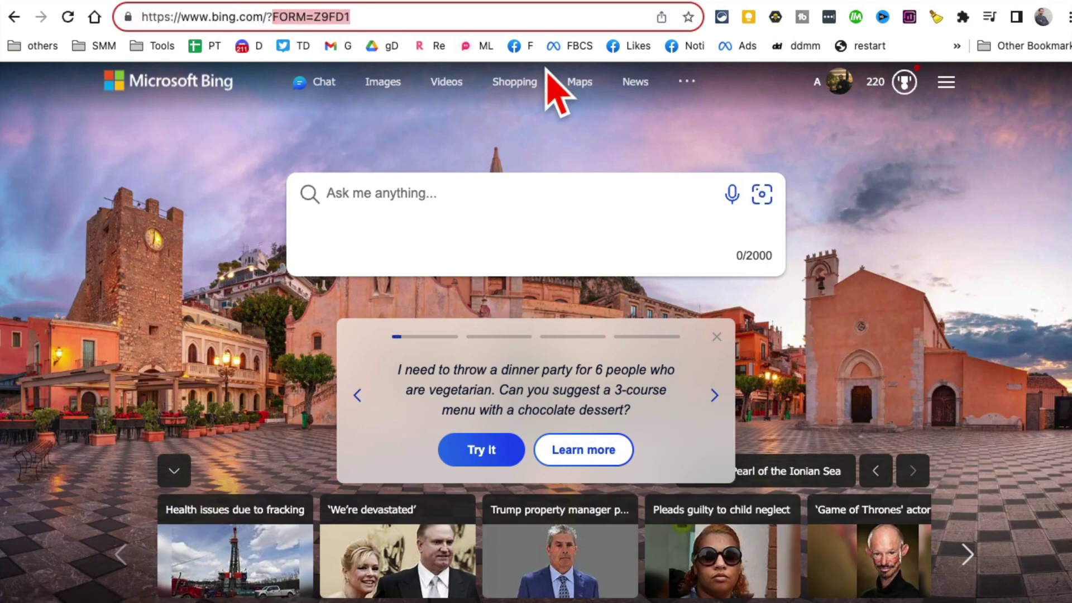
key(BackSpace)
key(Return)
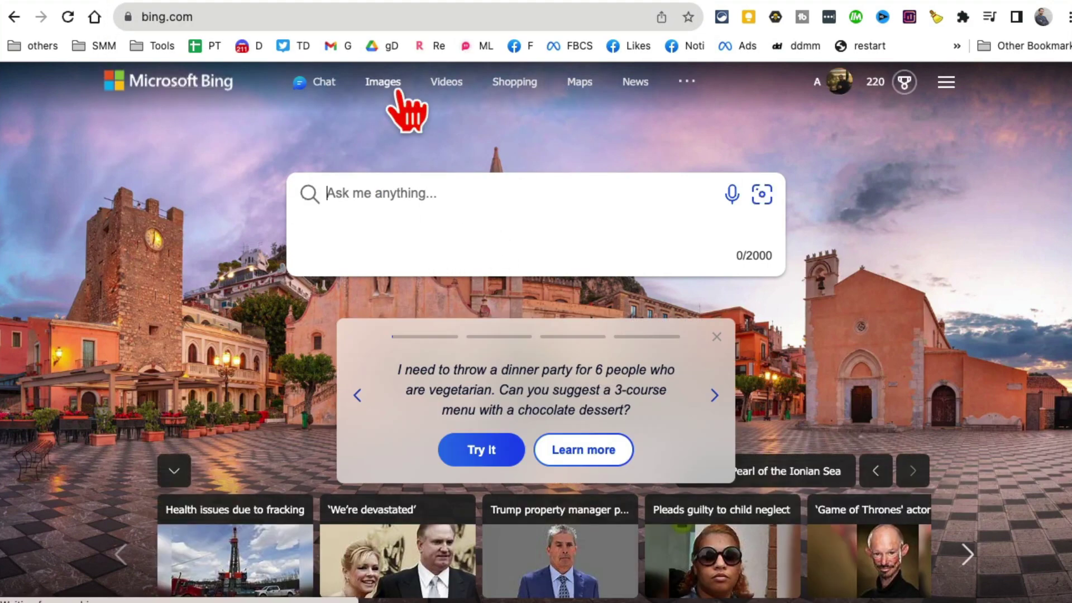
click(397, 89)
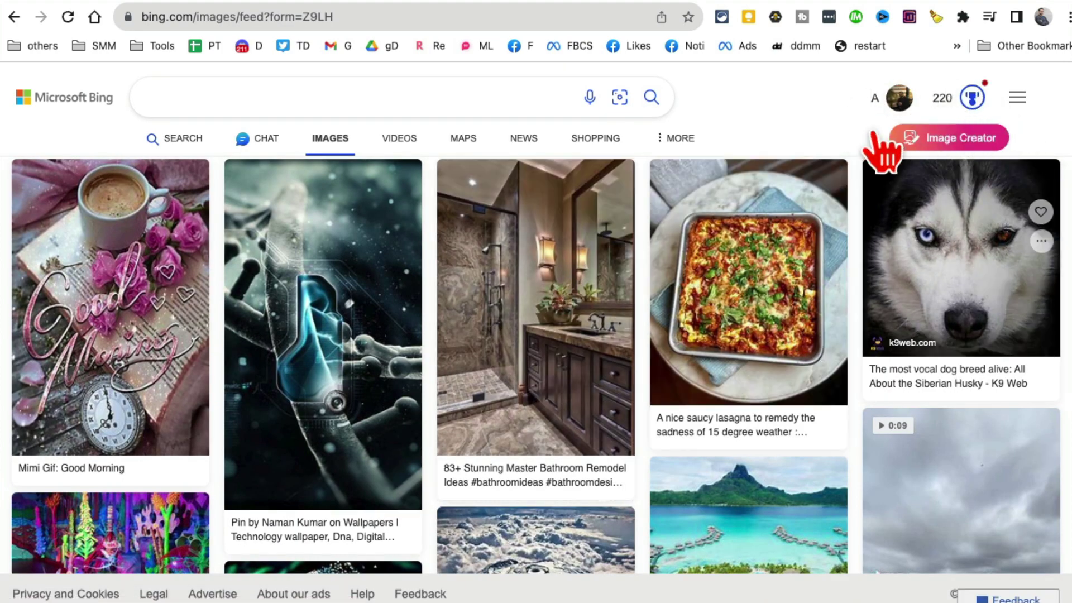
click(911, 146)
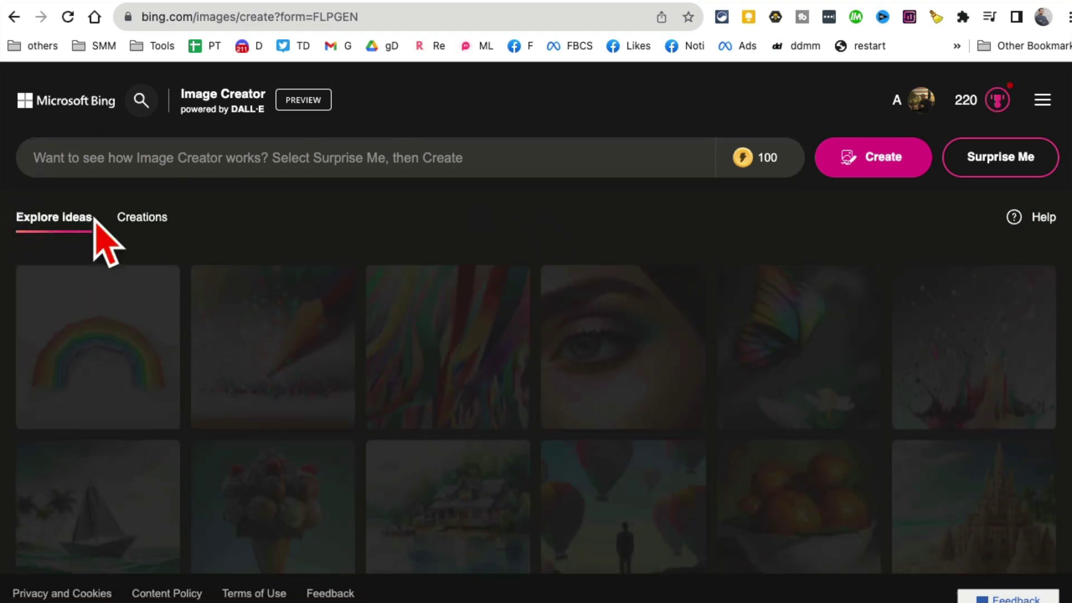
- Browse the Explore ideas gallery and view the ice-cream cone example at full size
mouse_move(602, 366)
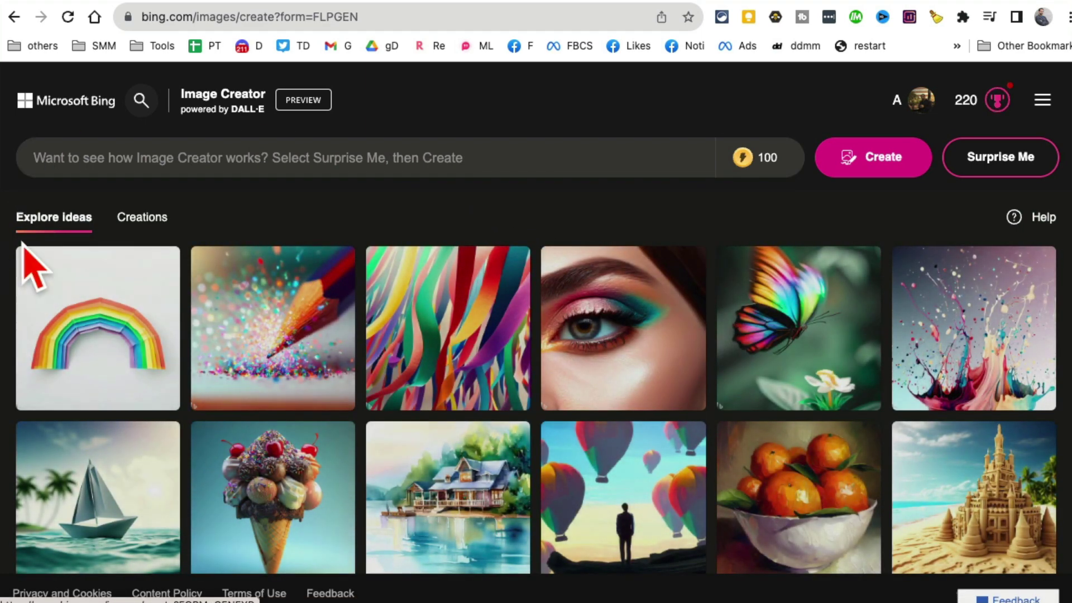
scroll(507, 352, down, 3)
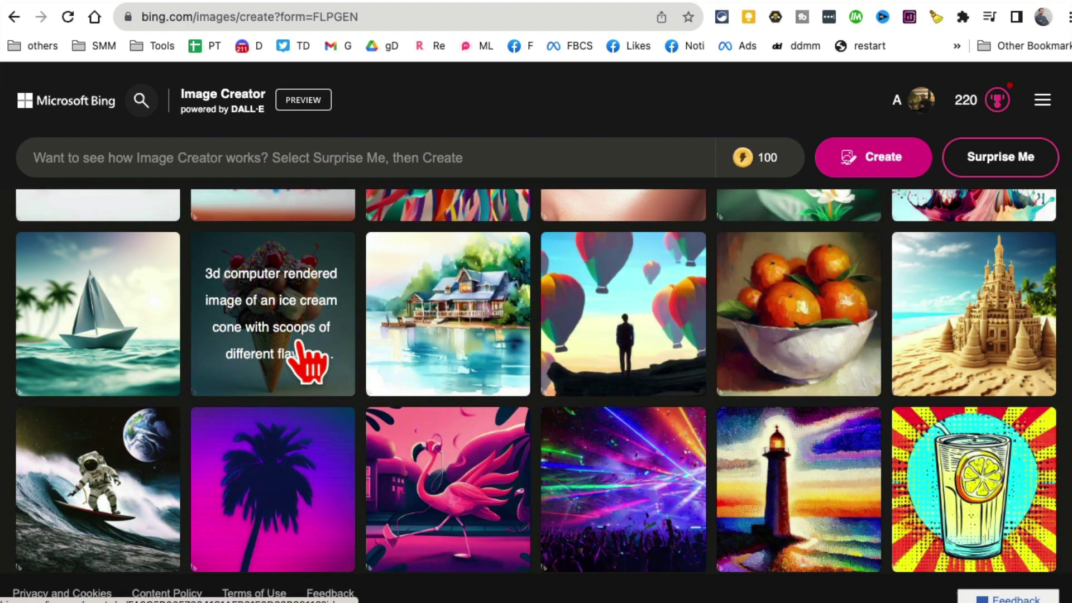
click(306, 362)
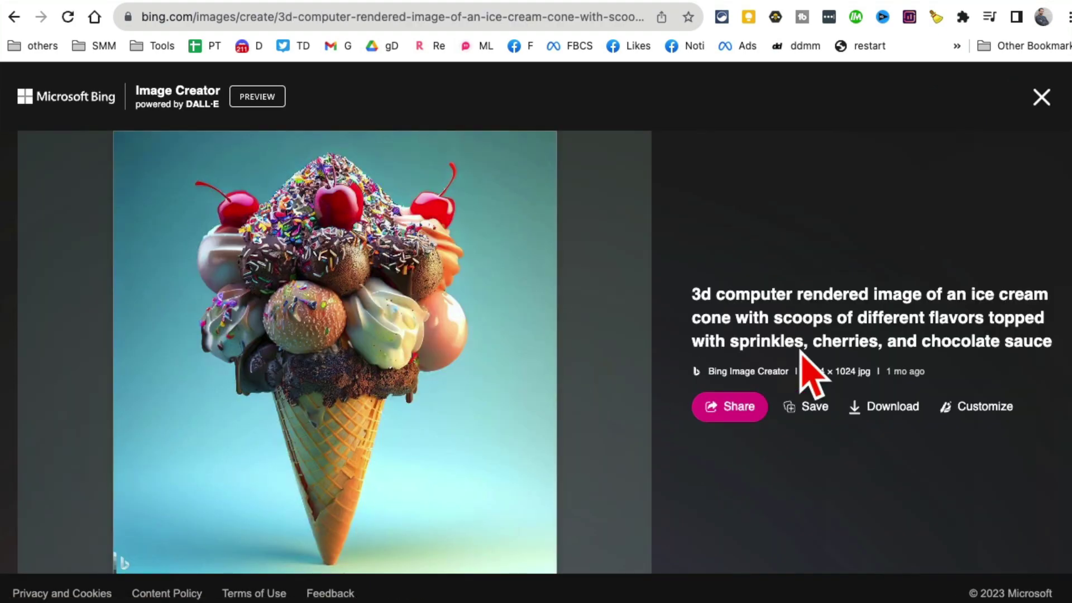
click(1041, 98)
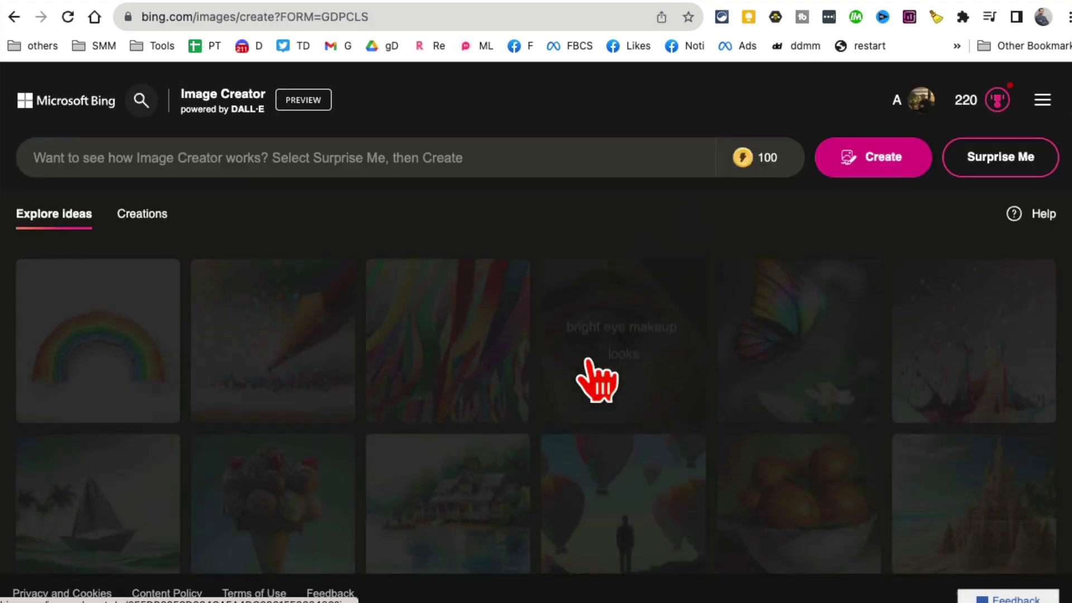
scroll(598, 378, down, 3)
click(295, 160)
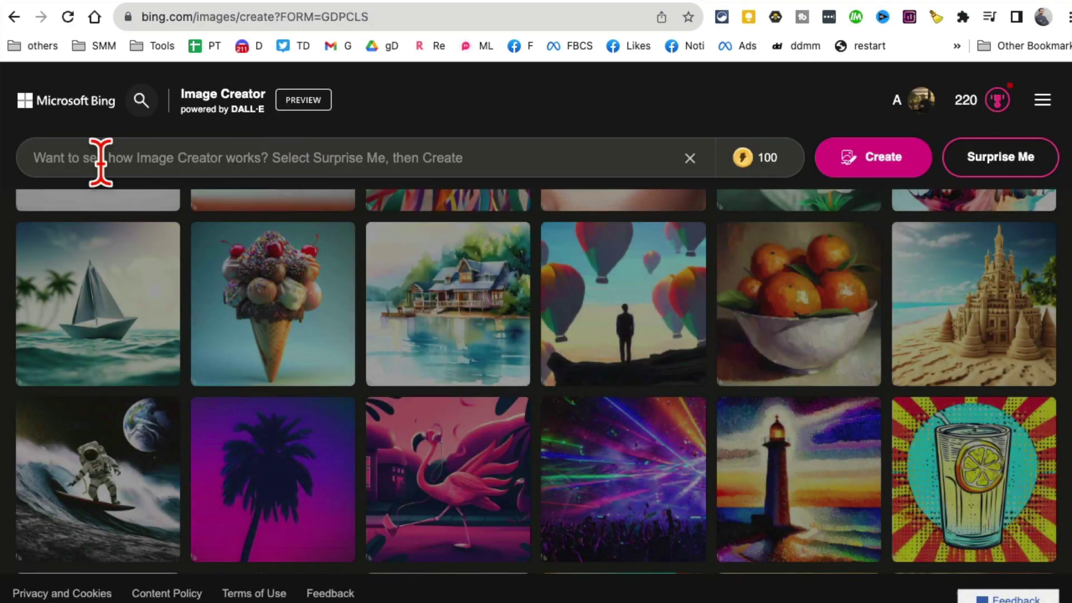
scroll(608, 362, down, 5)
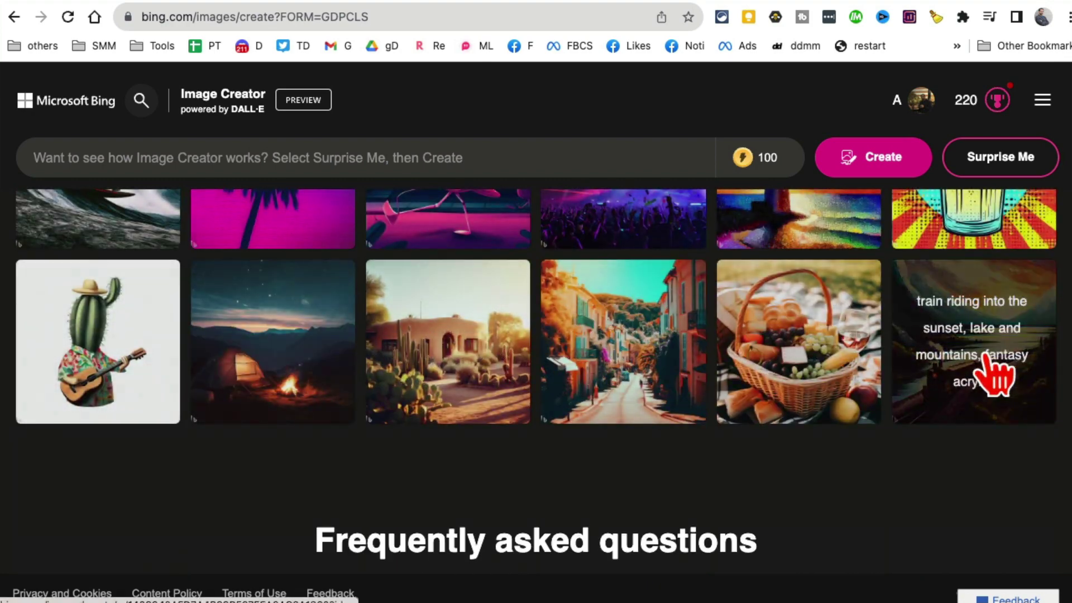
scroll(875, 368, up, 9)
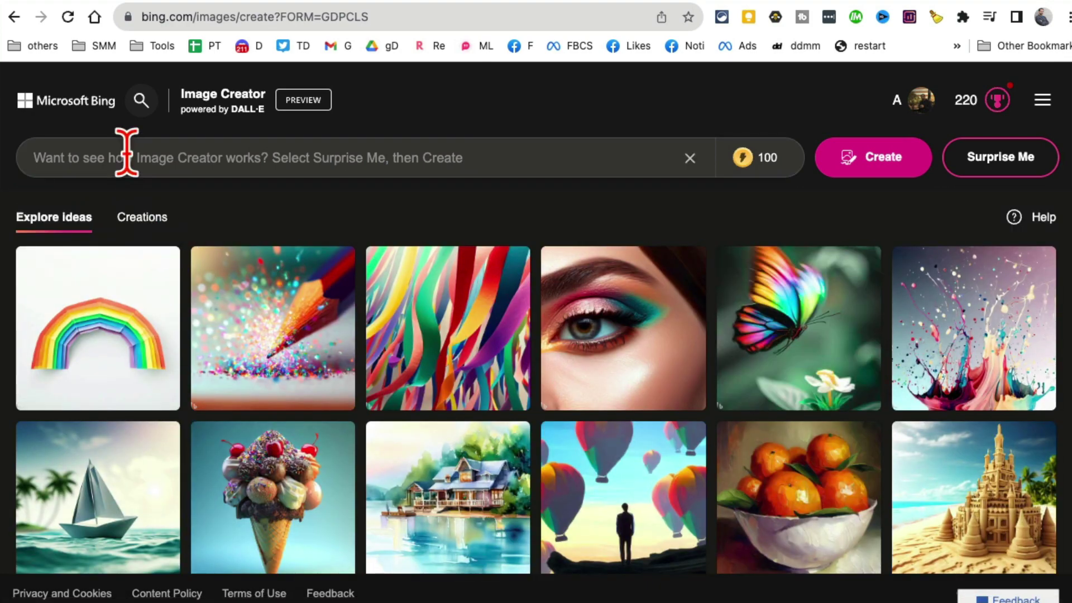
- Replace the prompt with 'dog with pink glasses' and create the images
key(super+v)
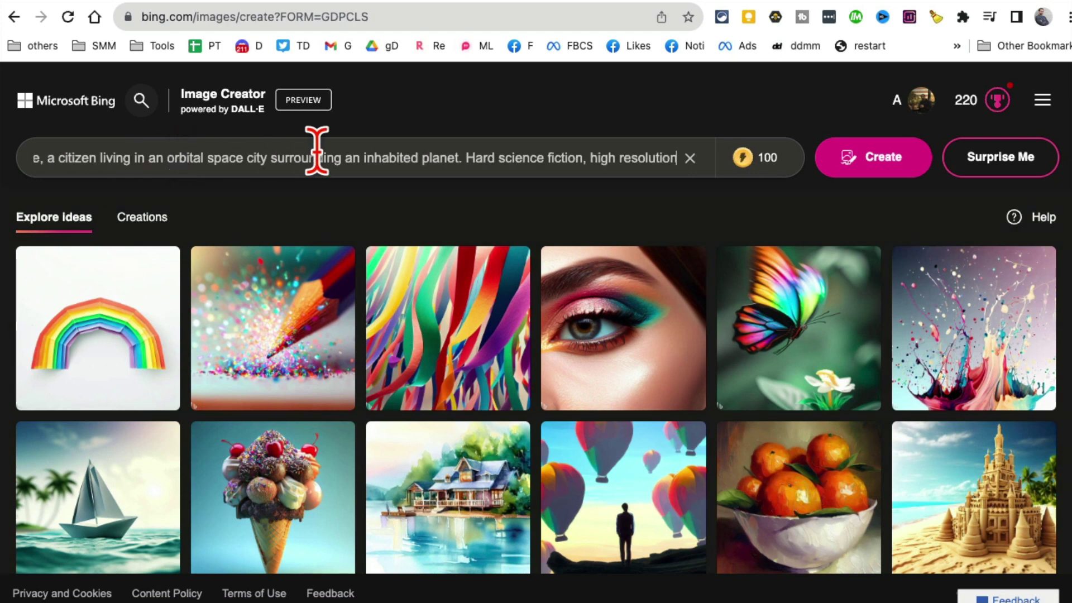
key(super+a)
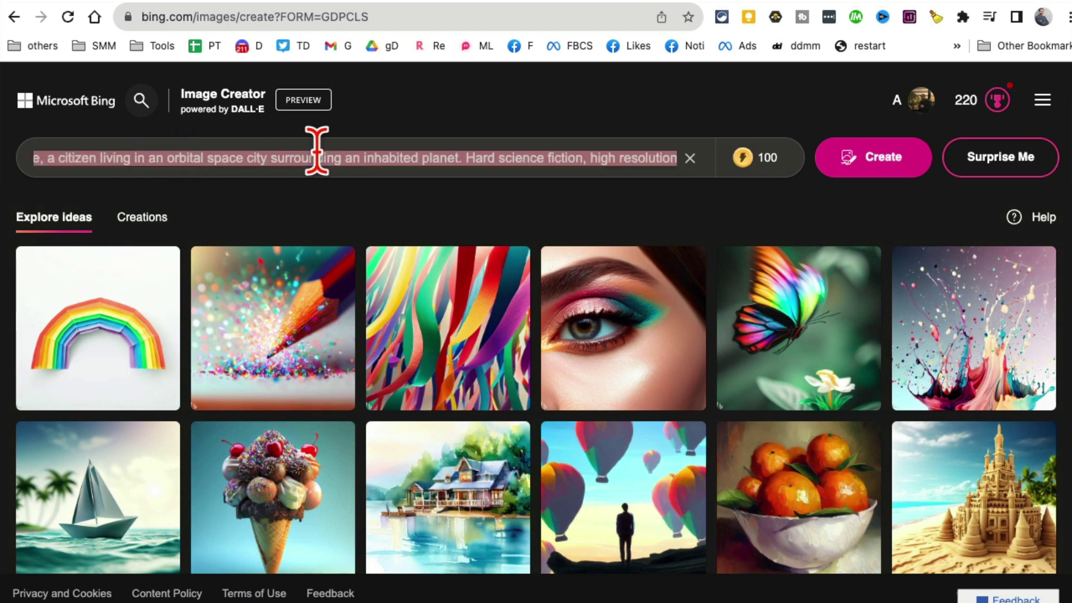
text(dog with pink glasses)
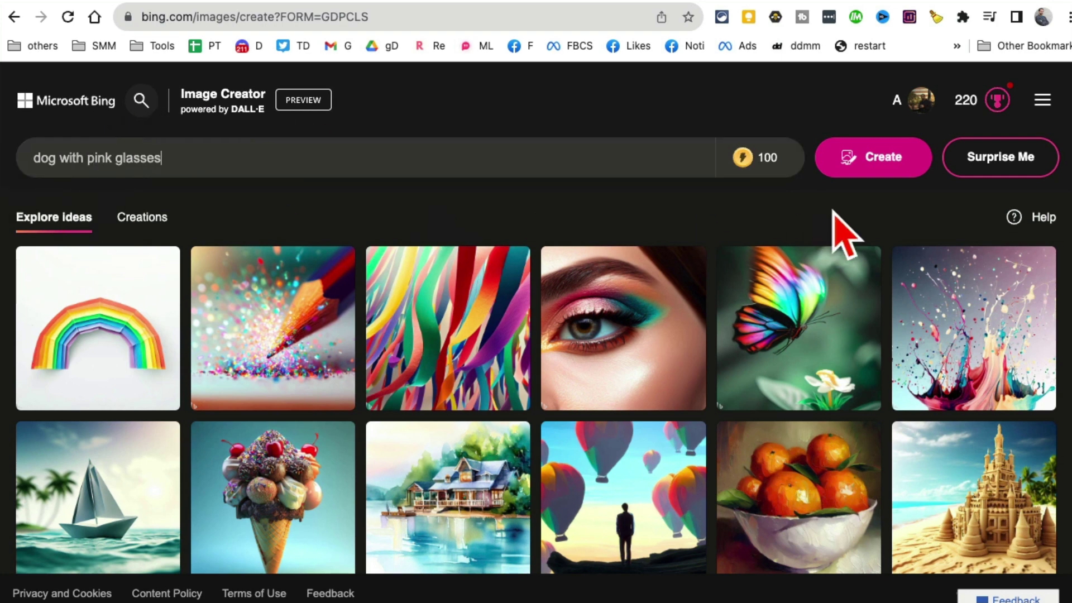
click(881, 155)
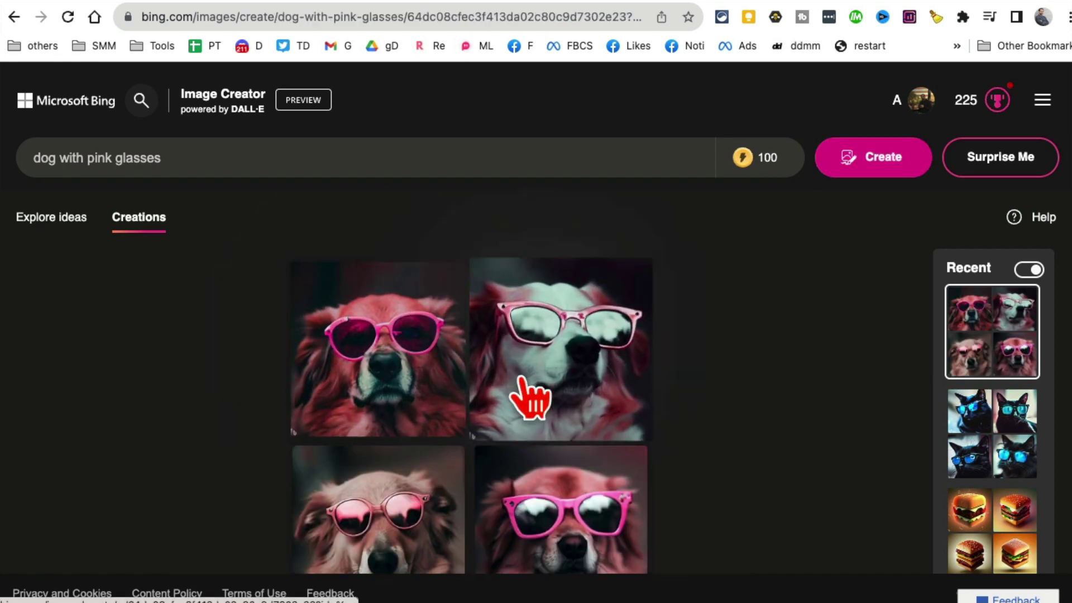
- Browse the four generated pink-glasses dog images in the full-size viewer
scroll(593, 402, down, 3)
click(423, 423)
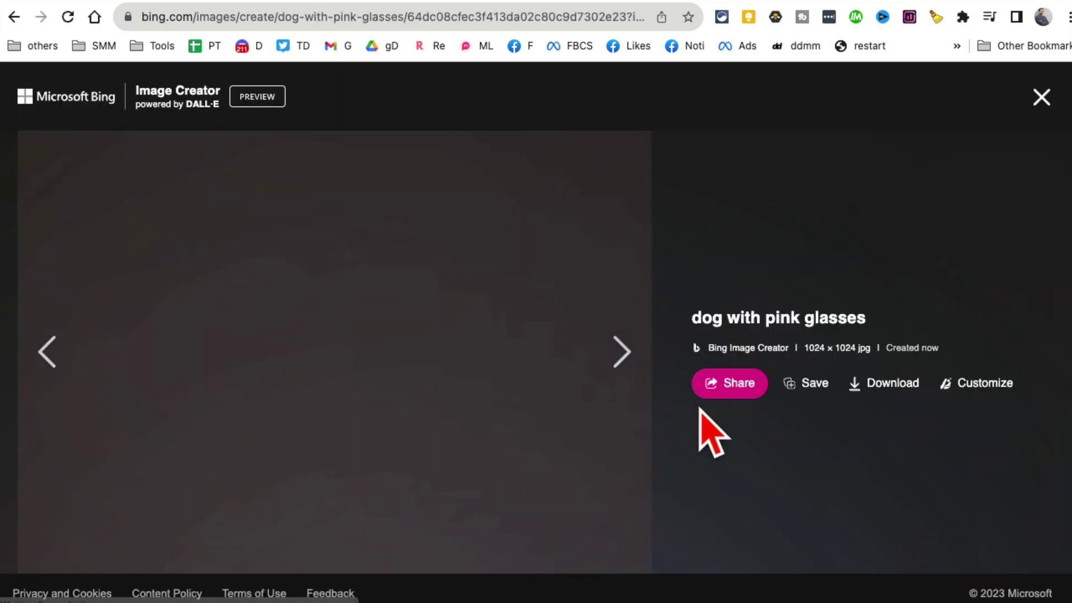
click(613, 352)
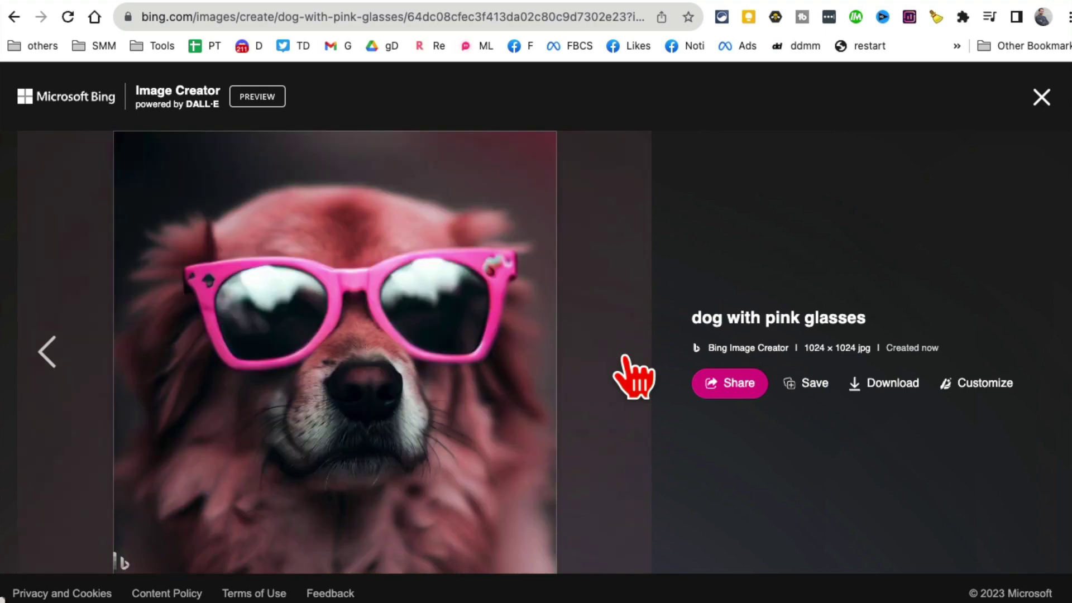
click(59, 351)
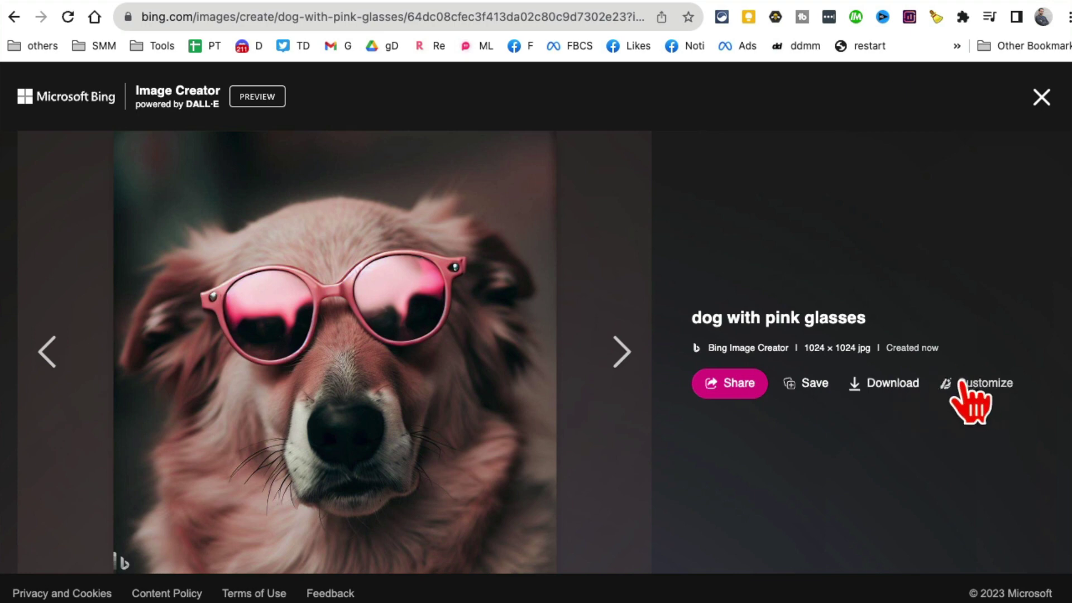
click(1041, 98)
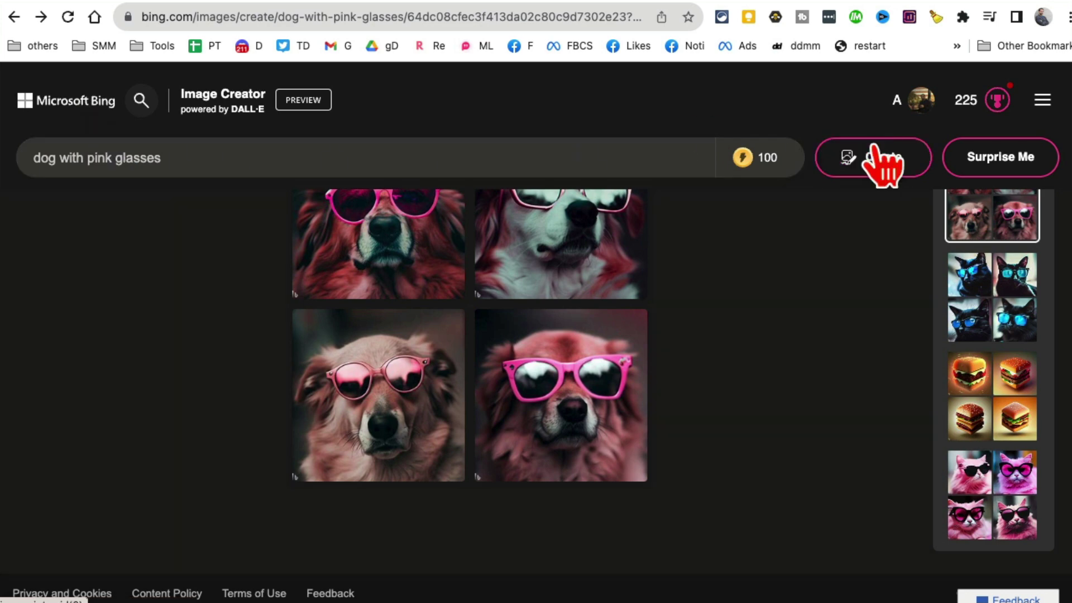
click(912, 12)
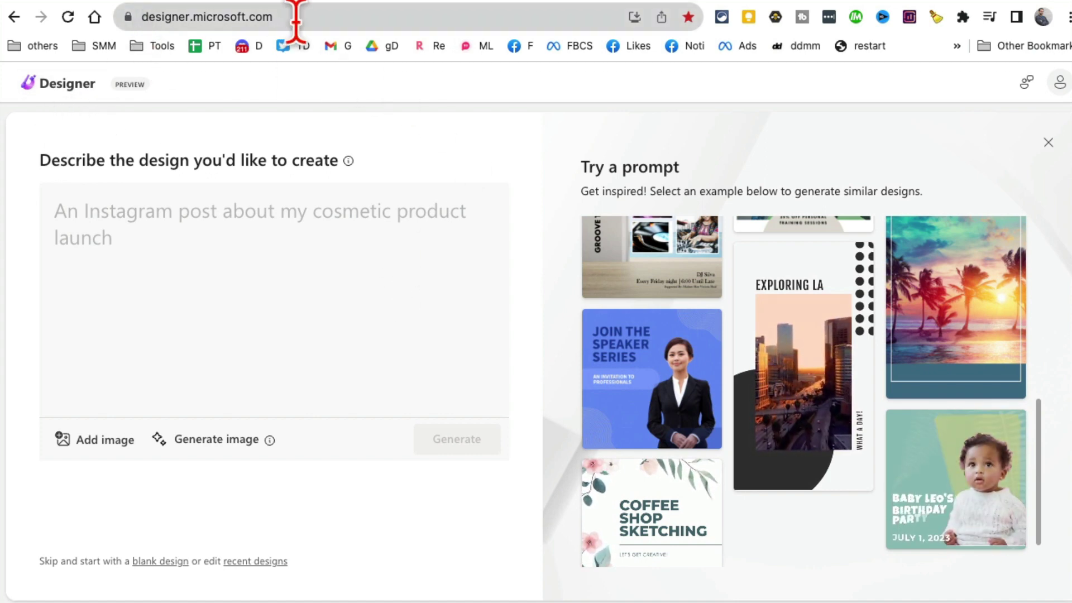
- Enter the design description 'an instagram post to announce the launch of my new gym'
click(257, 255)
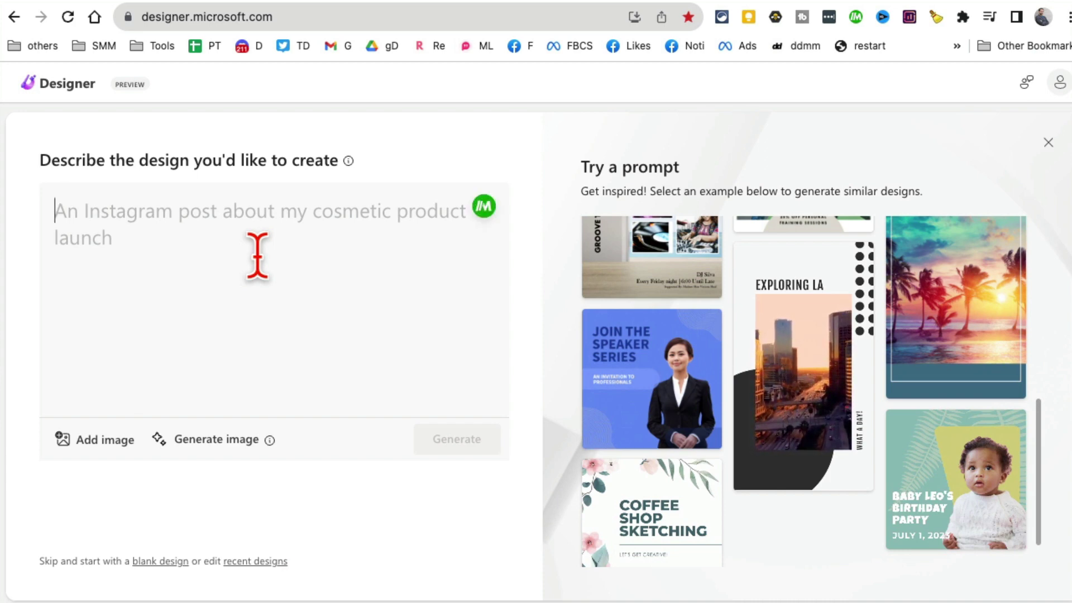
scroll(820, 435, down, 1)
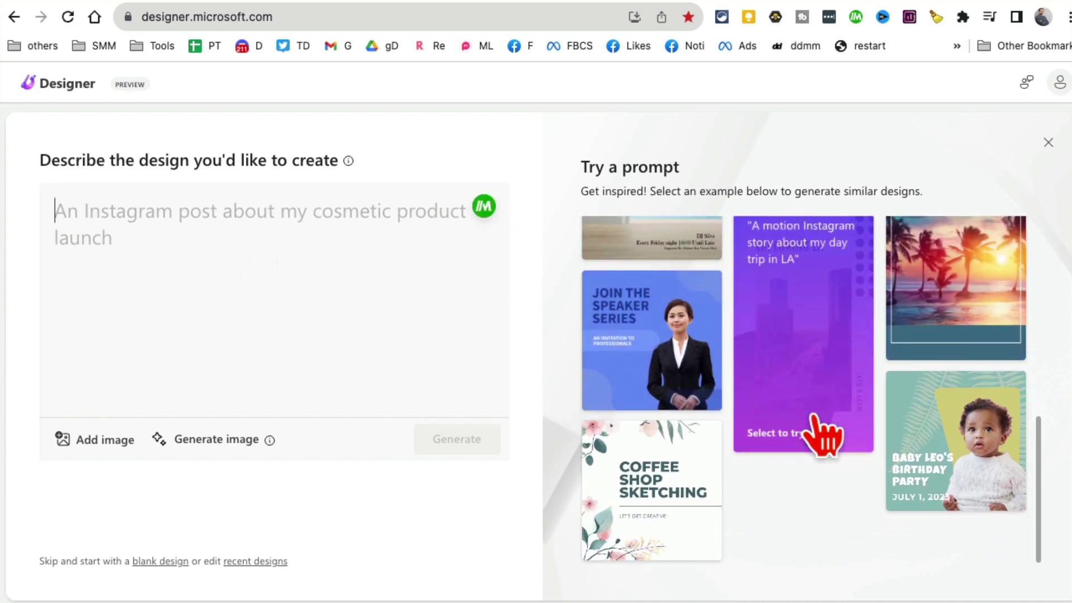
scroll(820, 435, up, 5)
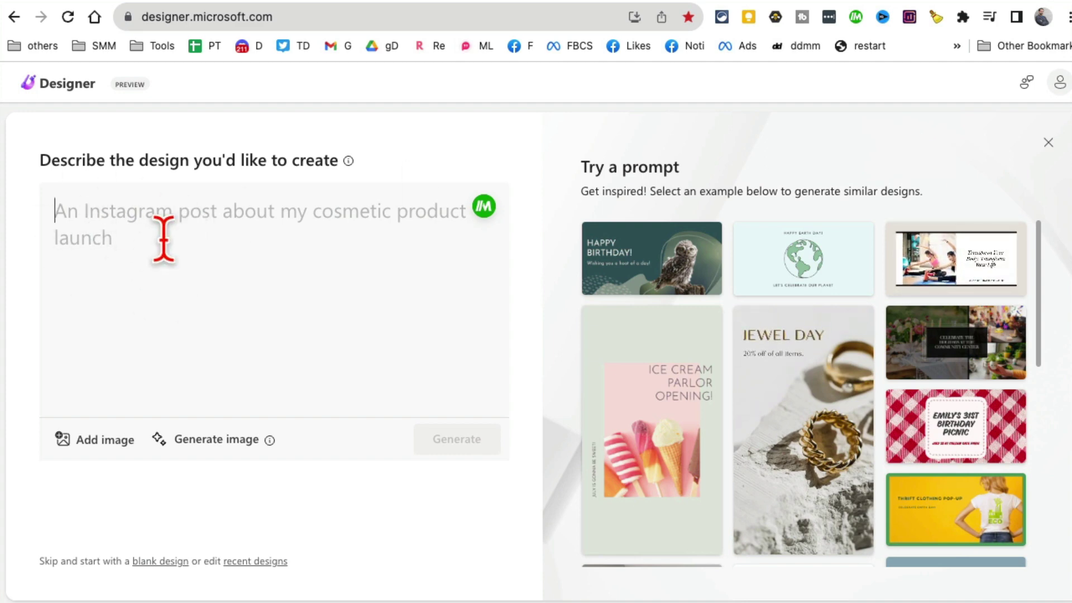
text(an inst)
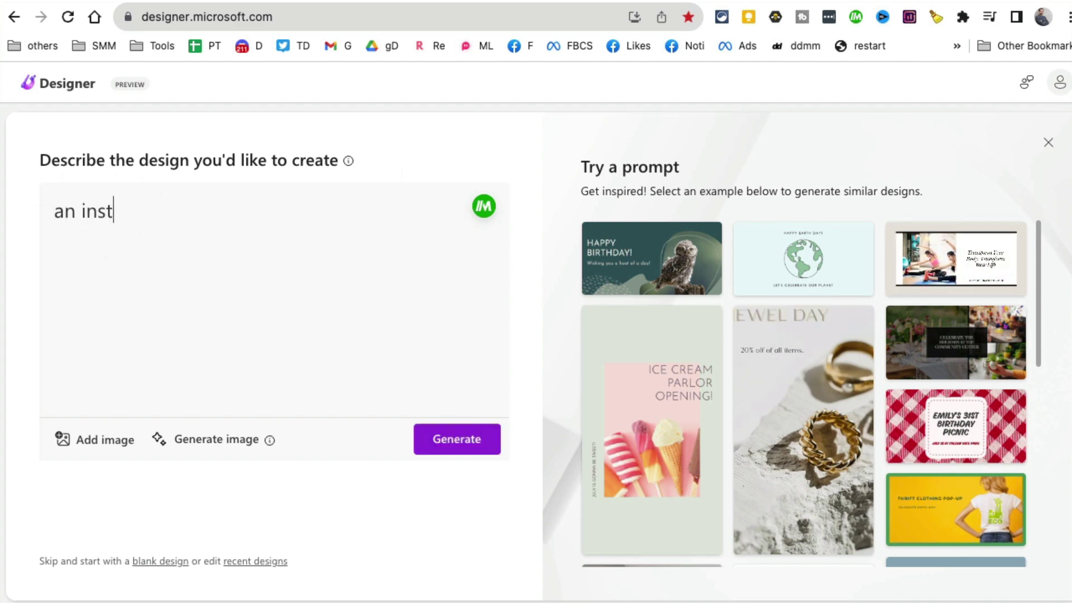
text(agram post to announce the launch of my)
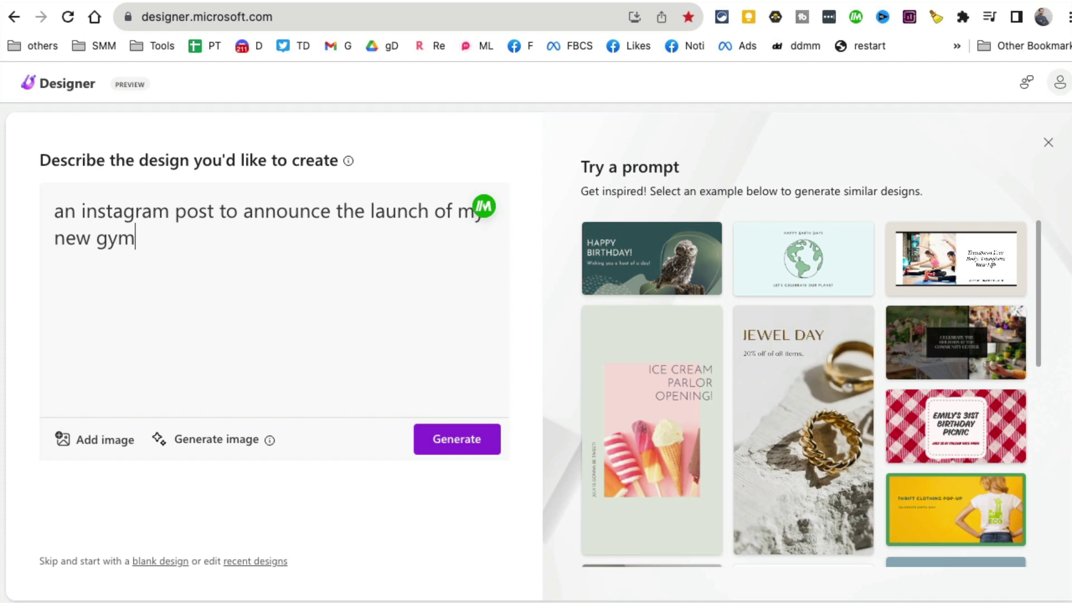
- Set the image option to generate an image from the description
drag(138, 246, 54, 229)
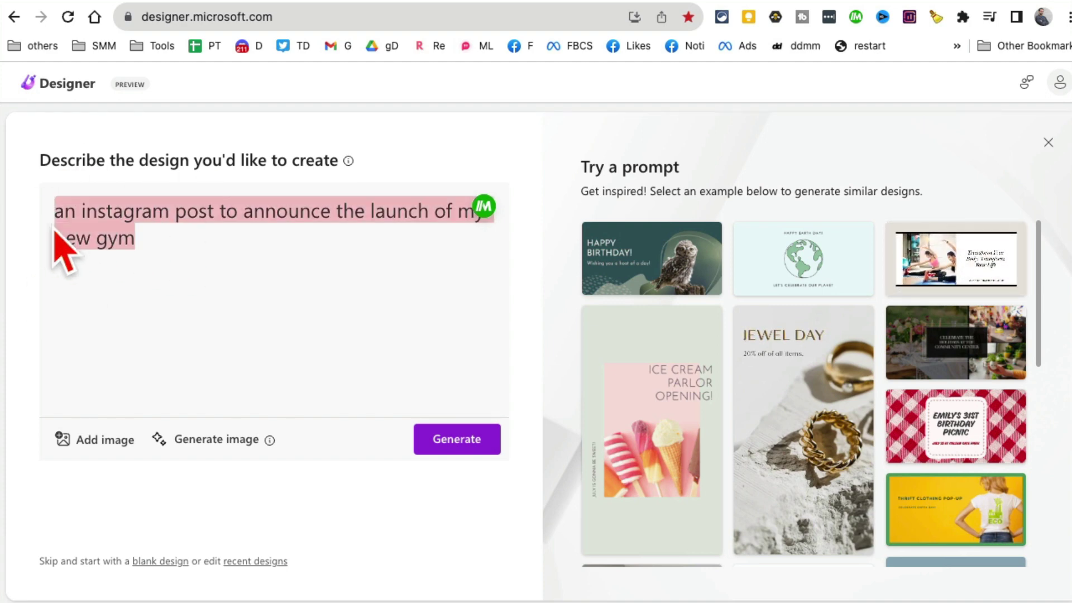
click(95, 445)
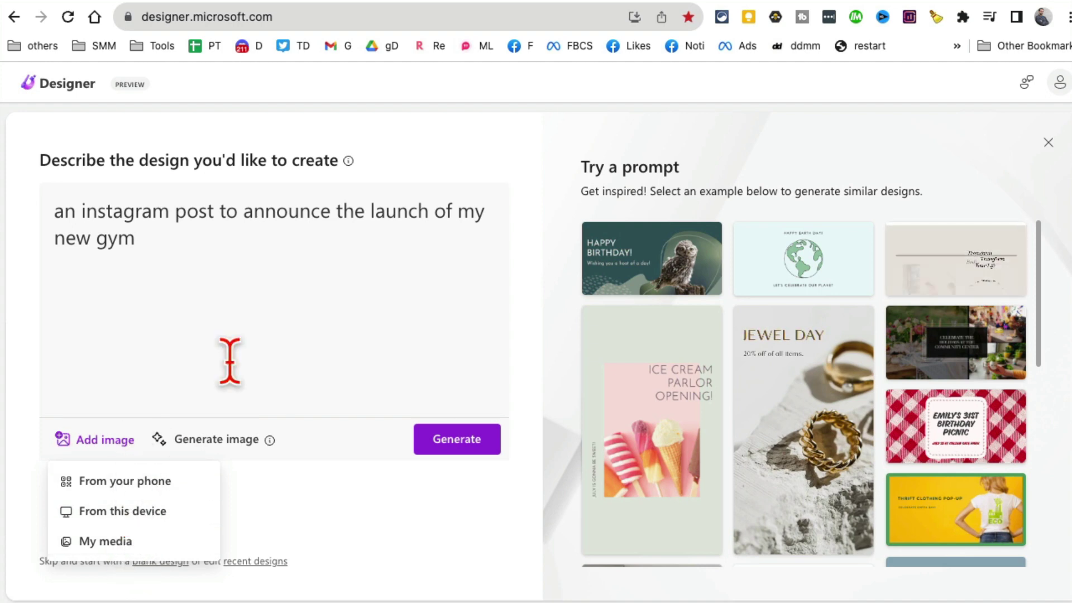
click(226, 441)
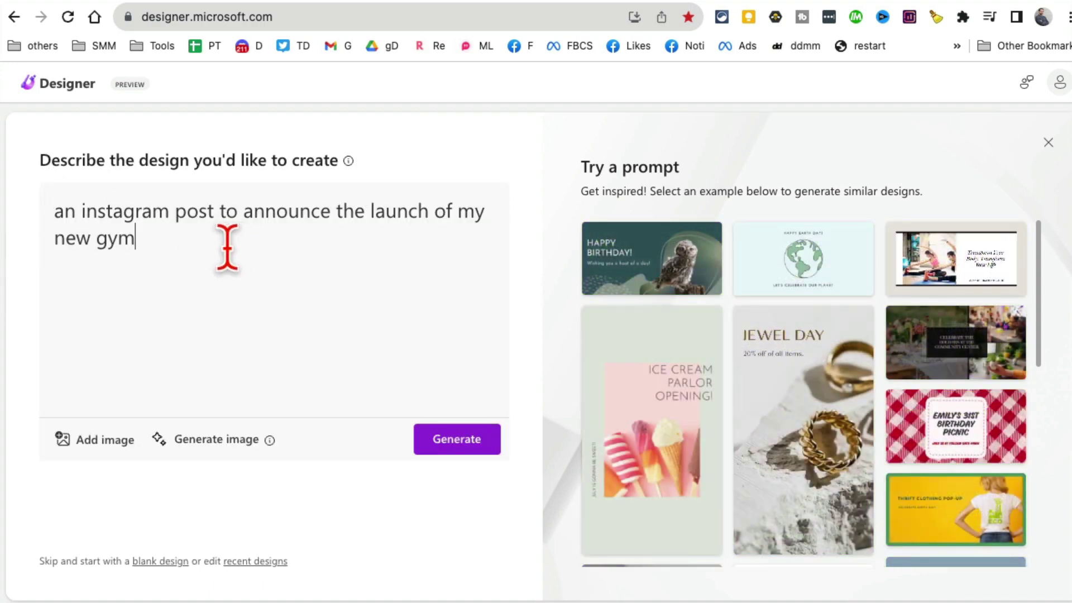
drag(227, 247, 33, 212)
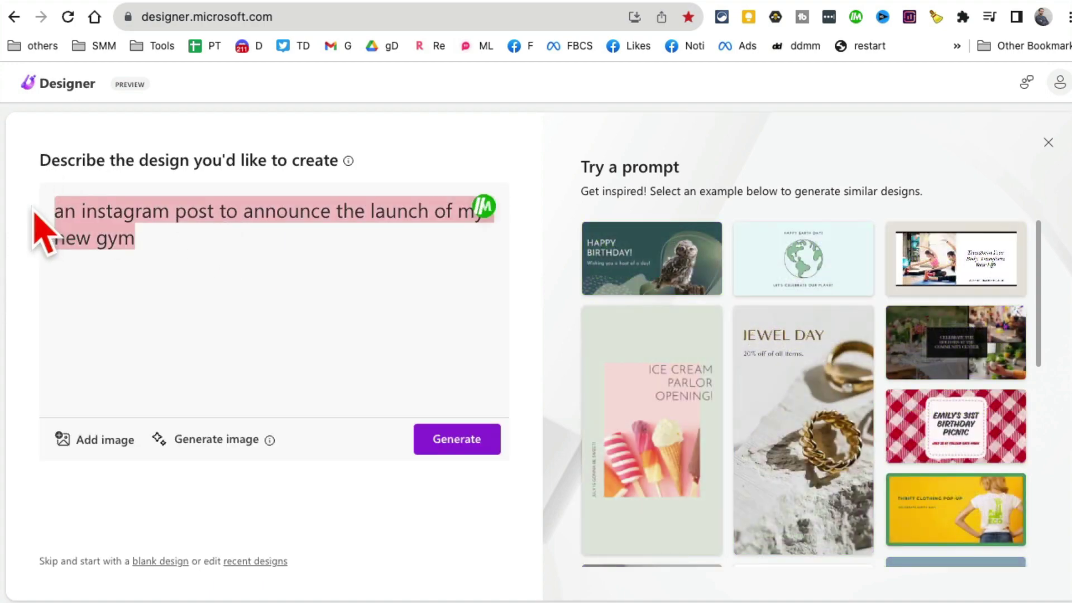
- Generate designs from the gym-launch description and scroll through the results
click(459, 444)
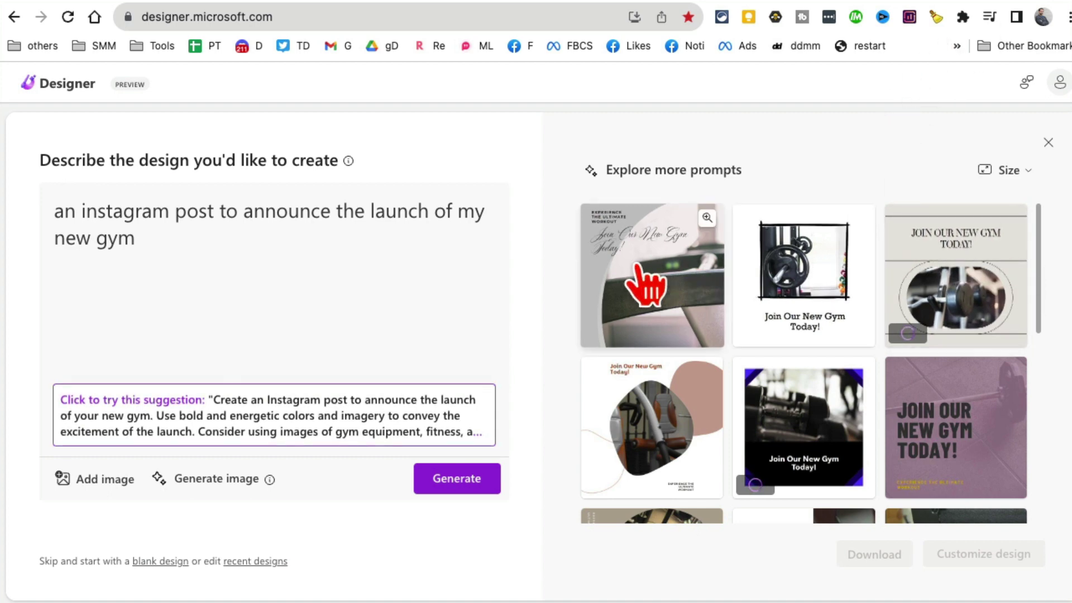
scroll(672, 292, down, 2)
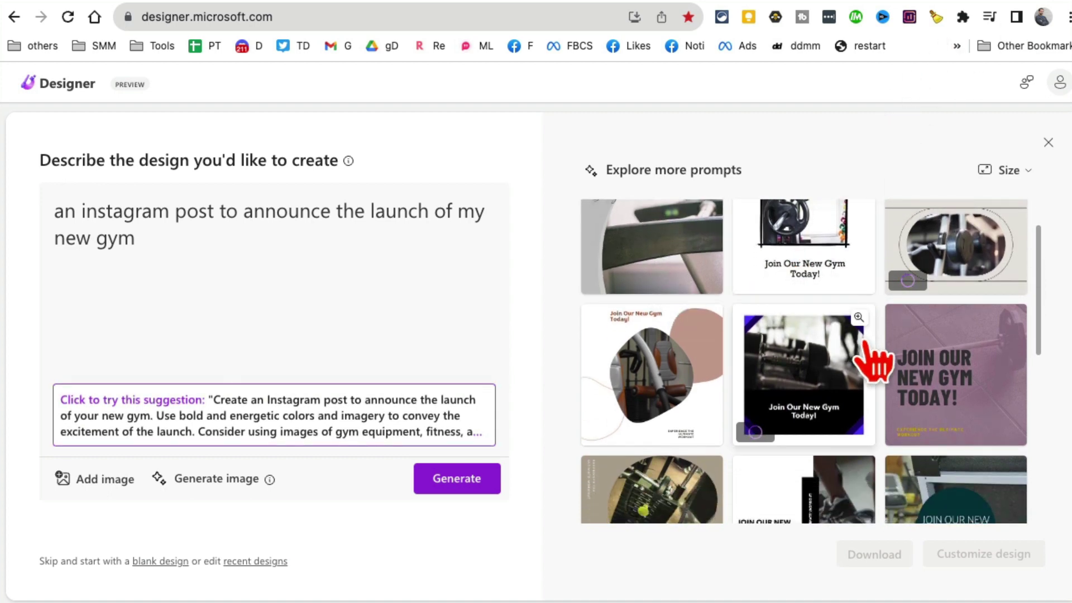
scroll(921, 367, down, 1)
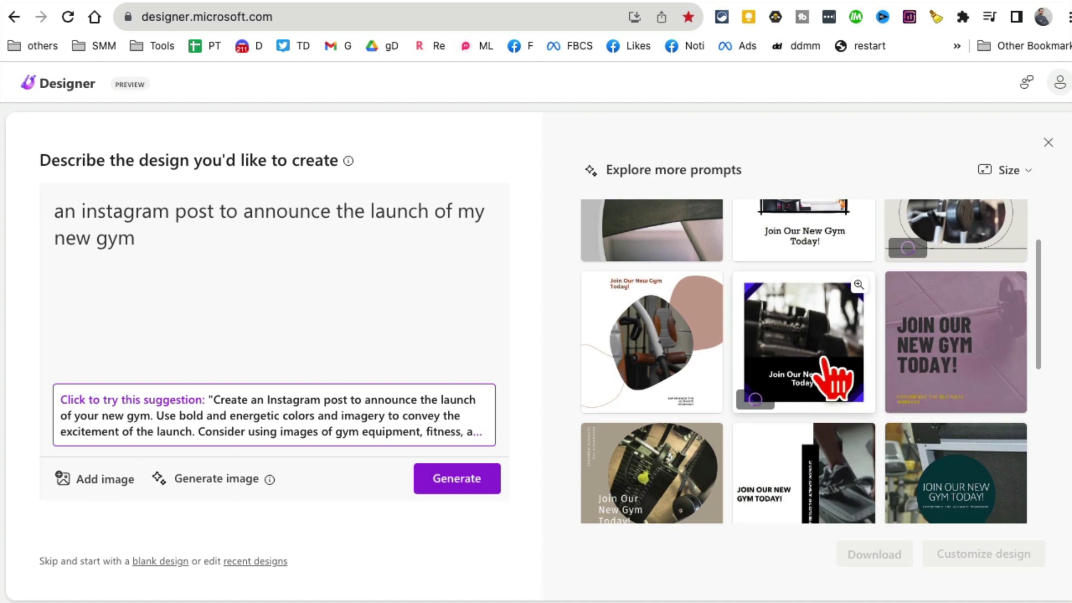
scroll(970, 250, down, 1)
scroll(960, 335, down, 5)
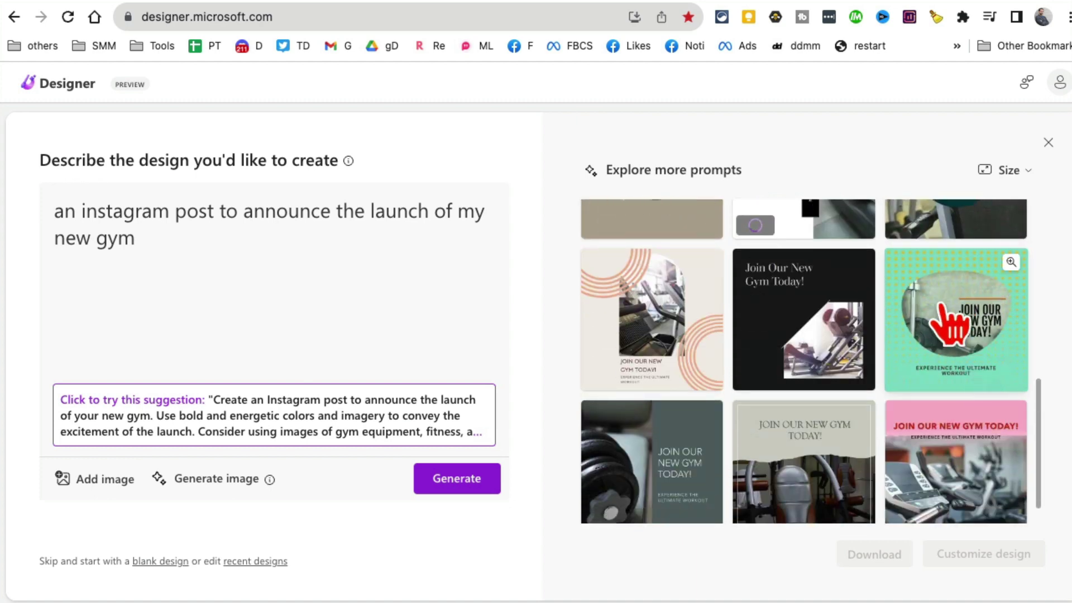
scroll(826, 390, down, 1)
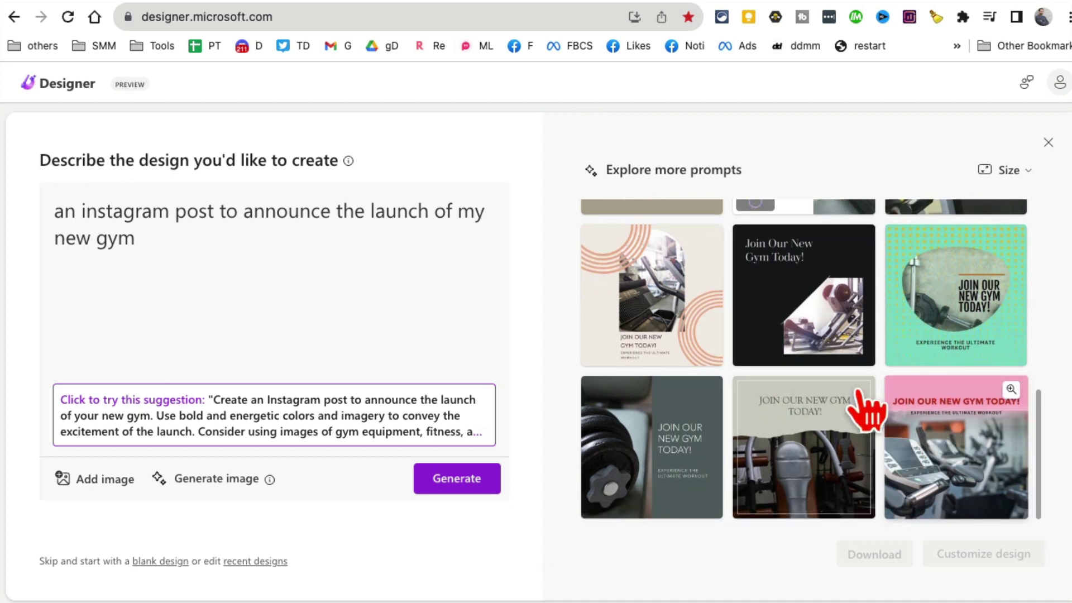
scroll(802, 407, up, 8)
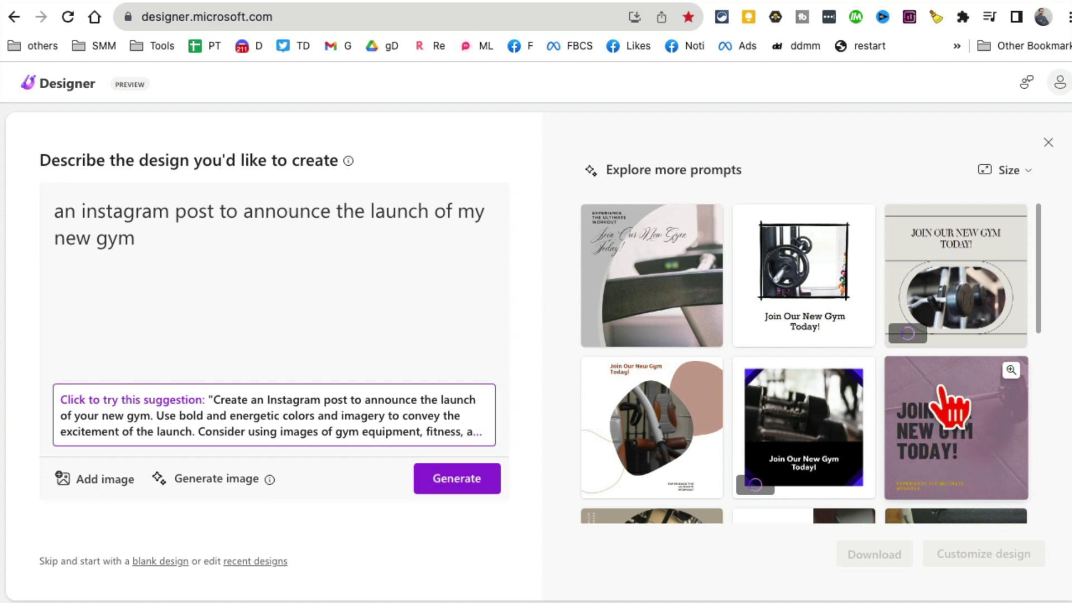
- Keep the default size and choose the purple 'JOIN OUR NEW GYM TODAY!' design
click(1007, 173)
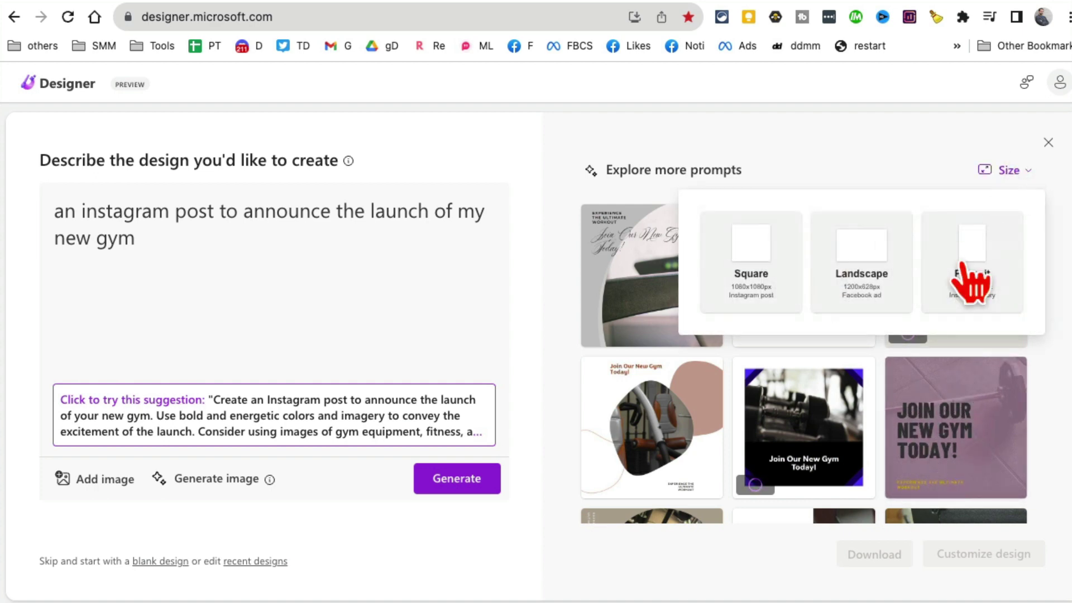
click(842, 152)
scroll(933, 443, down, 2)
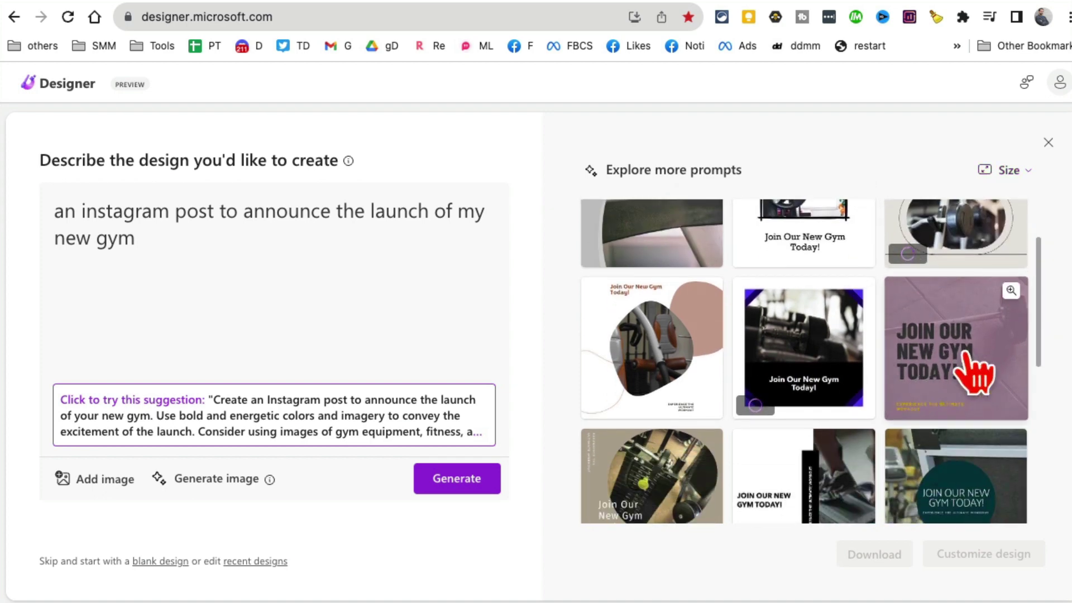
click(934, 384)
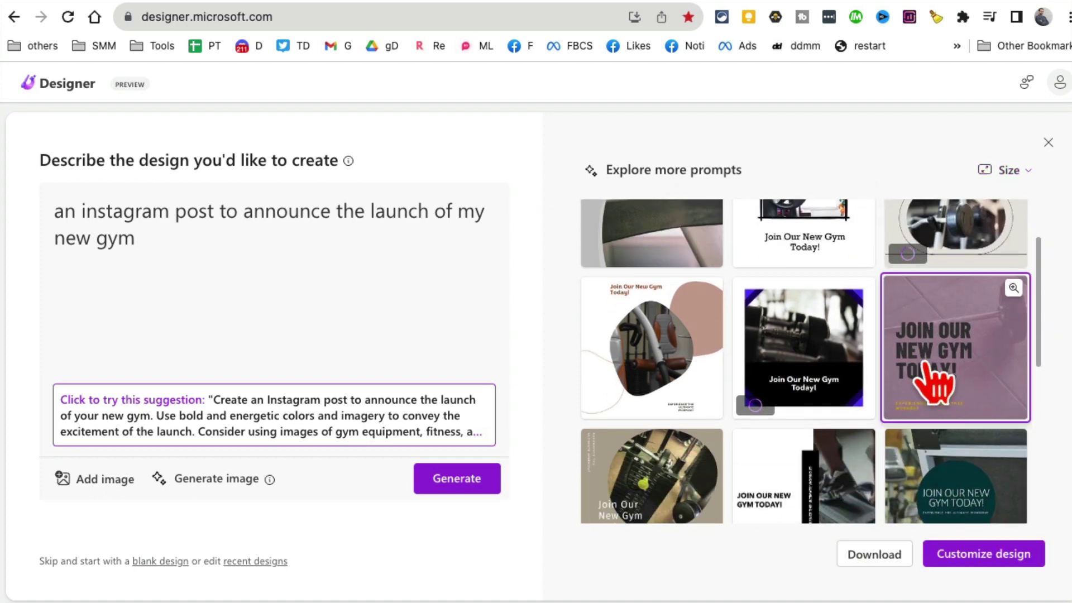
- Customize the purple design and apply the Ideas panel's dumbbell layout with the grey banner
click(966, 558)
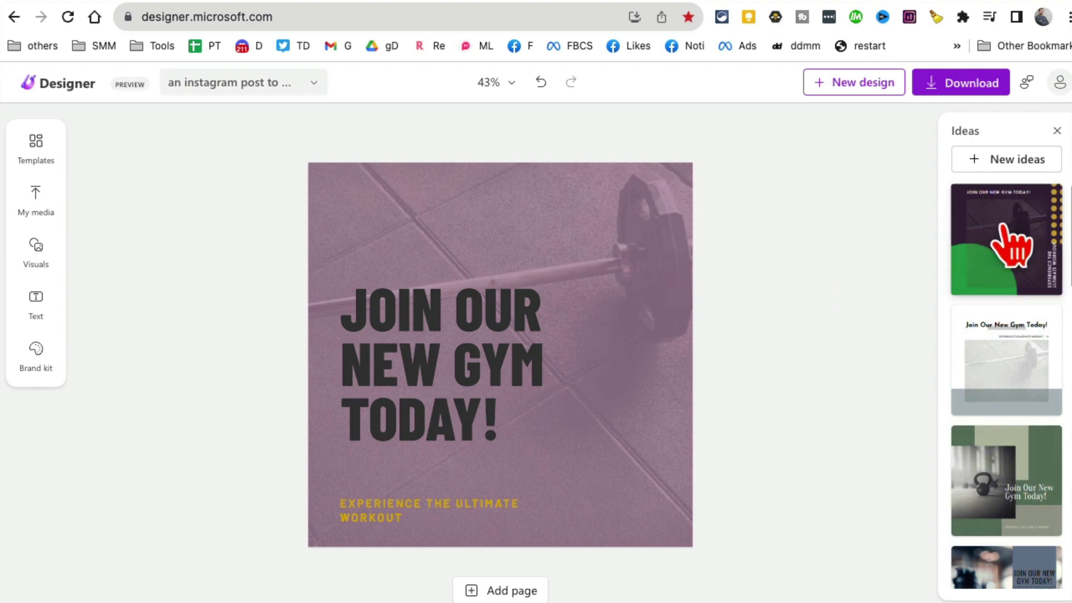
scroll(1026, 282, down, 3)
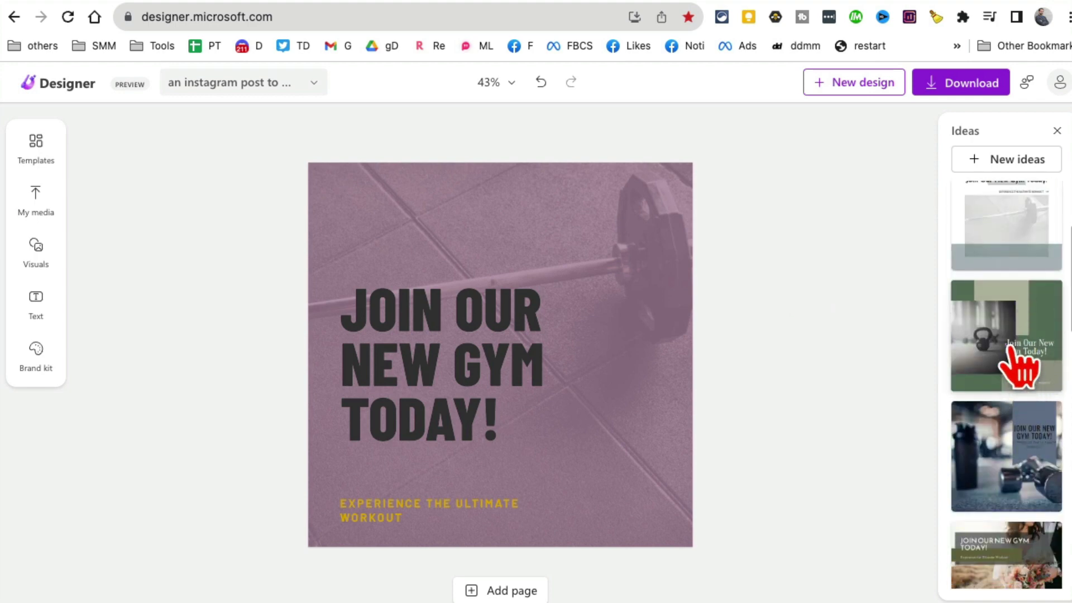
scroll(1017, 370, down, 4)
scroll(1018, 441, up, 5)
scroll(1018, 447, down, 4)
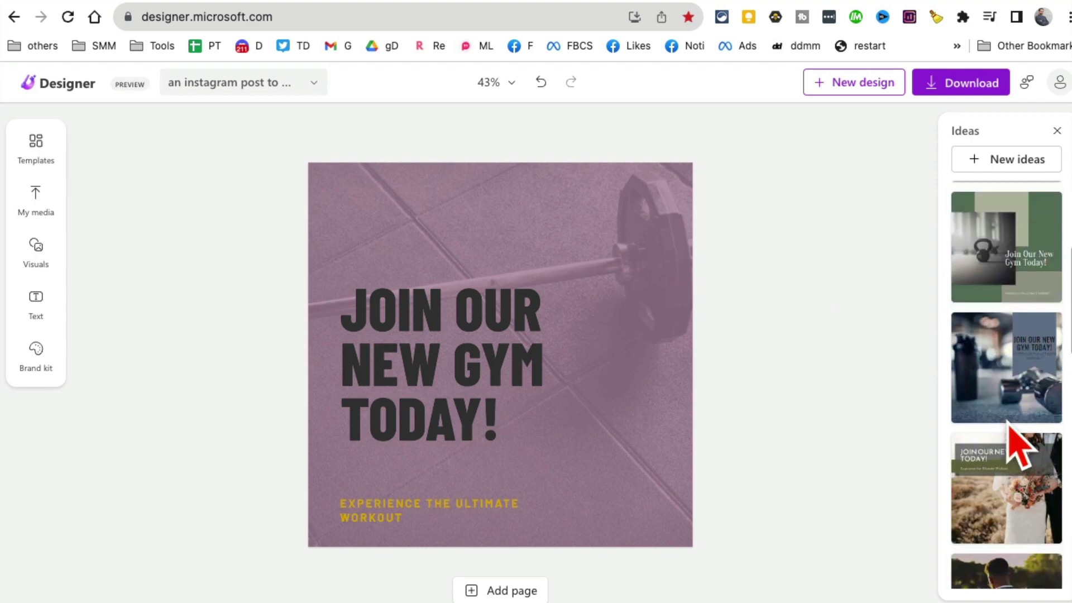
click(995, 358)
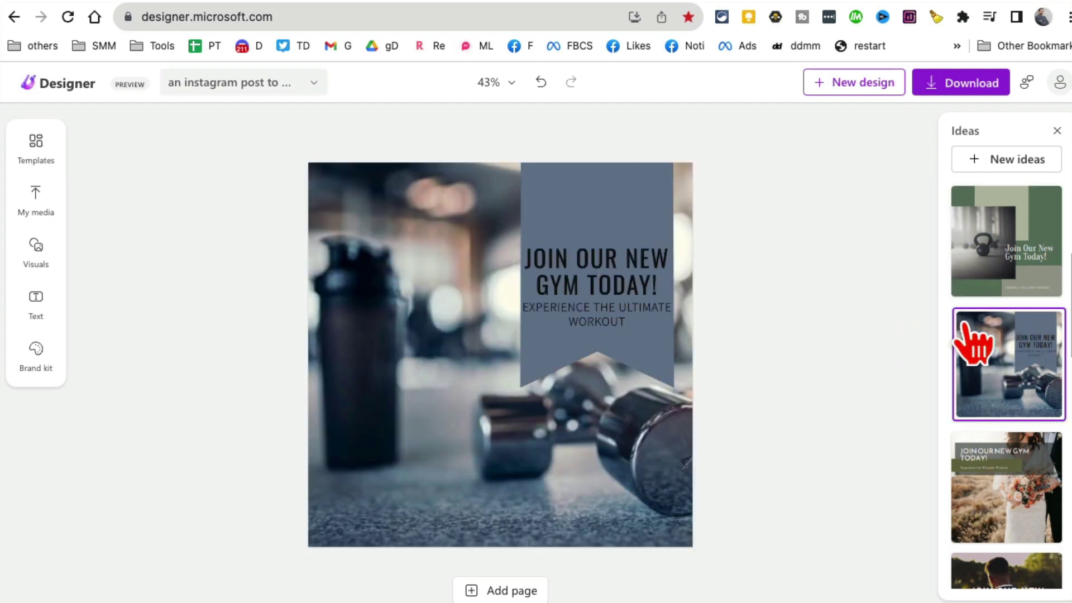
scroll(1002, 396, up, 5)
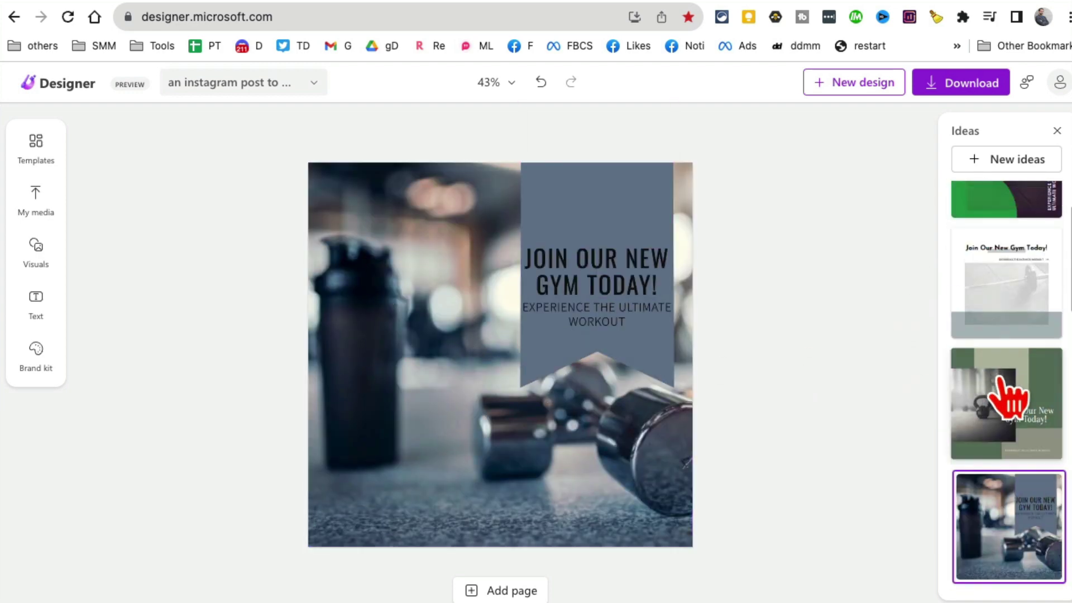
scroll(1024, 391, down, 5)
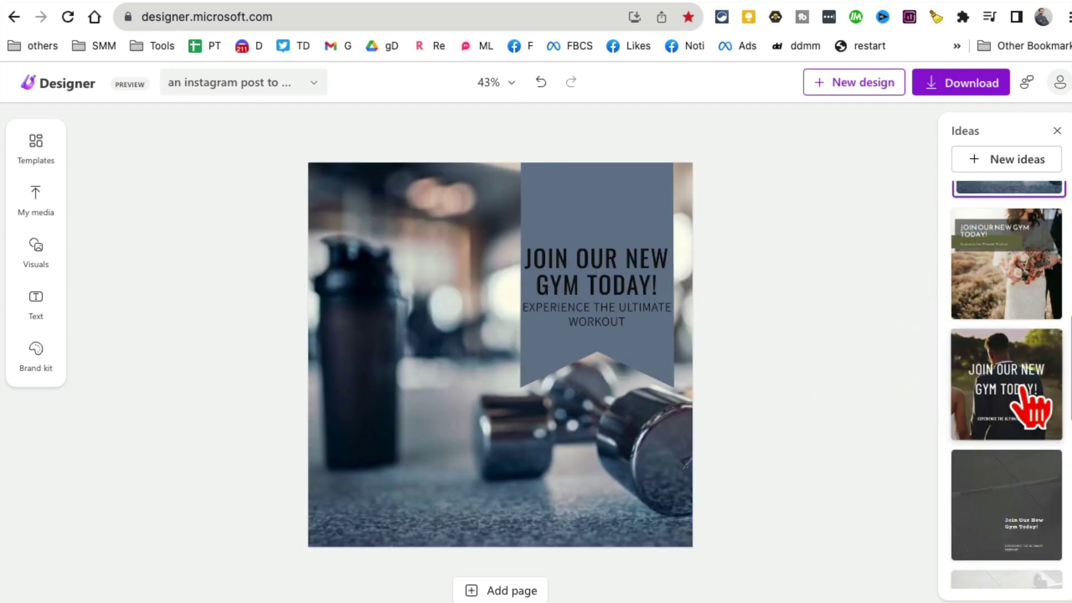
scroll(1010, 391, down, 2)
scroll(1010, 396, up, 8)
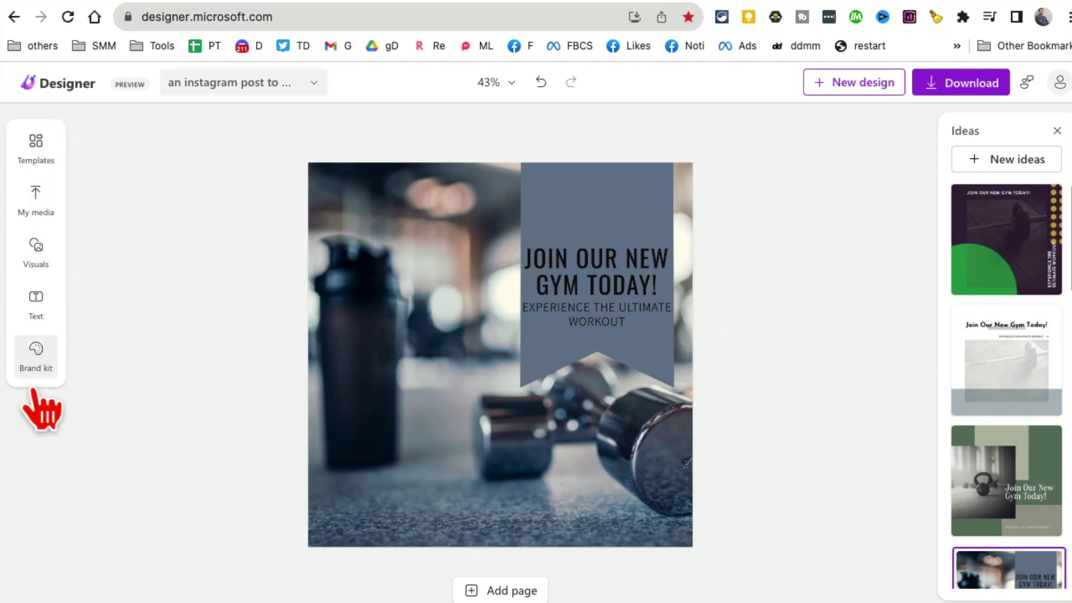
- Add the group dumbbell workout photo, shrink it and place it lower left
click(43, 259)
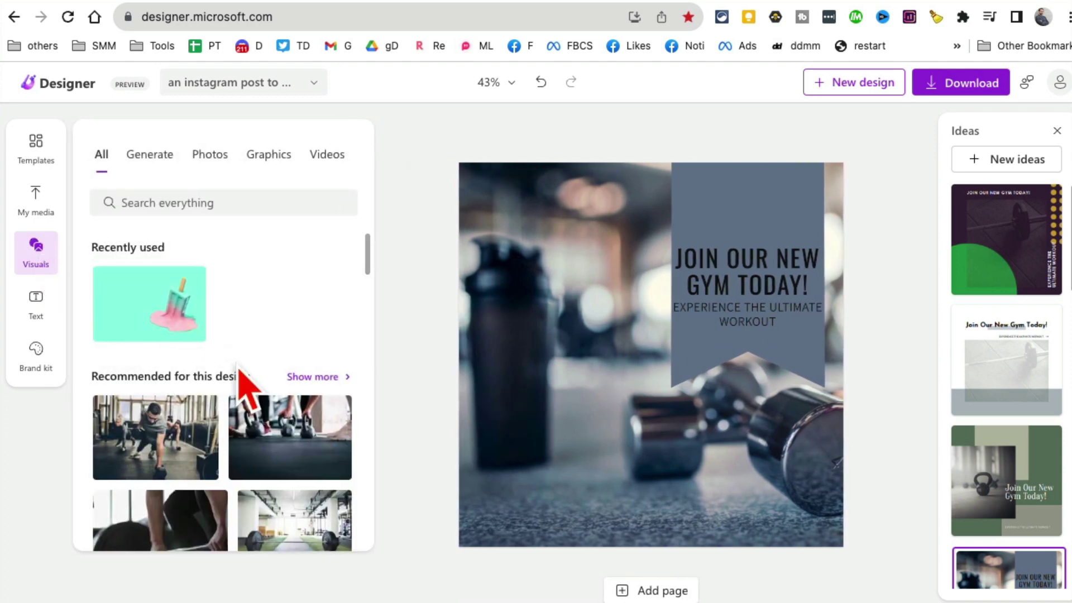
scroll(246, 380, down, 2)
click(157, 391)
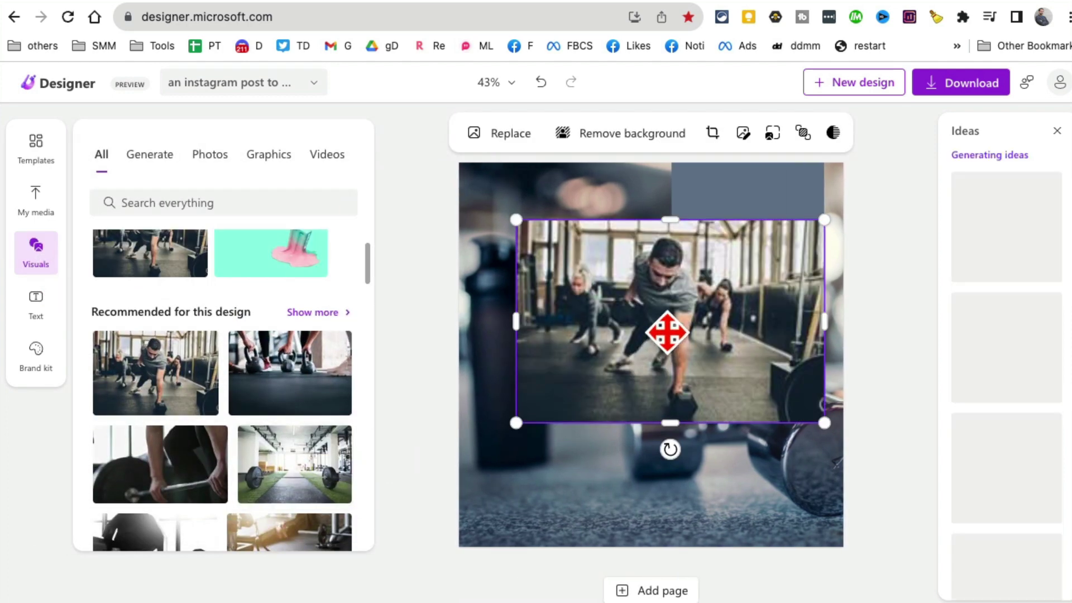
drag(667, 333, 651, 450)
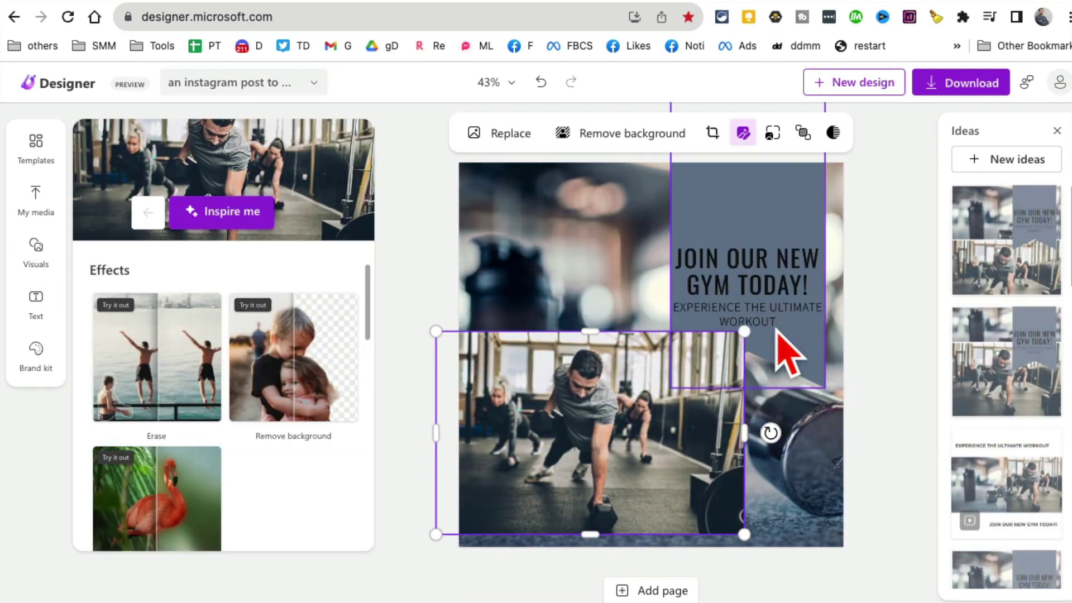
drag(746, 333, 693, 381)
drag(604, 451, 578, 453)
click(427, 387)
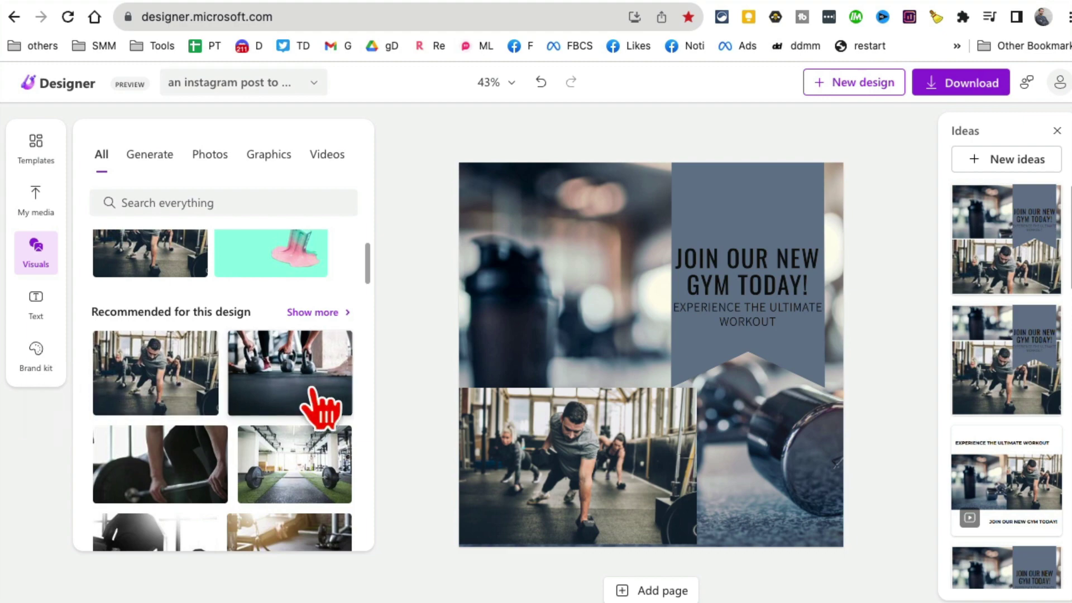
- Add the barbell gym-floor photo, shrunk and placed above the workout photo
click(327, 494)
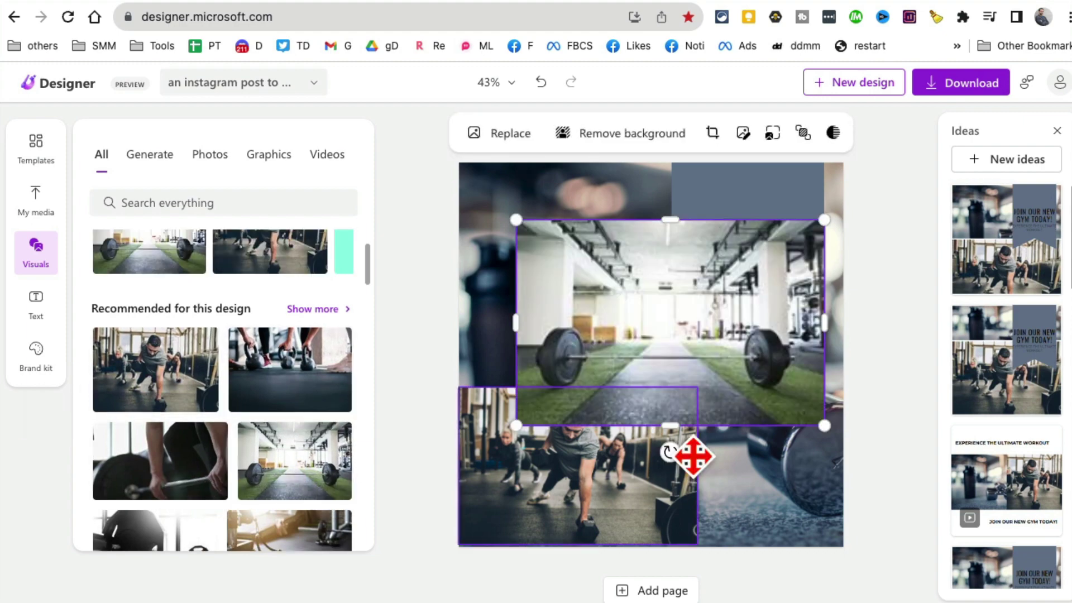
drag(819, 425, 548, 355)
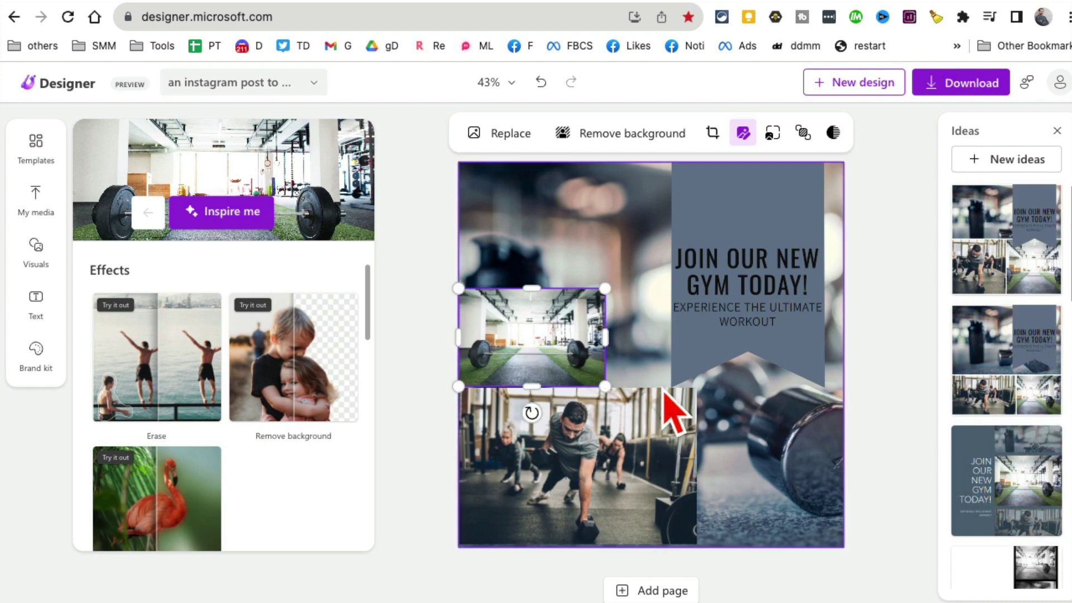
click(891, 348)
- Make the 'JOIN OUR NEW GYM TODAY!' headline white
click(773, 279)
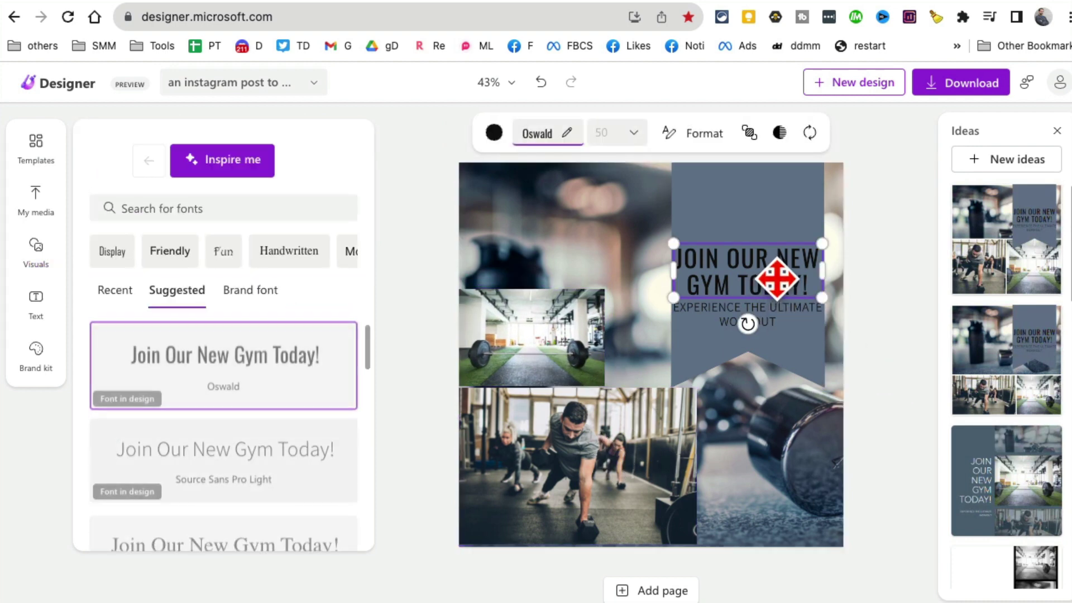
click(494, 133)
click(147, 295)
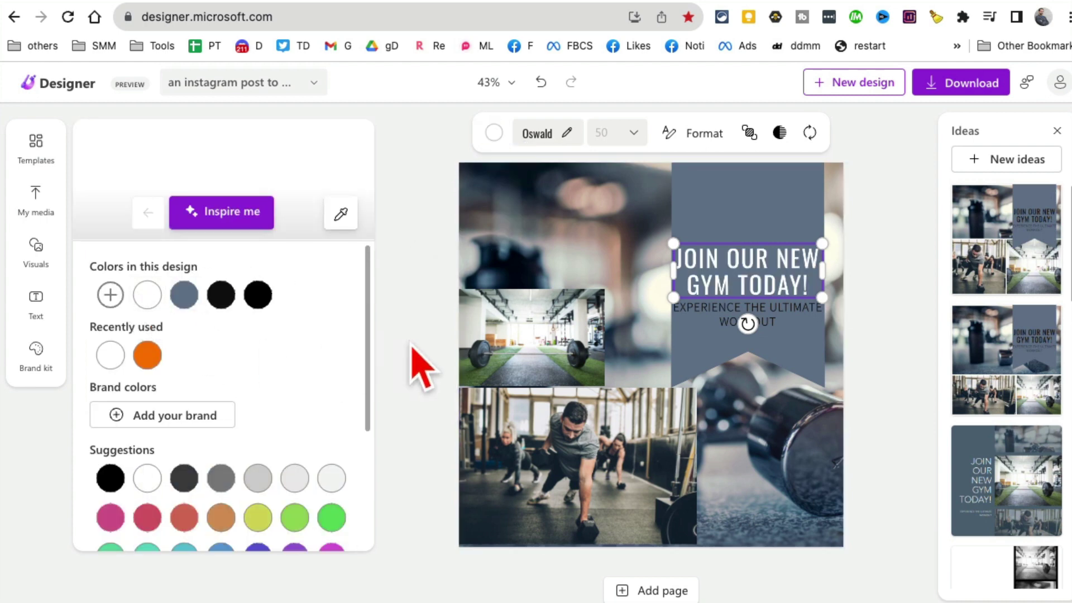
click(411, 363)
- Make the 'EXPERIENCE THE ULTIMATE WORKOUT' subtitle white
click(762, 321)
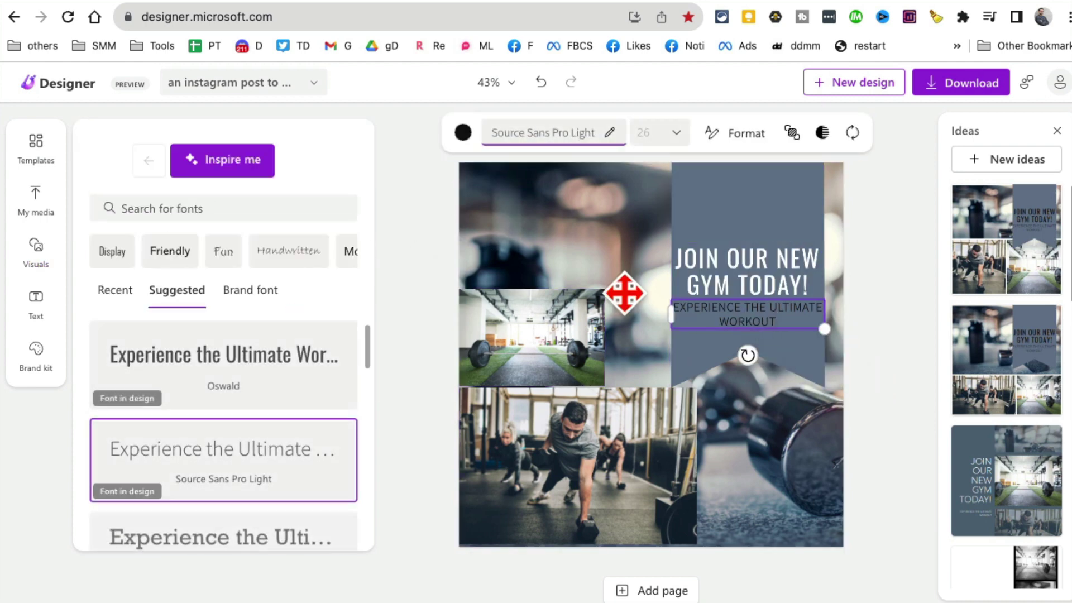
click(462, 132)
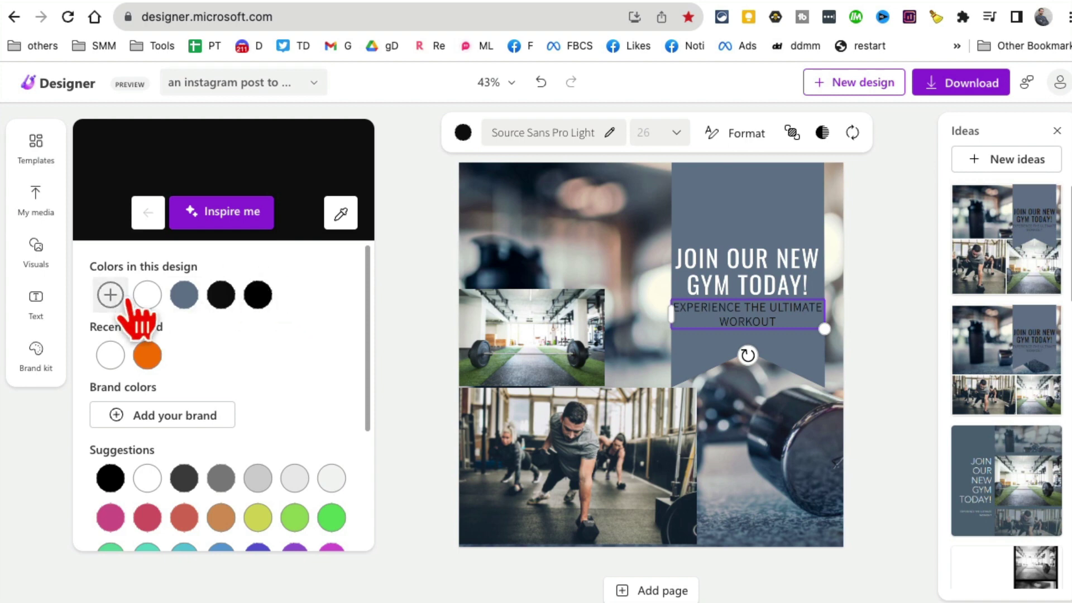
click(146, 294)
click(904, 416)
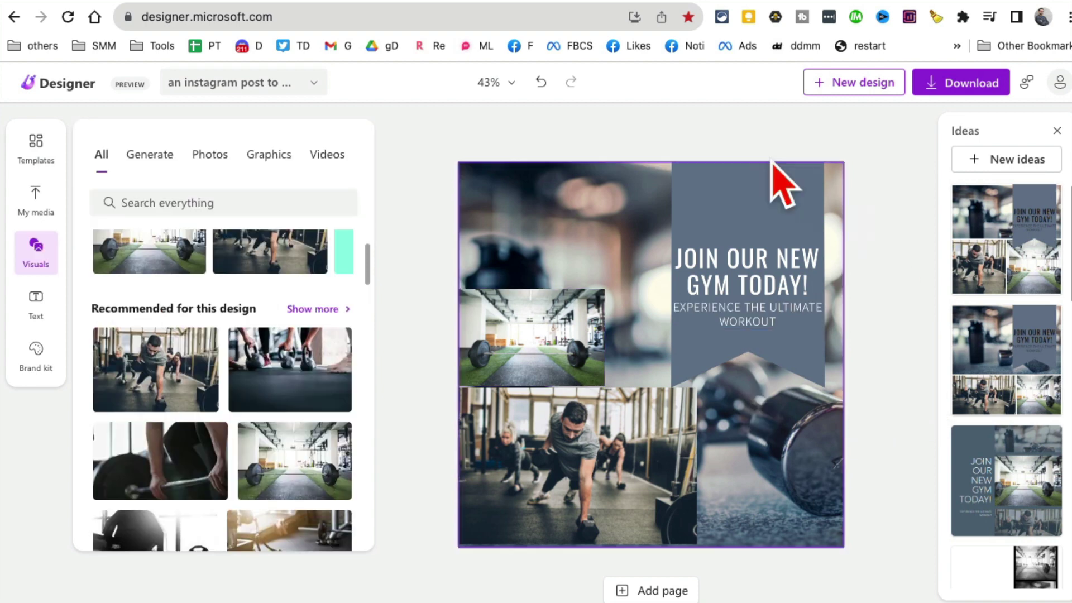